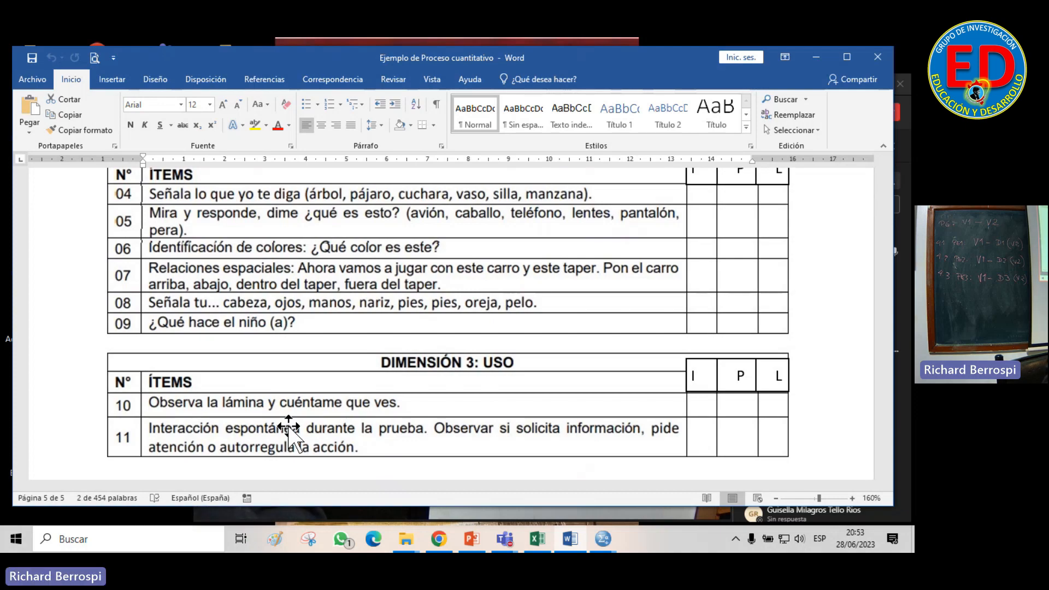
# Go back from the instrument items to the conceptual and operational definitions of the independent and dependent variables
pyautogui.scroll(15, 311, 407)
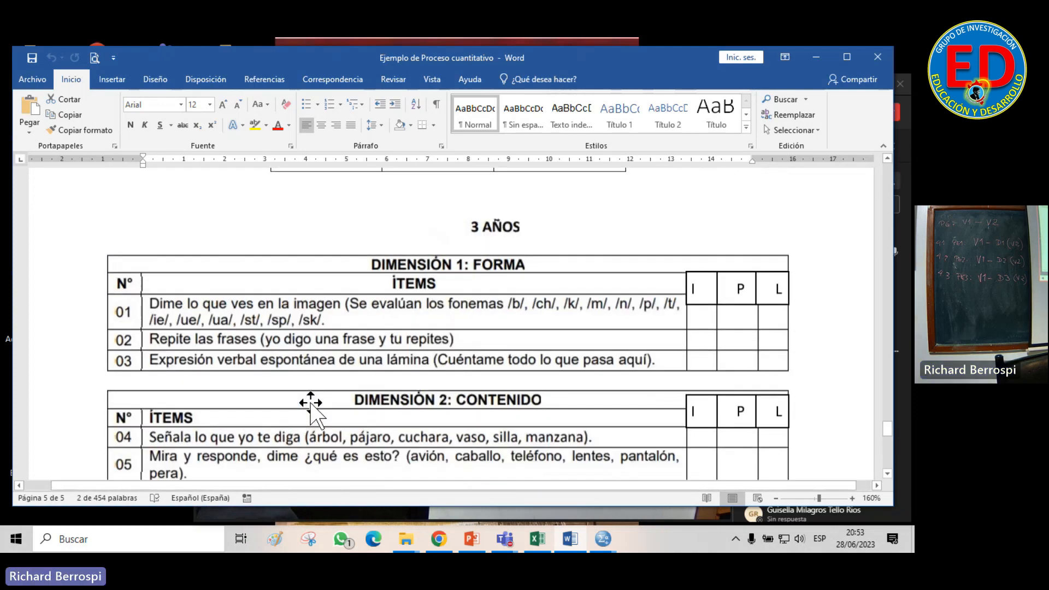
pyautogui.scroll(20, 310, 403)
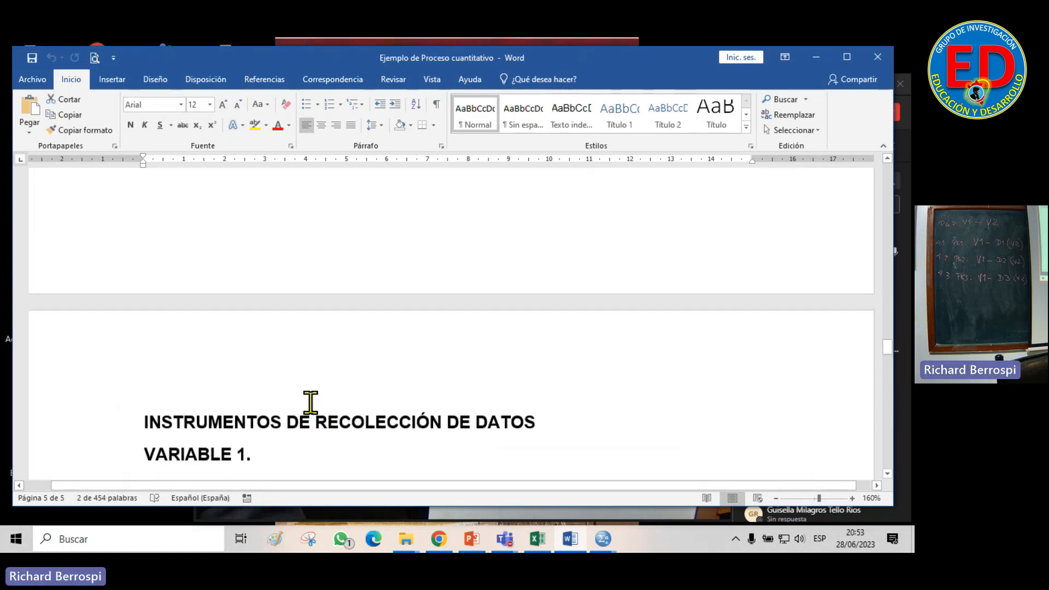
pyautogui.scroll(20, 310, 403)
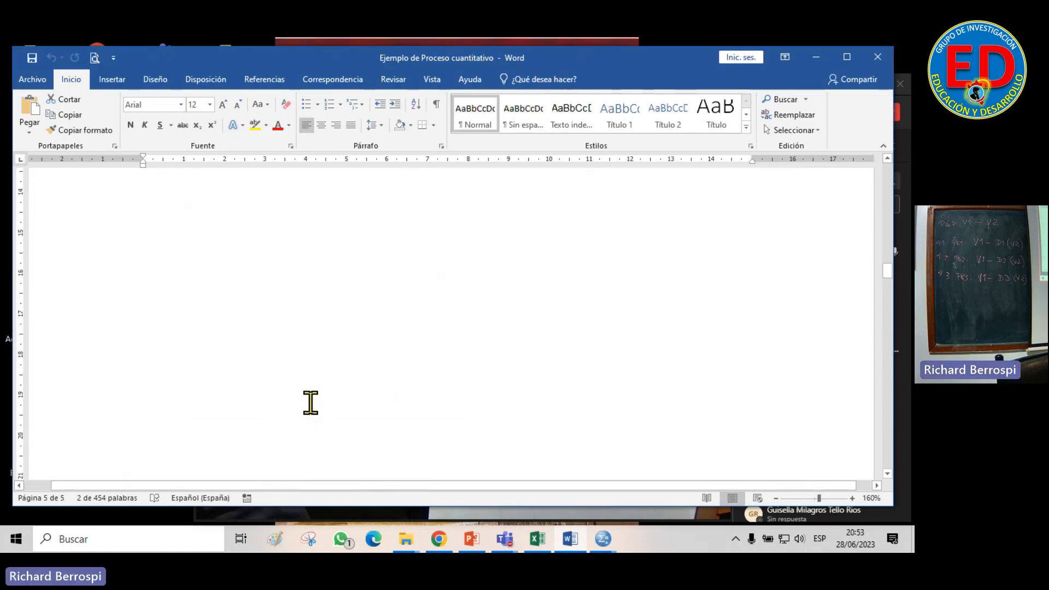
pyautogui.scroll(6, 310, 402)
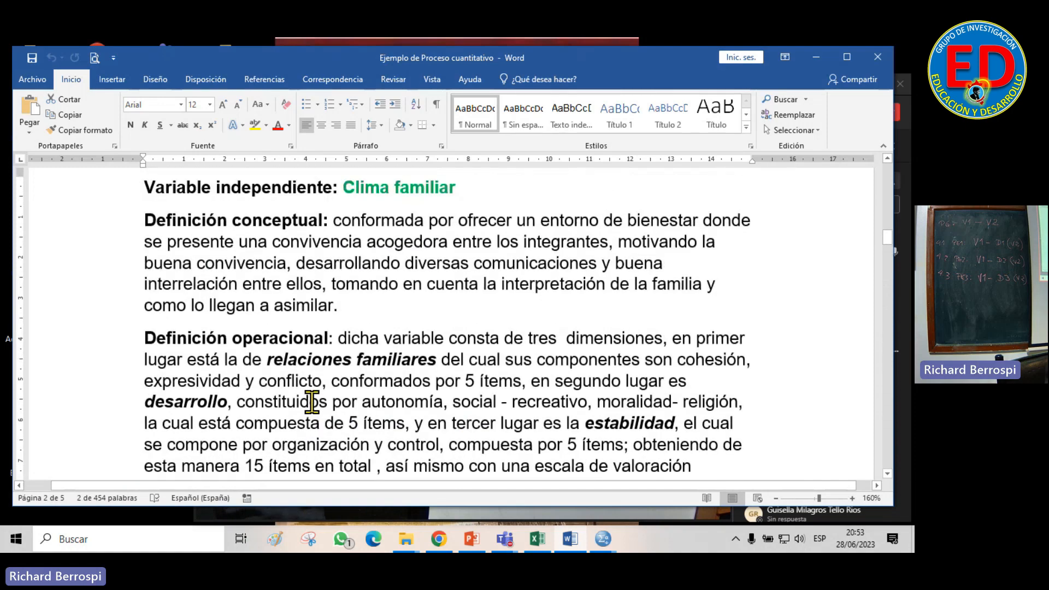
pyautogui.scroll(-6, 311, 403)
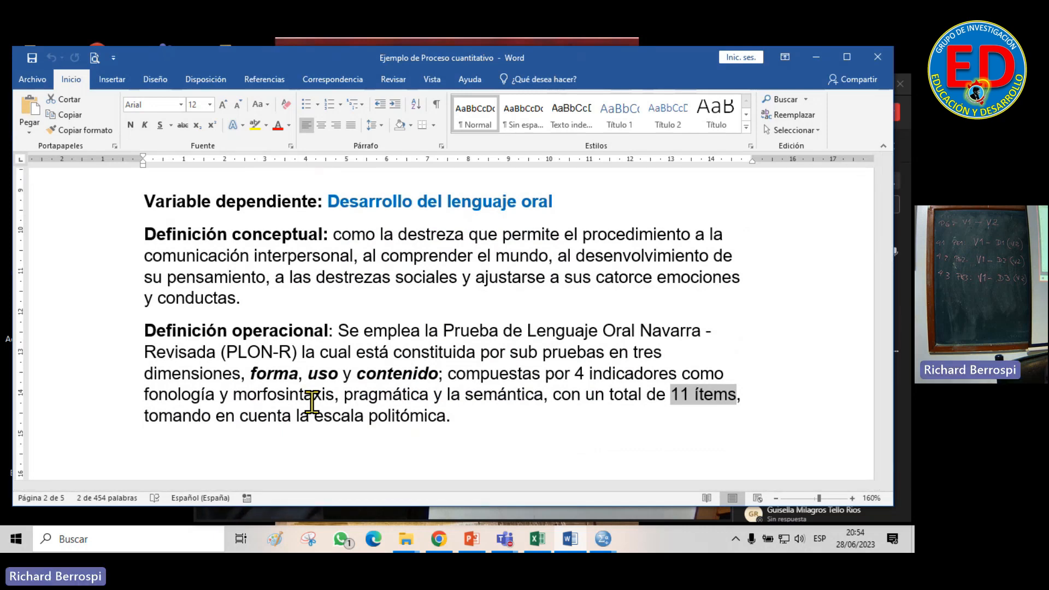
# Review the Población table by age group and compare it with the Muestra table below it
pyautogui.scroll(-10, 311, 403)
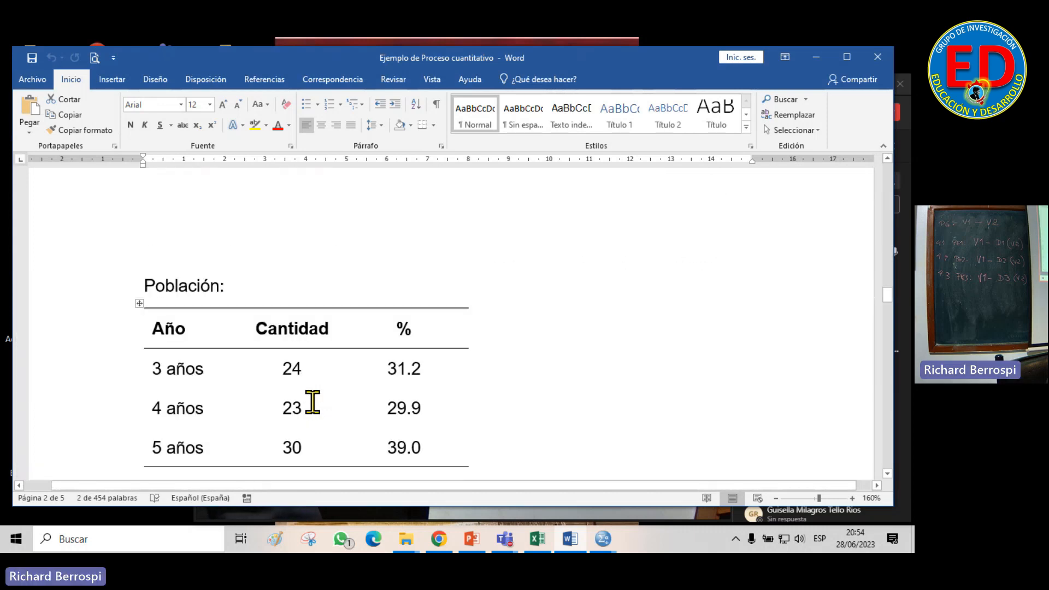
pyautogui.scroll(-3, 313, 402)
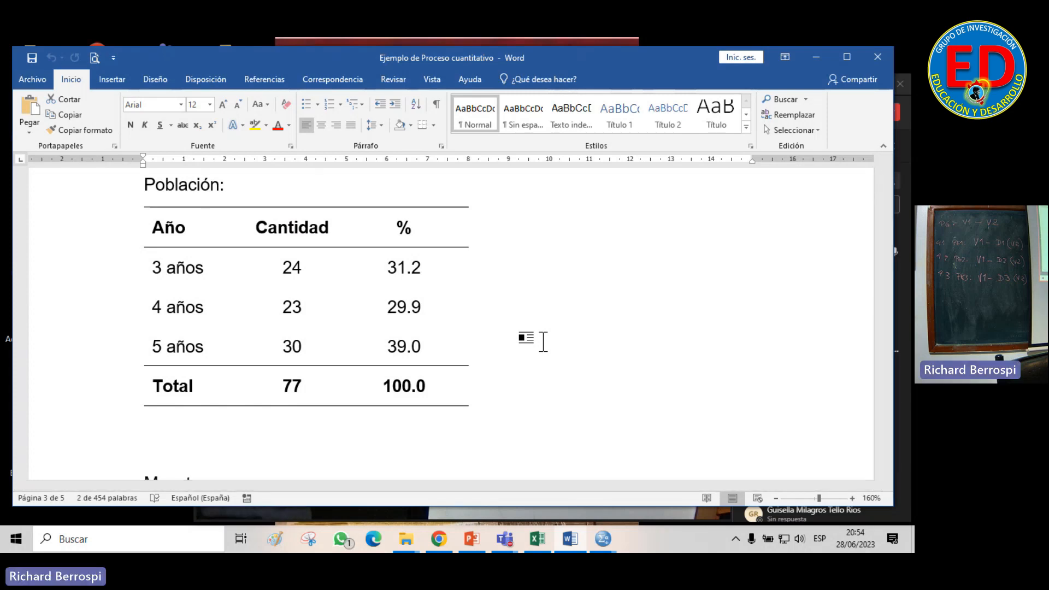
pyautogui.scroll(-5, 543, 341)
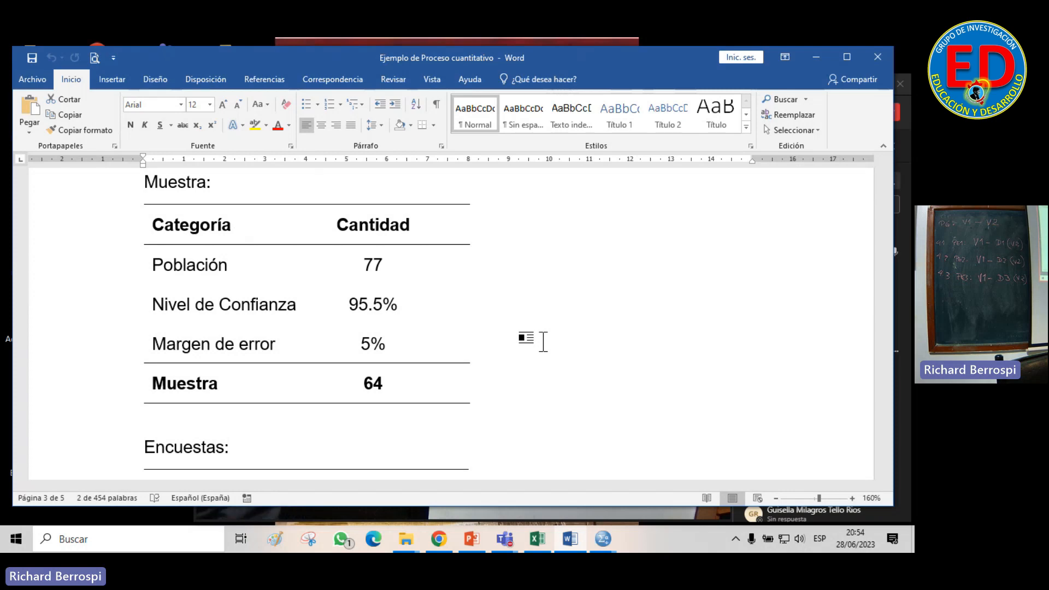
pyautogui.scroll(5, 563, 351)
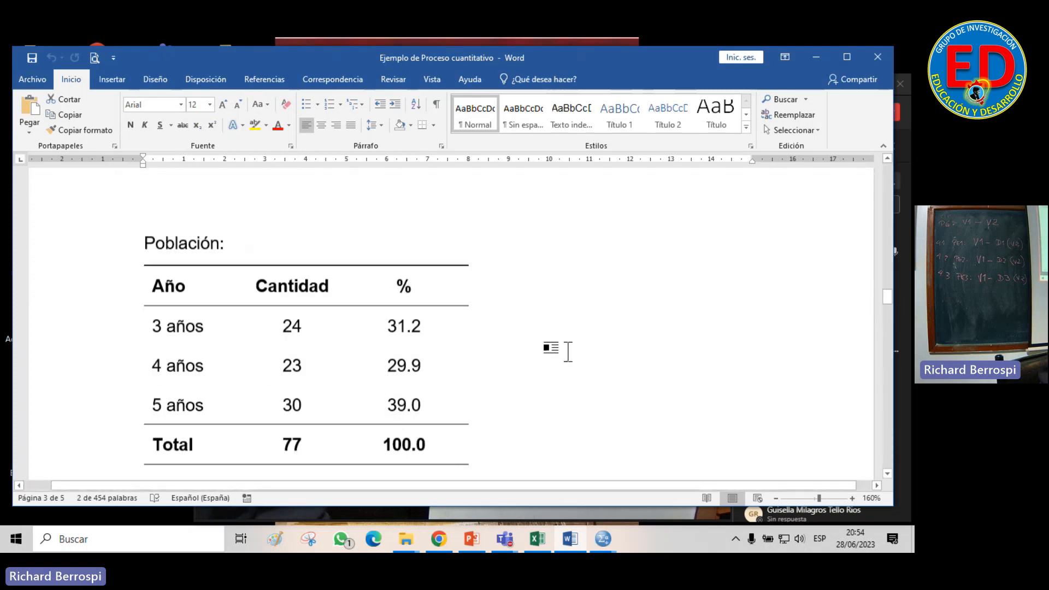
pyautogui.scroll(-2, 568, 350)
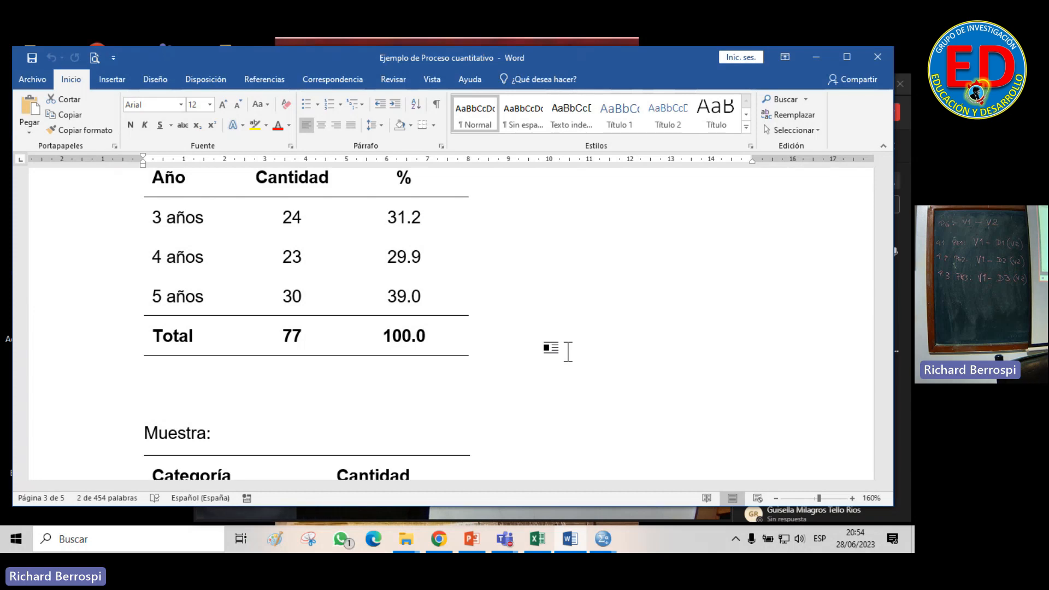
# Mark the sample size in the Muestra table and check it against the Encuestas table's distribution by age
pyautogui.scroll(-5, 567, 351)
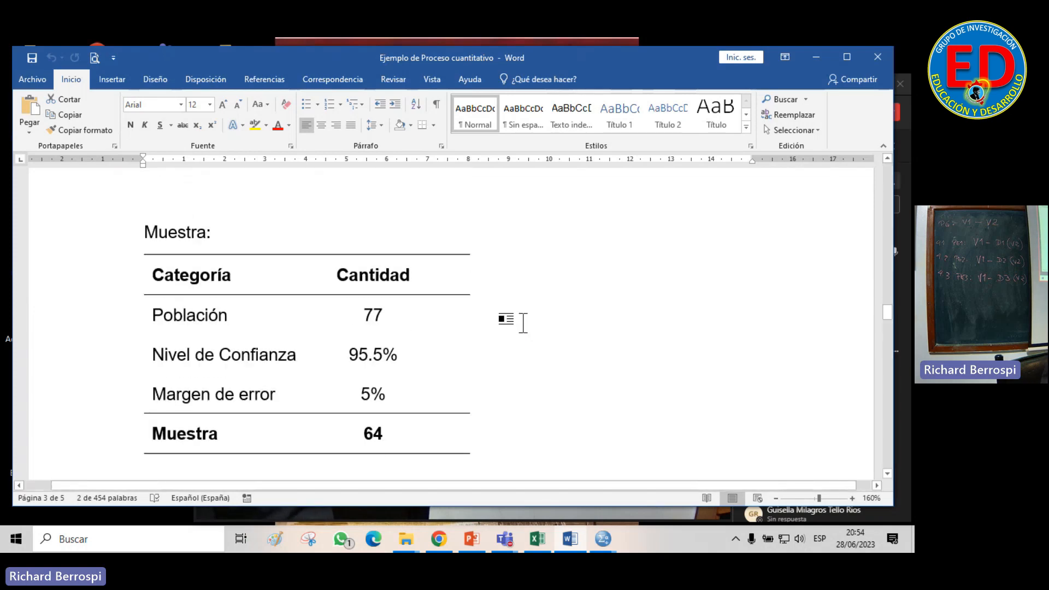
pyautogui.scroll(-3, 492, 322)
pyautogui.moveTo(362, 333); pyautogui.dragTo(379, 332)
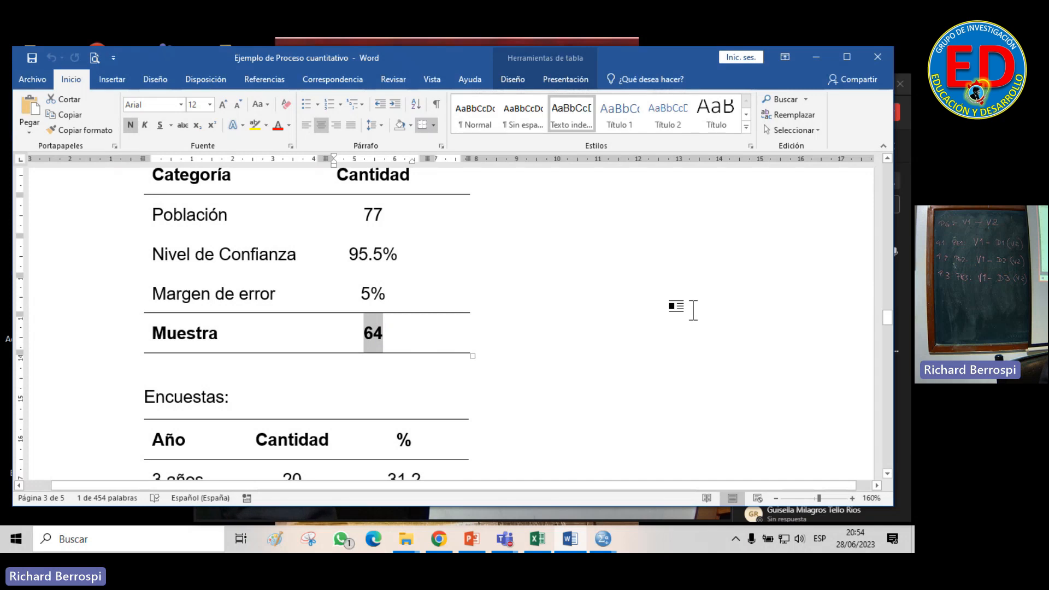
pyautogui.scroll(-6, 693, 310)
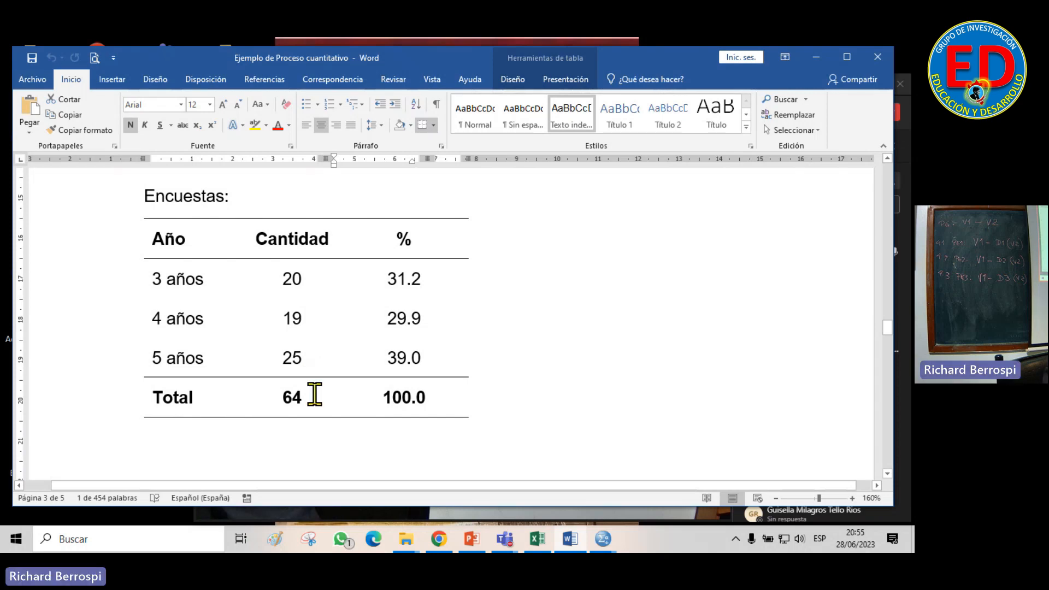
pyautogui.scroll(-8, 332, 406)
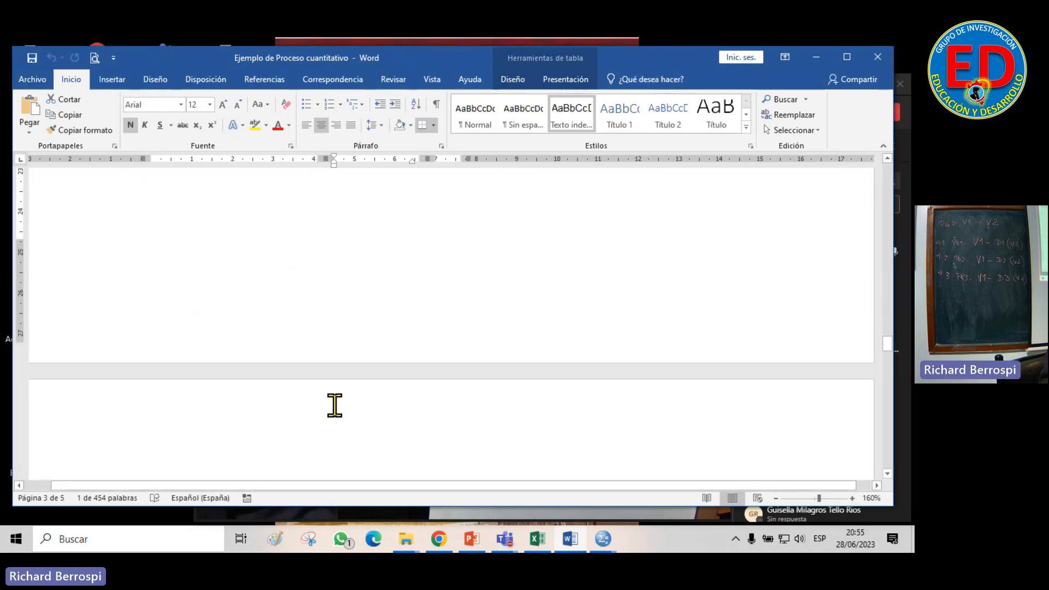
pyautogui.scroll(10, 334, 406)
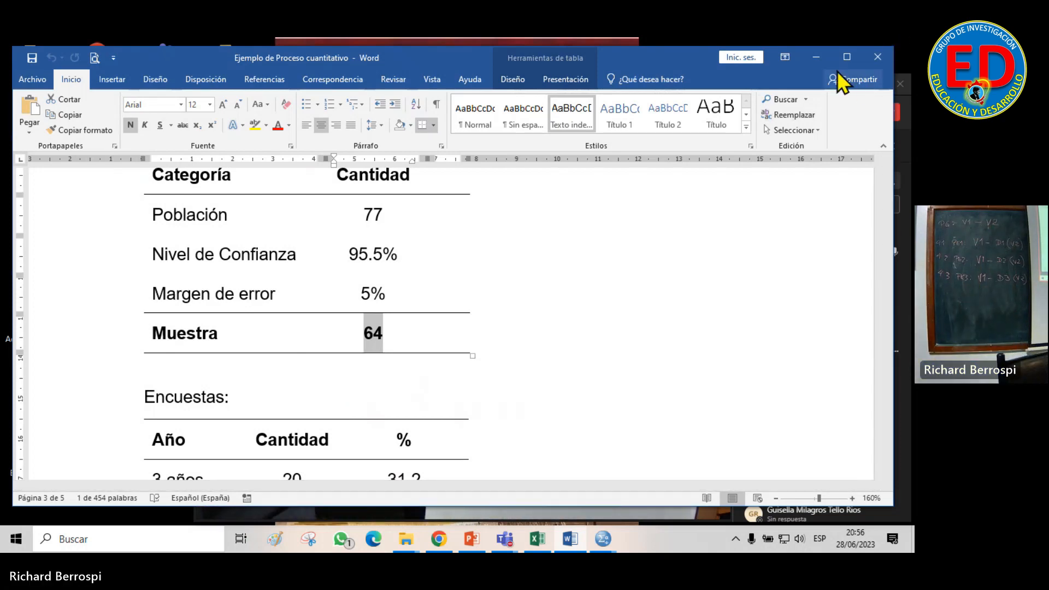
# Minimize the document, switch to the Excel workbook BASE DE DATOS - ejemplo and widen its window
pyautogui.click(821, 58)
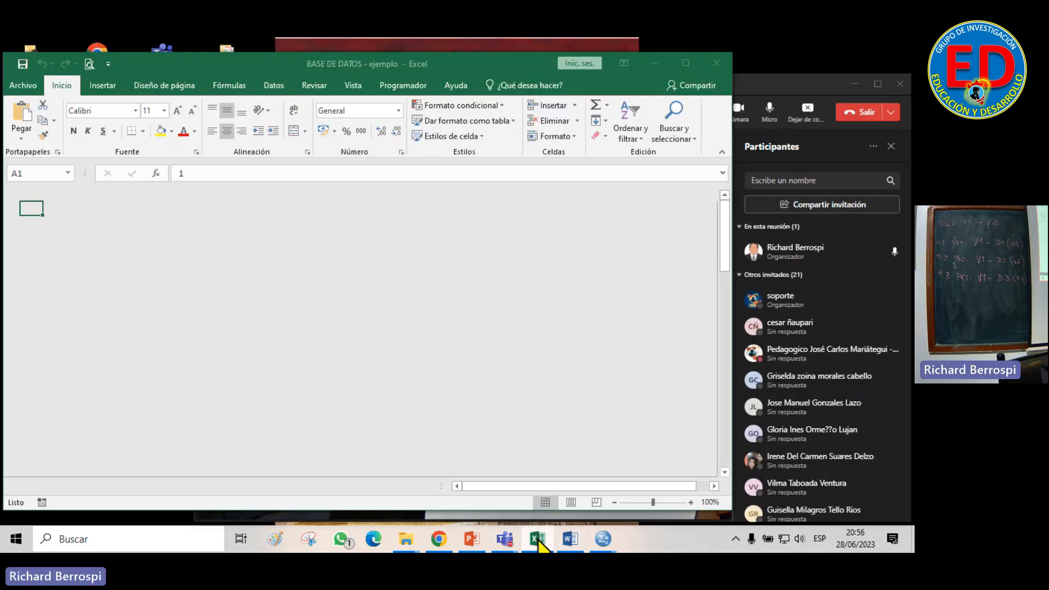
pyautogui.click(537, 539)
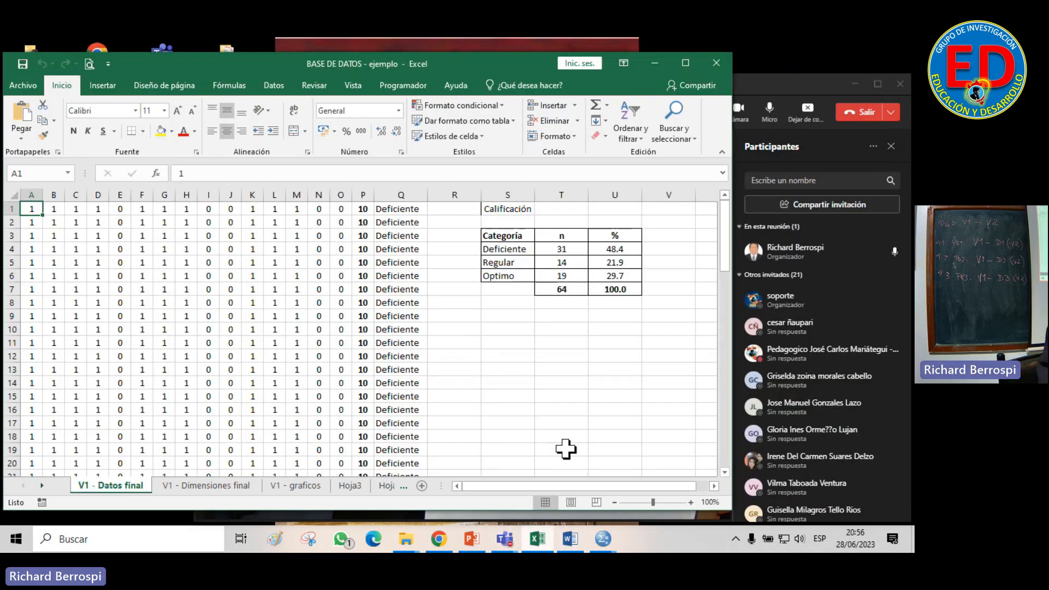
pyautogui.click(683, 64)
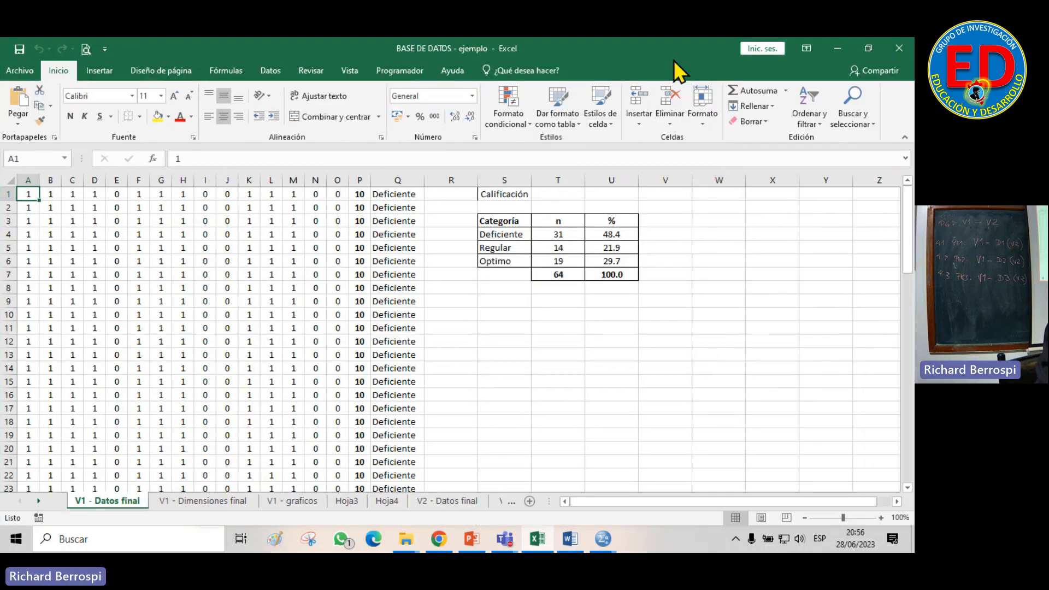
pyautogui.click(874, 52)
pyautogui.moveTo(730, 126); pyautogui.dragTo(896, 127)
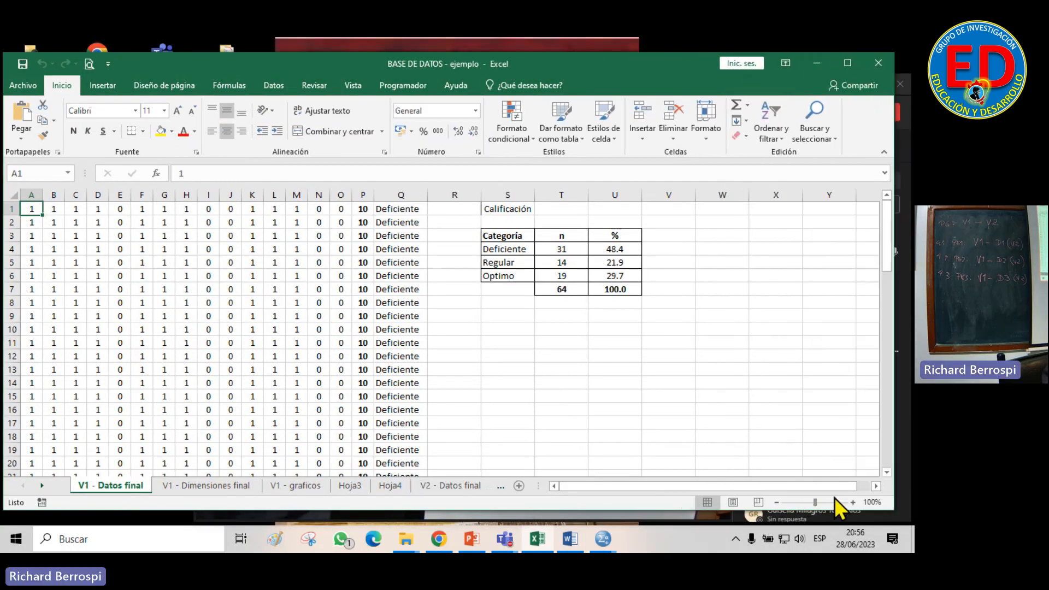
# Set the zoom of the V1 - Datos final sheet to 140%
pyautogui.click(852, 501)
pyautogui.click(852, 502)
pyautogui.click(853, 501)
pyautogui.click(852, 501)
pyautogui.click(852, 502)
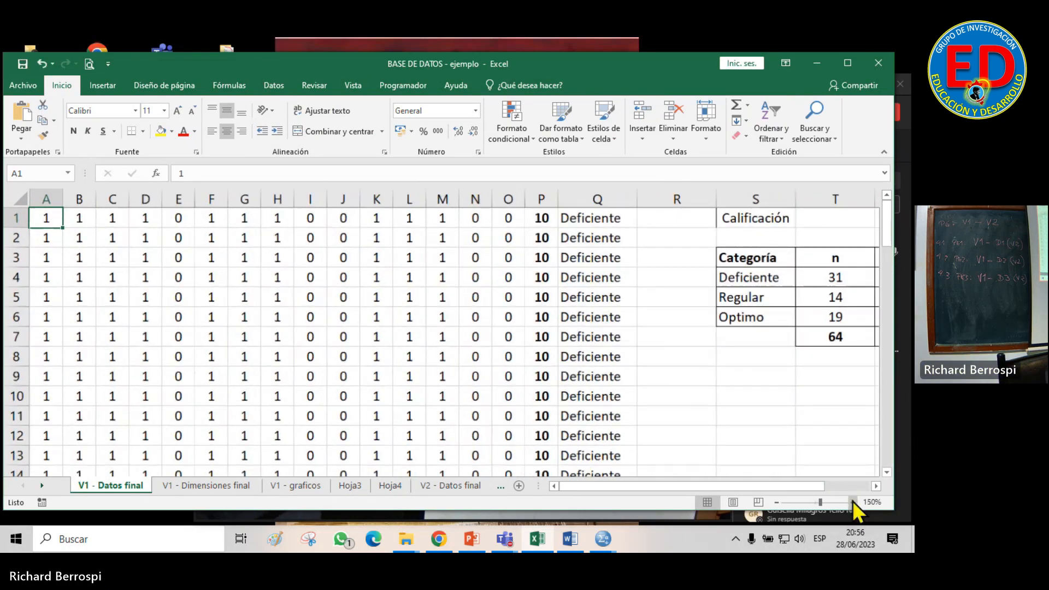
pyautogui.click(778, 501)
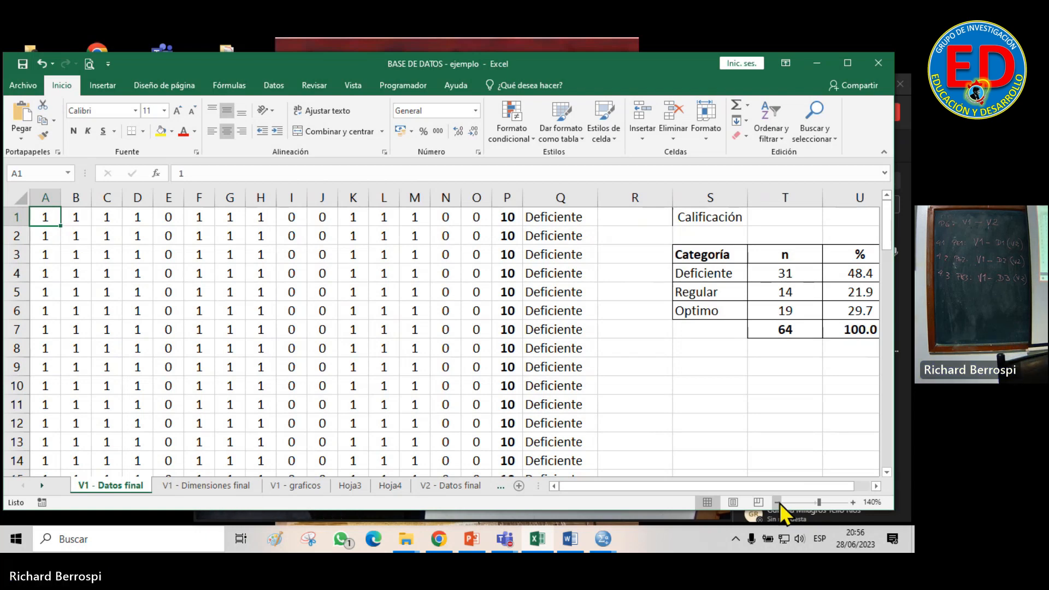
# Select the first respondent's answers to all the items, cells A1:O1
pyautogui.hotkey('shift', 'Right')
pyautogui.hotkey('shift', 'Right')
pyautogui.hotkey('shift', 'Right')
pyautogui.hotkey('shift', 'Right')
pyautogui.hotkey('shift', 'Right')
pyautogui.hotkey('shift', 'Right')
pyautogui.hotkey('shift', 'Right')
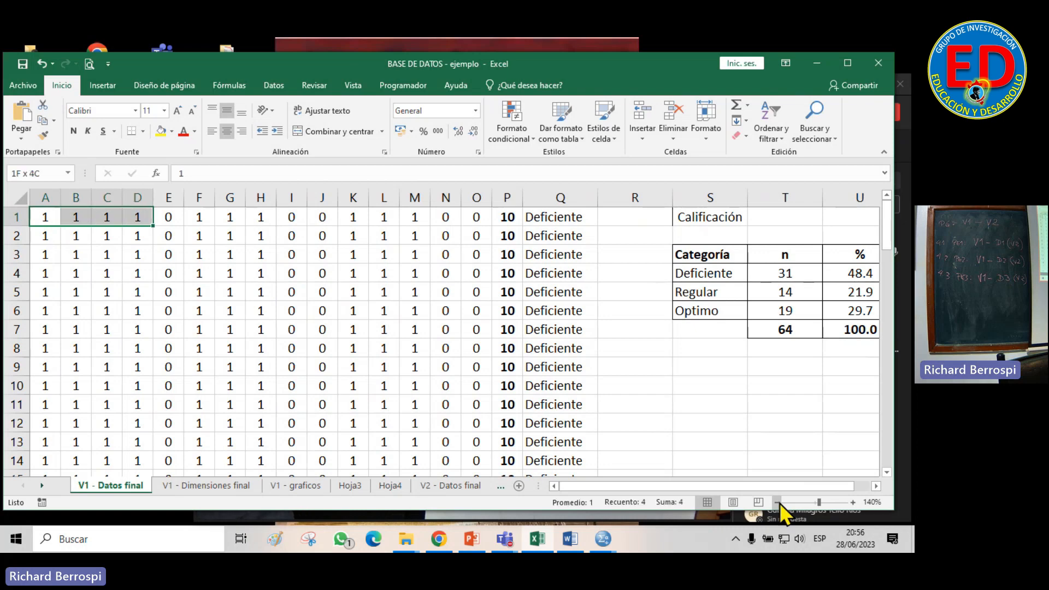
pyautogui.hotkey('shift', 'Right')
pyautogui.hotkey('shift', 'Right')
pyautogui.hotkey('shift', 'Right')
pyautogui.hotkey('shift', 'Right')
pyautogui.hotkey('shift', 'Right')
pyautogui.hotkey('shift', 'Right')
pyautogui.hotkey('shift', 'Right')
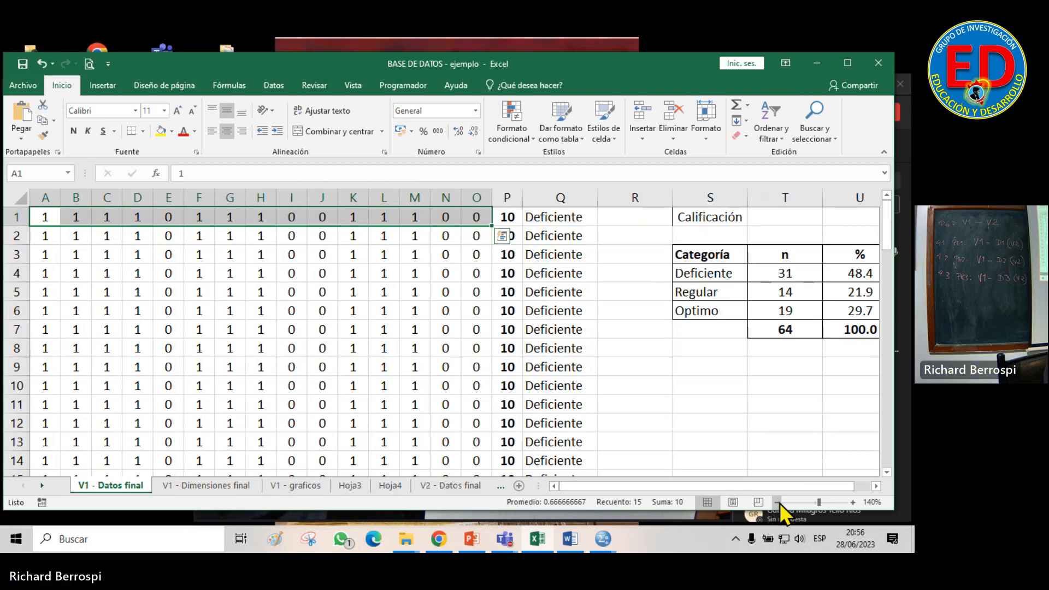
# Extend the selection down to row 64 to cover all responses in A1:O64, and return to cell A1
pyautogui.hotkey('shift', 'pagedown')
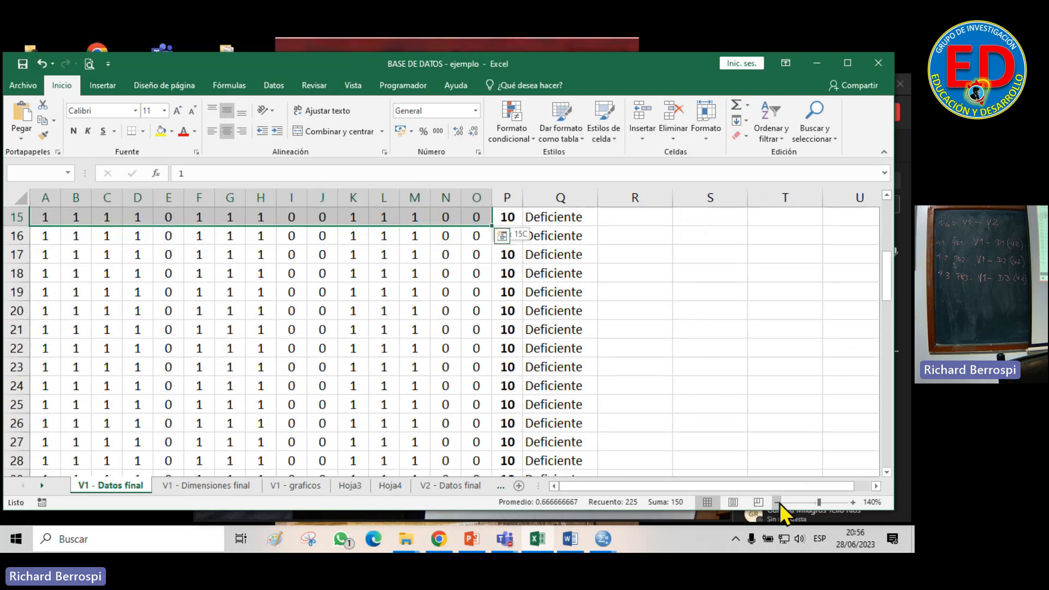
pyautogui.hotkey('shift', 'pagedown')
pyautogui.hotkey('shift', 'pagedown')
pyautogui.hotkey('shift', 'pagedown')
pyautogui.hotkey('shift', 'Down')
pyautogui.hotkey('shift', 'Down')
pyautogui.hotkey('shift', 'Down')
pyautogui.hotkey('shift', 'Down')
pyautogui.hotkey('shift', 'Down')
pyautogui.hotkey('shift', 'Down')
pyautogui.hotkey('shift', 'Down')
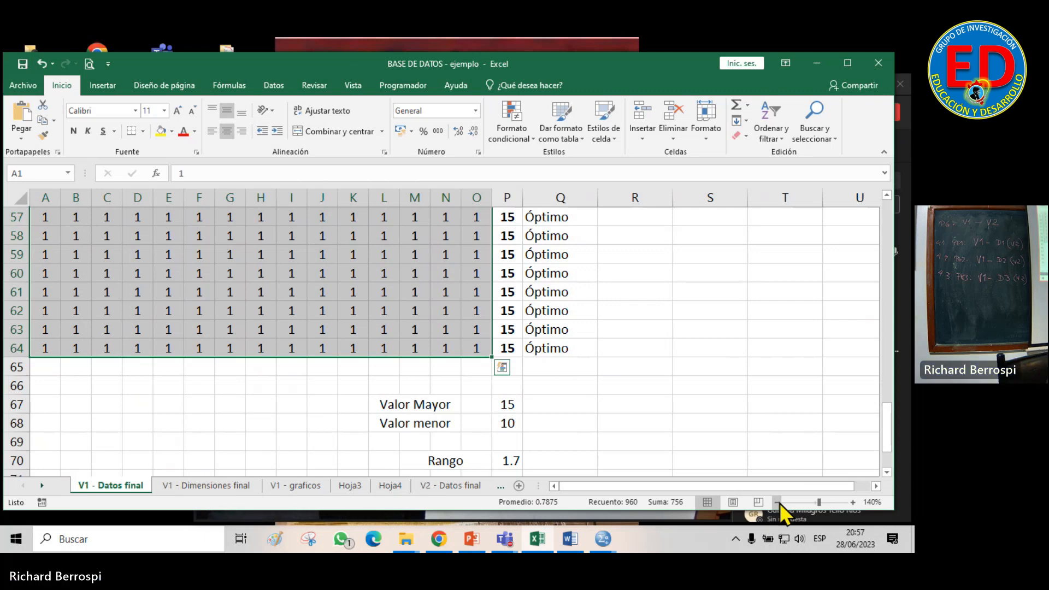
pyautogui.press('pageup')
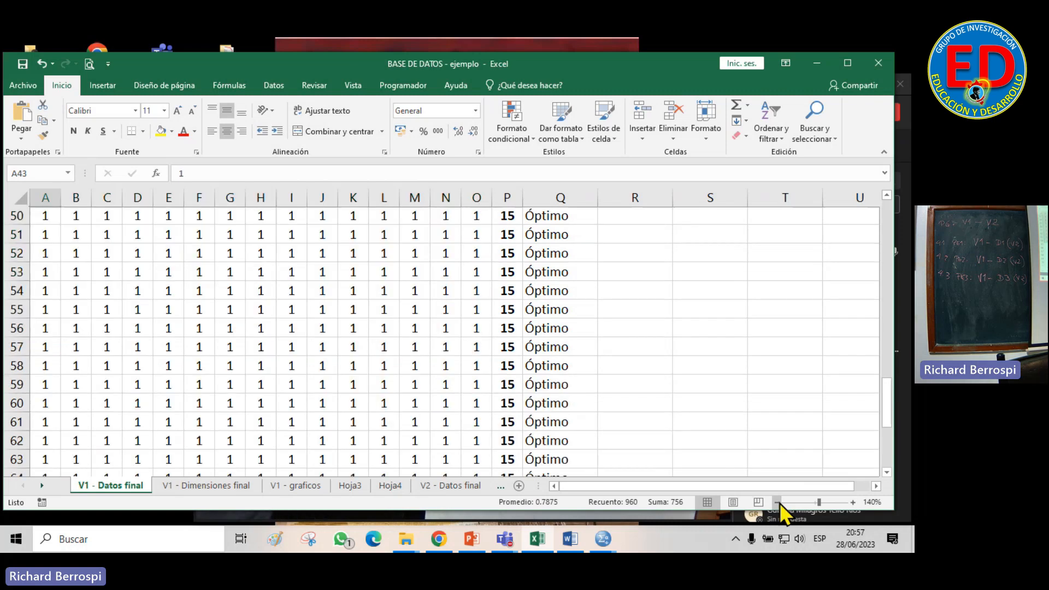
pyautogui.hotkey('ctrl', 'Home')
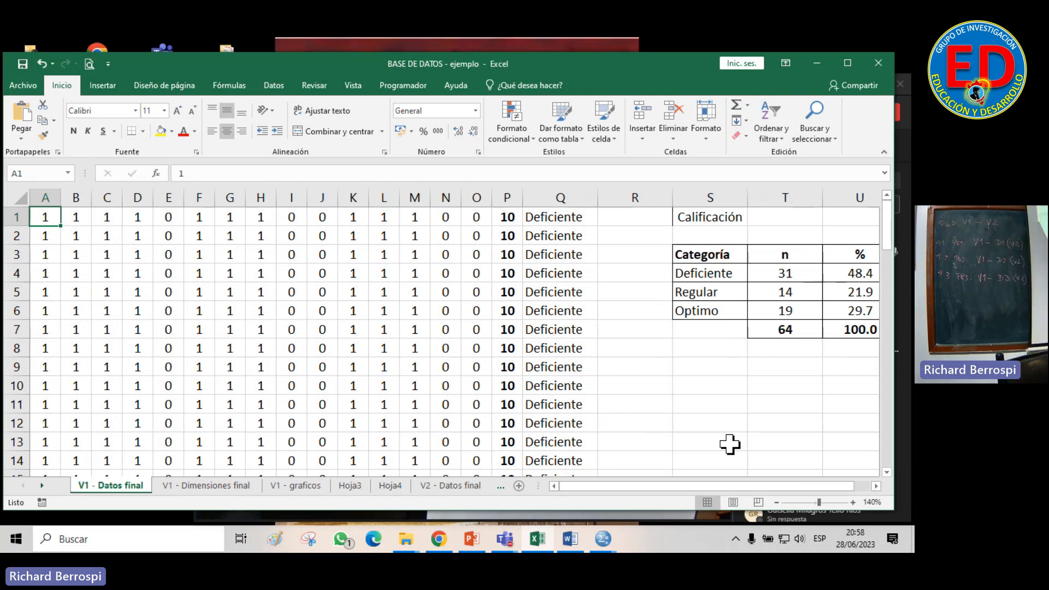
# Glance at the V2 - Datos final sheet, then compare range A1:O1 with the total formula in P1 on V1 - Datos final
pyautogui.click(479, 488)
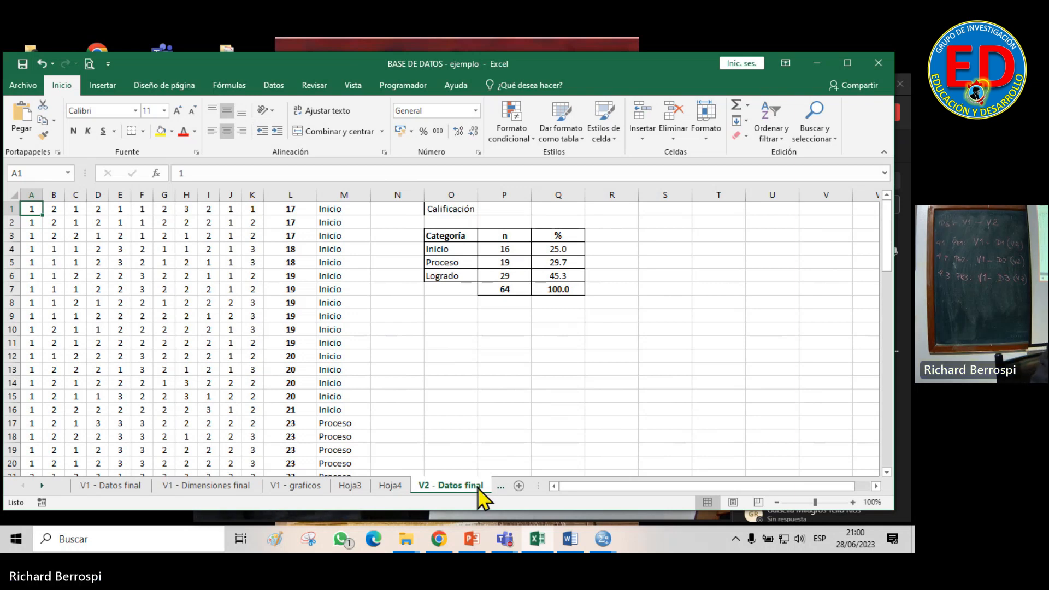
pyautogui.click(103, 485)
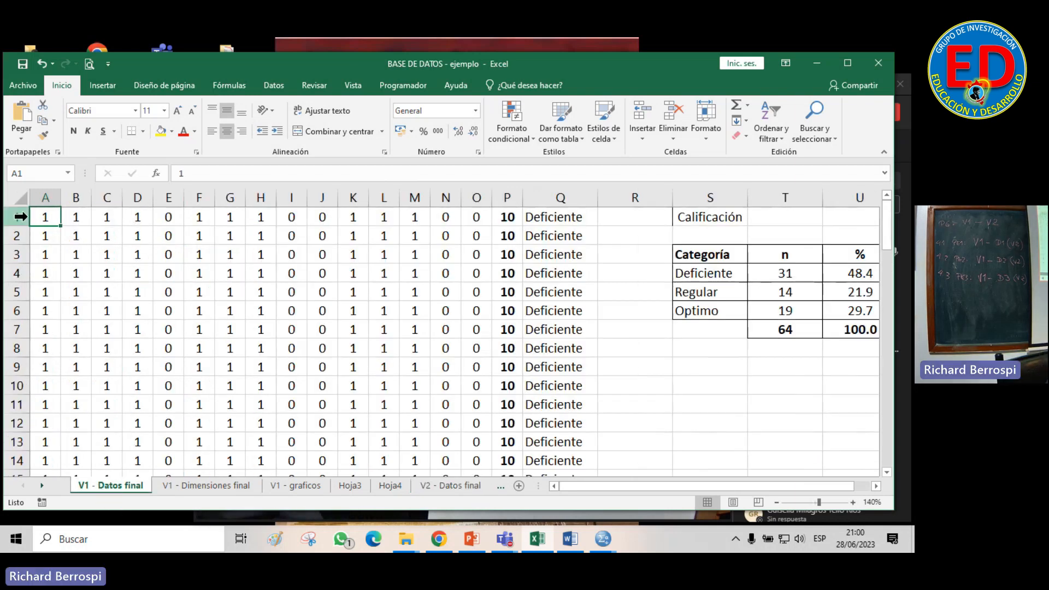
pyautogui.moveTo(41, 215); pyautogui.dragTo(468, 221)
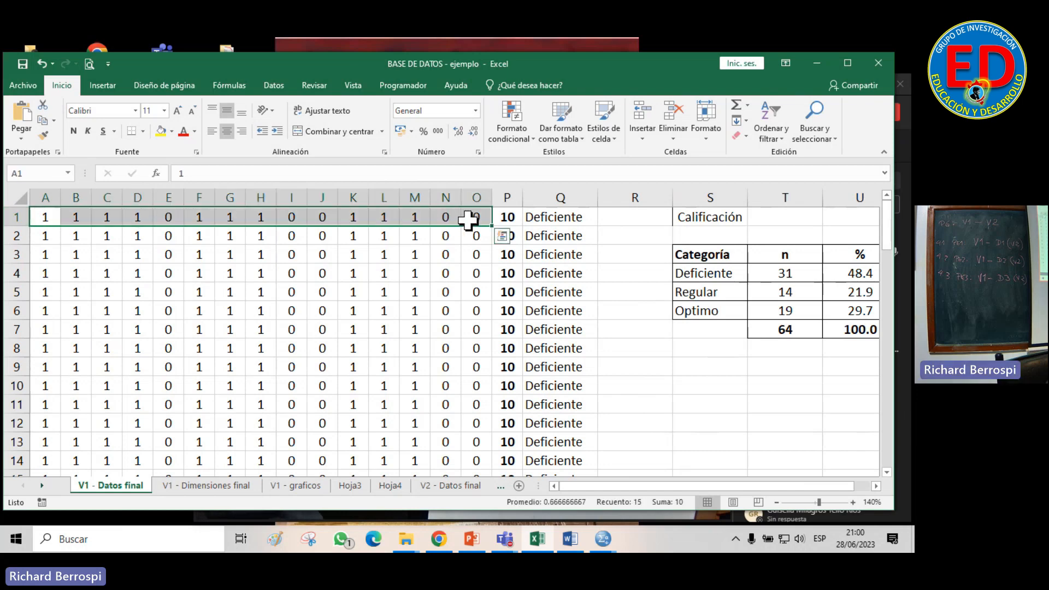
pyautogui.click(504, 219)
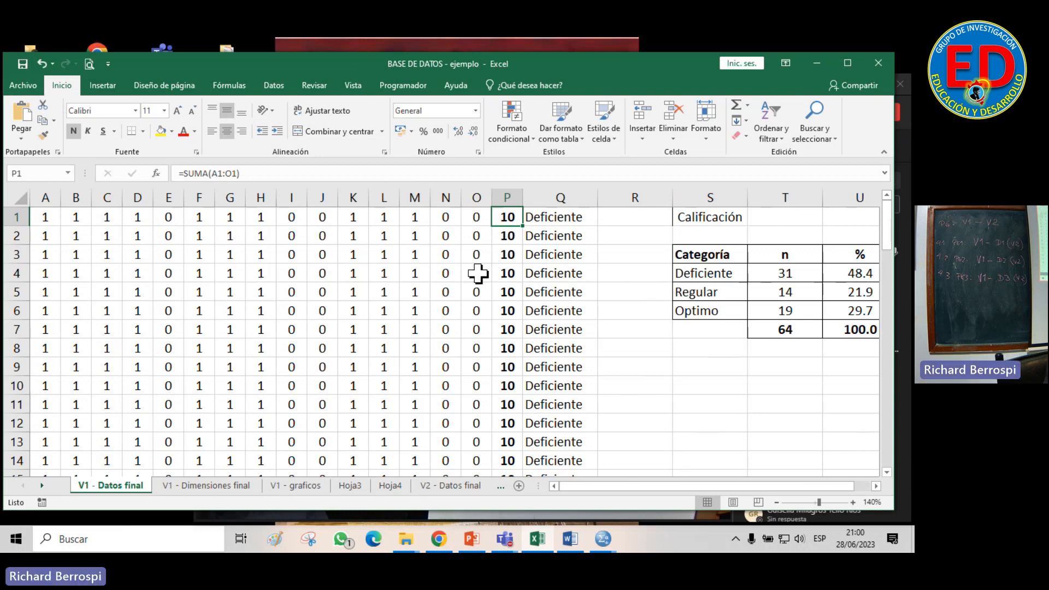
pyautogui.moveTo(50, 216); pyautogui.dragTo(468, 220)
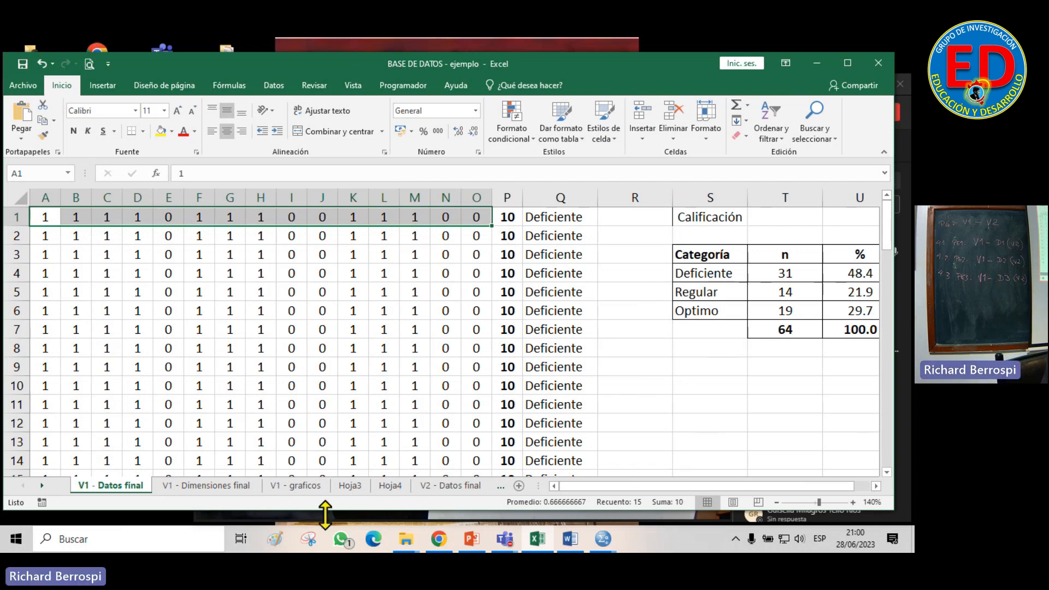
# Zoom the V2 - Datos final sheet to 130% and select the first respondent's item answers in A1:K1
pyautogui.click(459, 487)
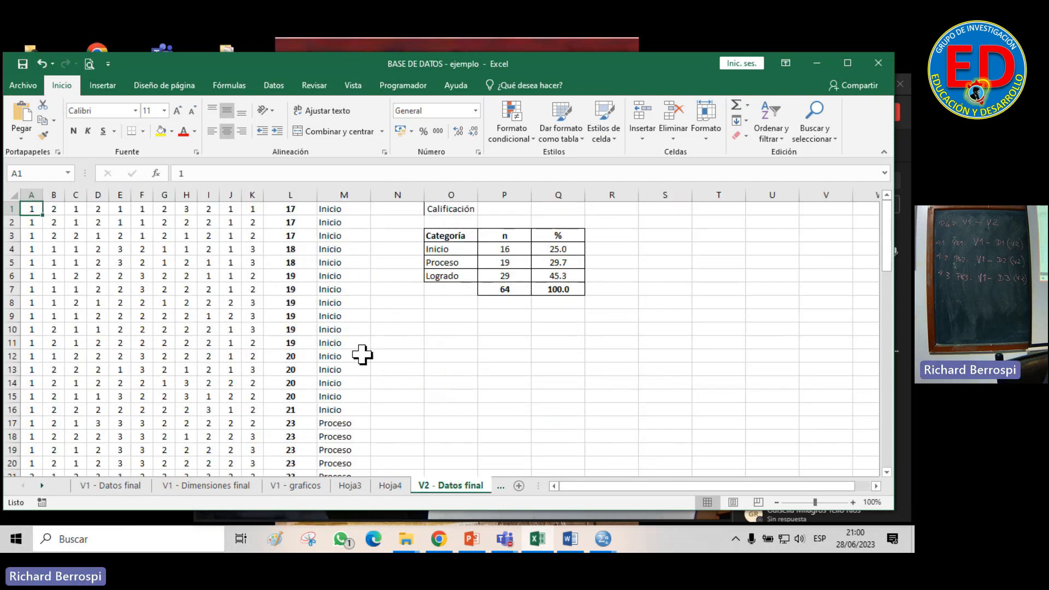
pyautogui.click(852, 503)
pyautogui.click(851, 503)
pyautogui.click(851, 503)
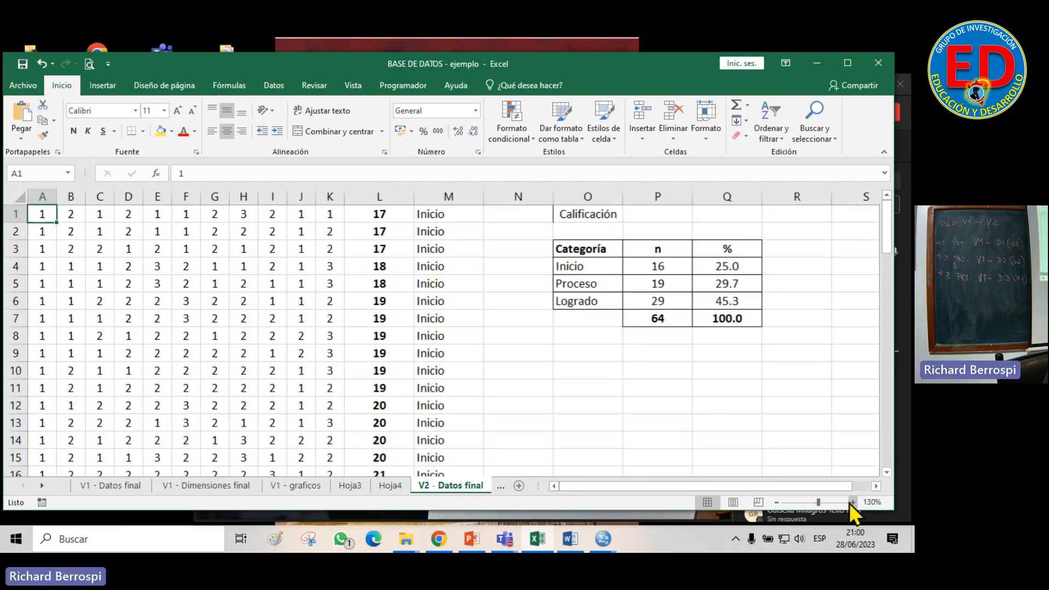
pyautogui.moveTo(46, 214); pyautogui.dragTo(331, 214)
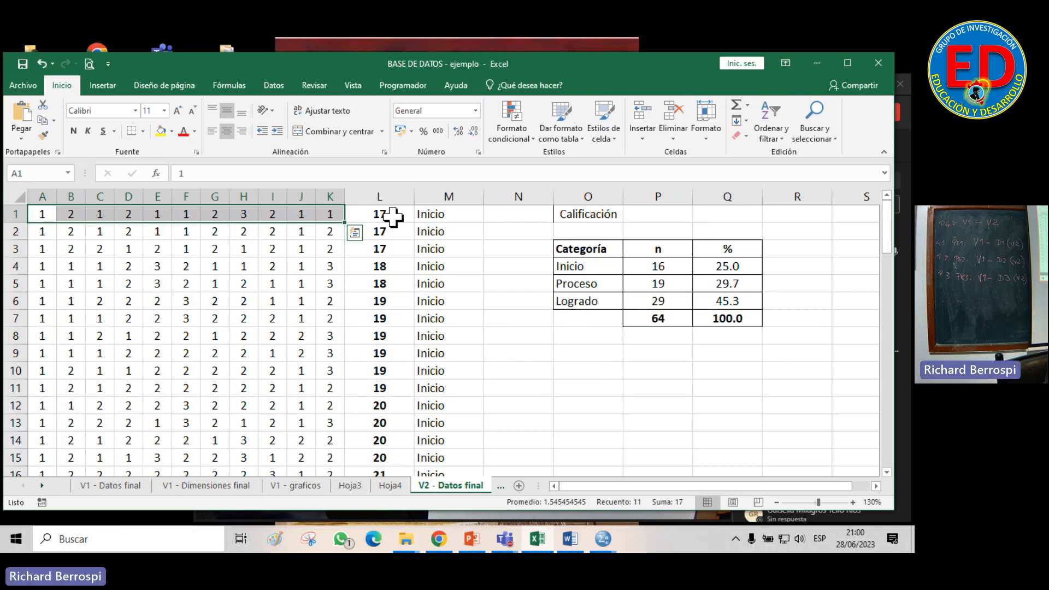
# Review the rating categories in column Q of the V1 - Datos final sheet, from row 1 down past row 50
pyautogui.click(125, 486)
pyautogui.click(559, 365)
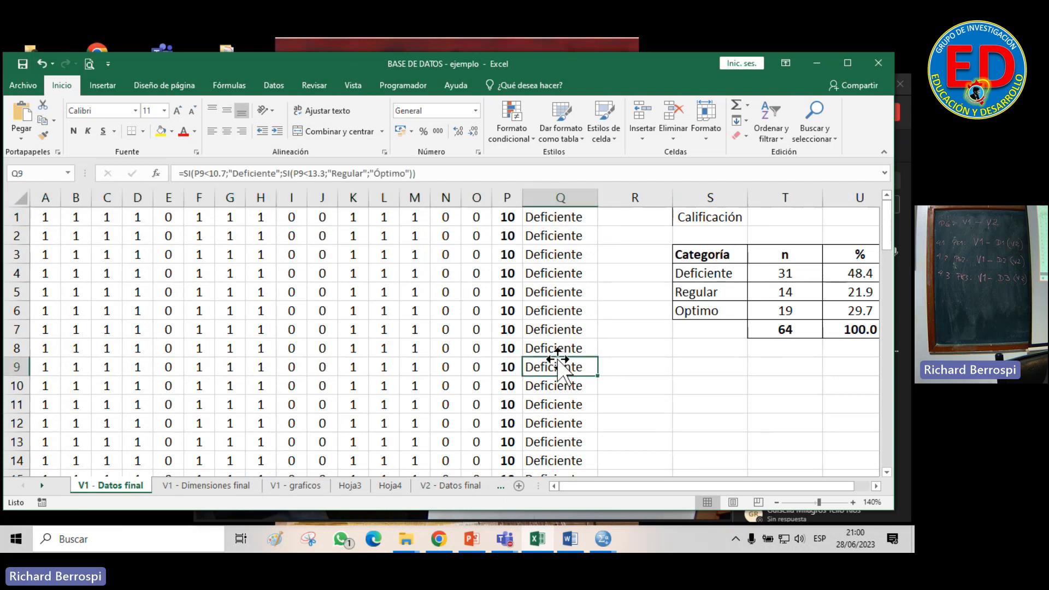
pyautogui.scroll(-3, 571, 258)
pyautogui.scroll(-10, 572, 258)
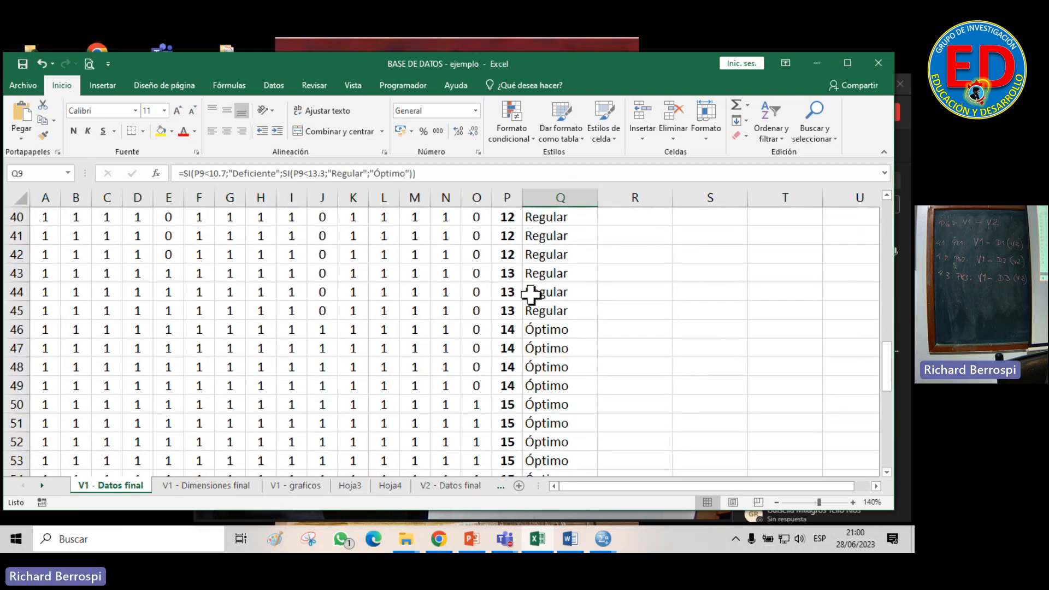
pyautogui.scroll(13, 531, 295)
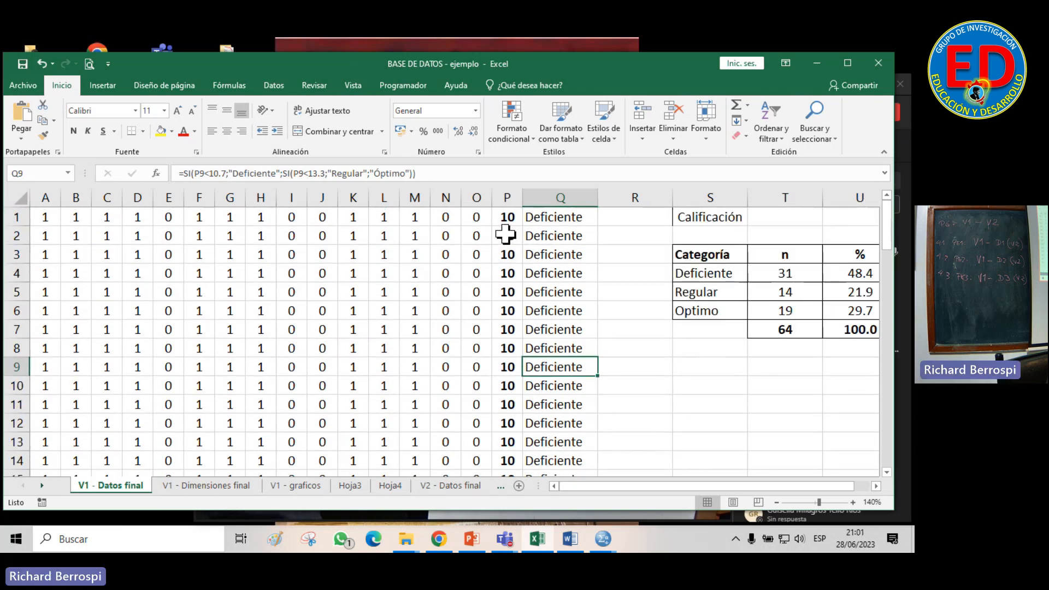
# Find the range calculation and category limits below the V1 data and select the block K67:Q74
pyautogui.scroll(-2, 533, 290)
pyautogui.scroll(-19, 534, 285)
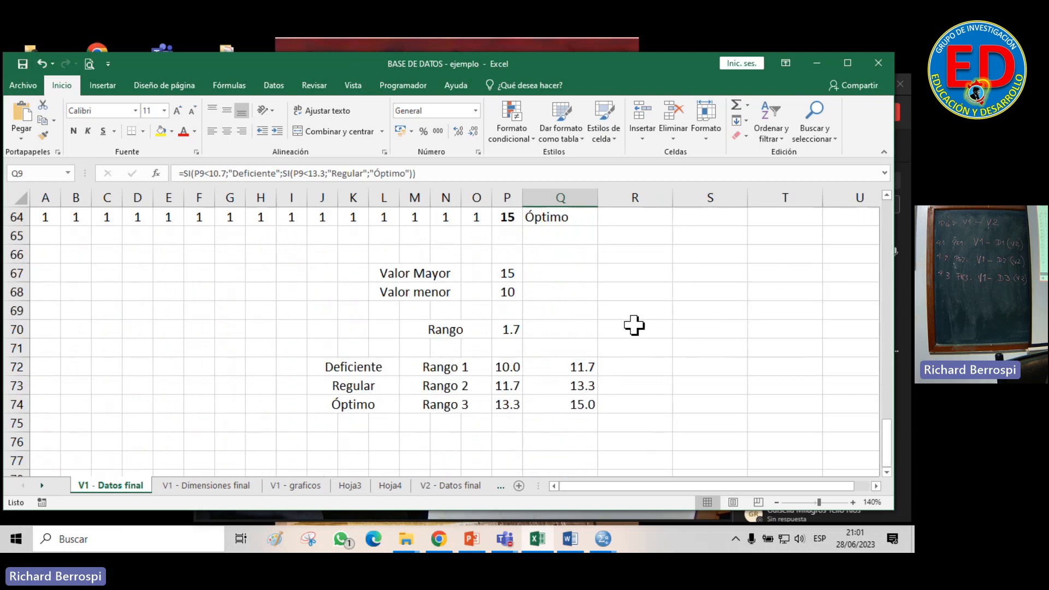
pyautogui.moveTo(342, 274); pyautogui.dragTo(596, 410)
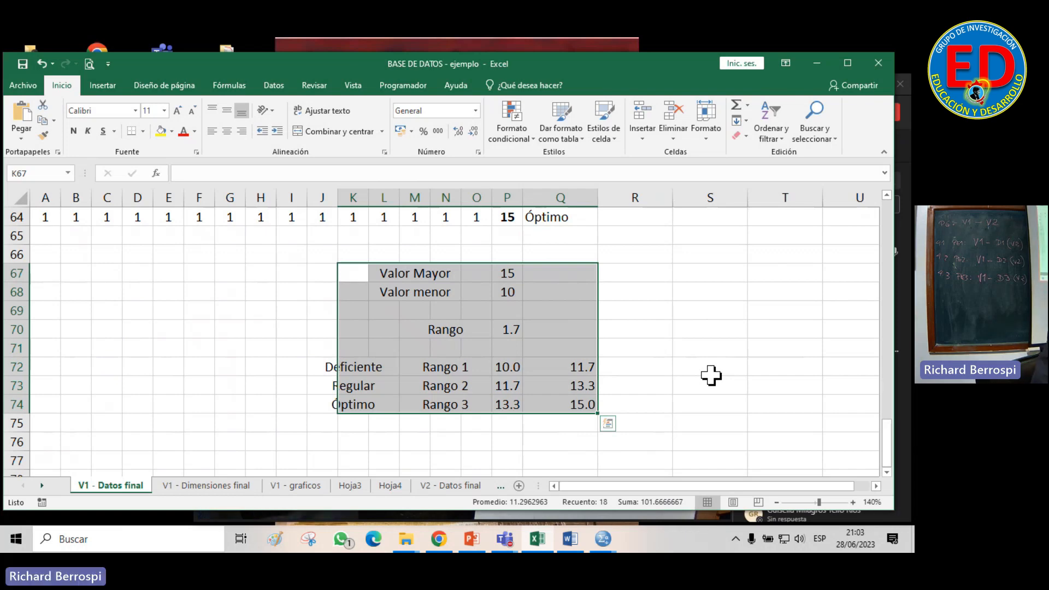
# Inspect the rating formula in Q1 and follow its categories down column Q through the Óptimo rows
pyautogui.scroll(6, 711, 375)
pyautogui.scroll(15, 710, 375)
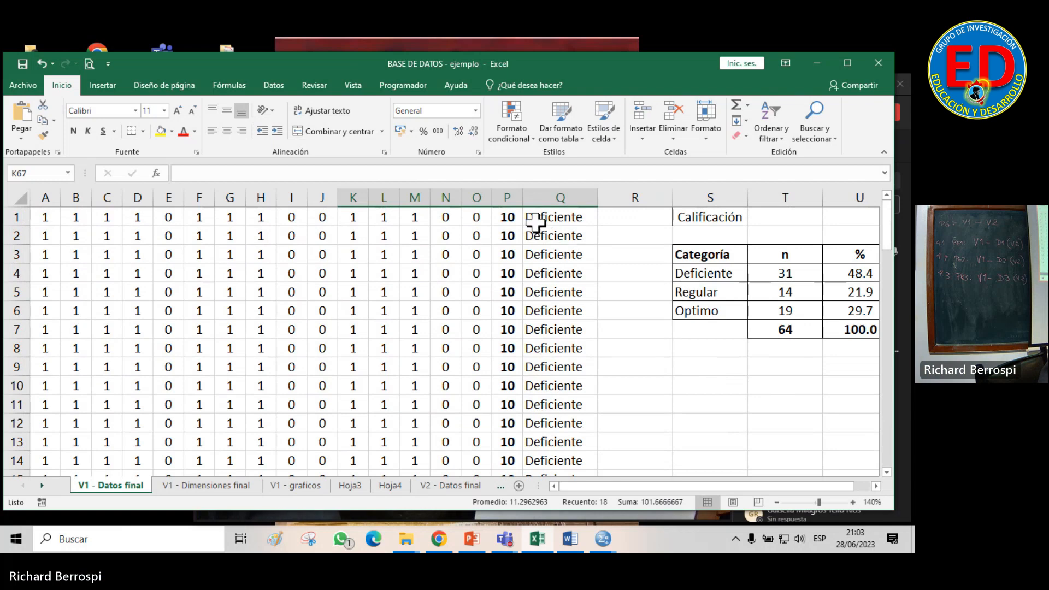
pyautogui.click(557, 213)
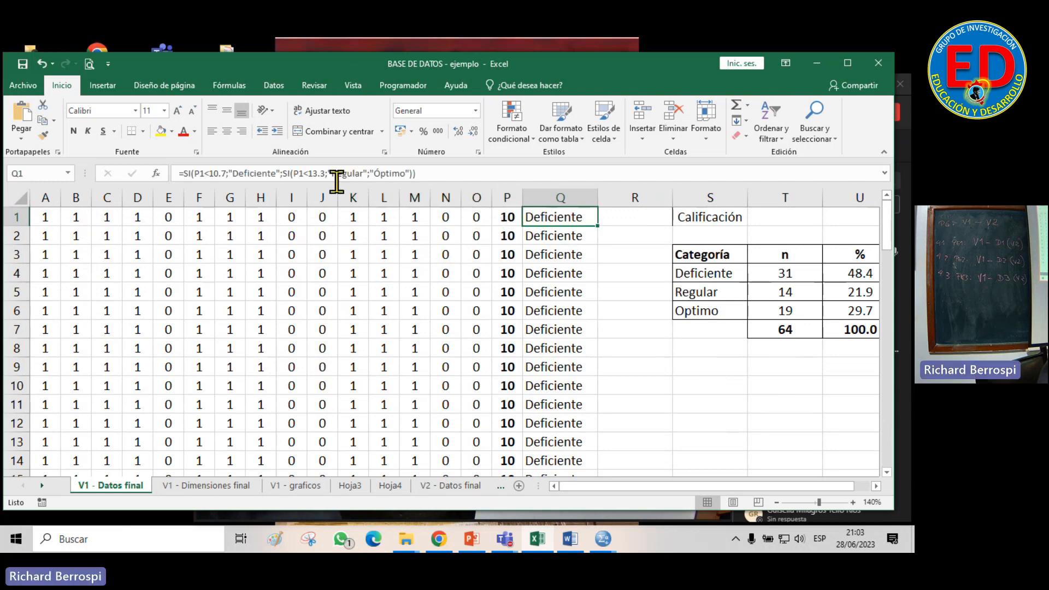
pyautogui.scroll(-7, 560, 225)
pyautogui.scroll(-7, 557, 229)
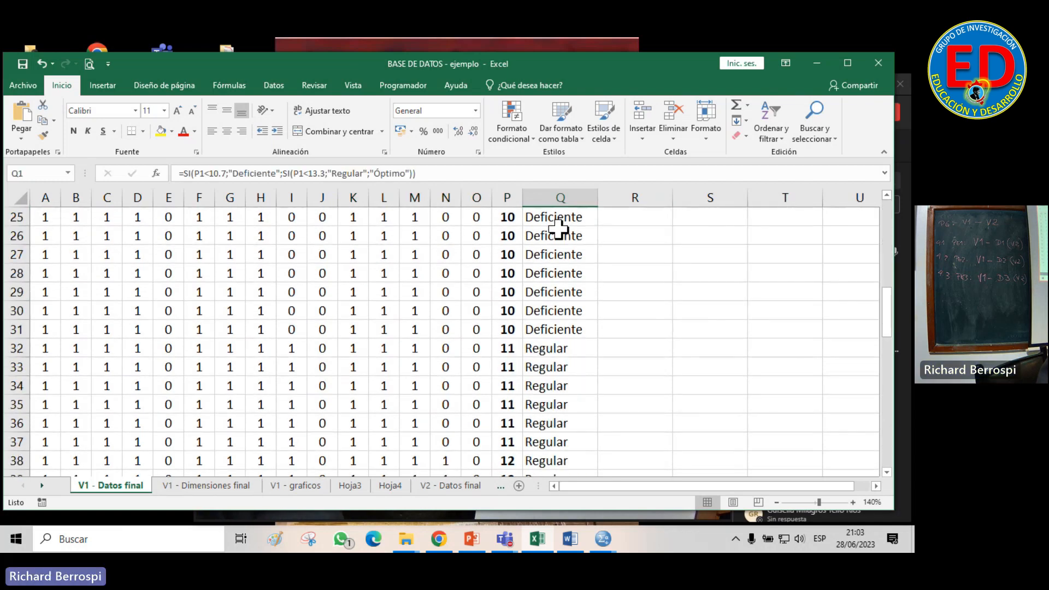
pyautogui.scroll(-1, 558, 230)
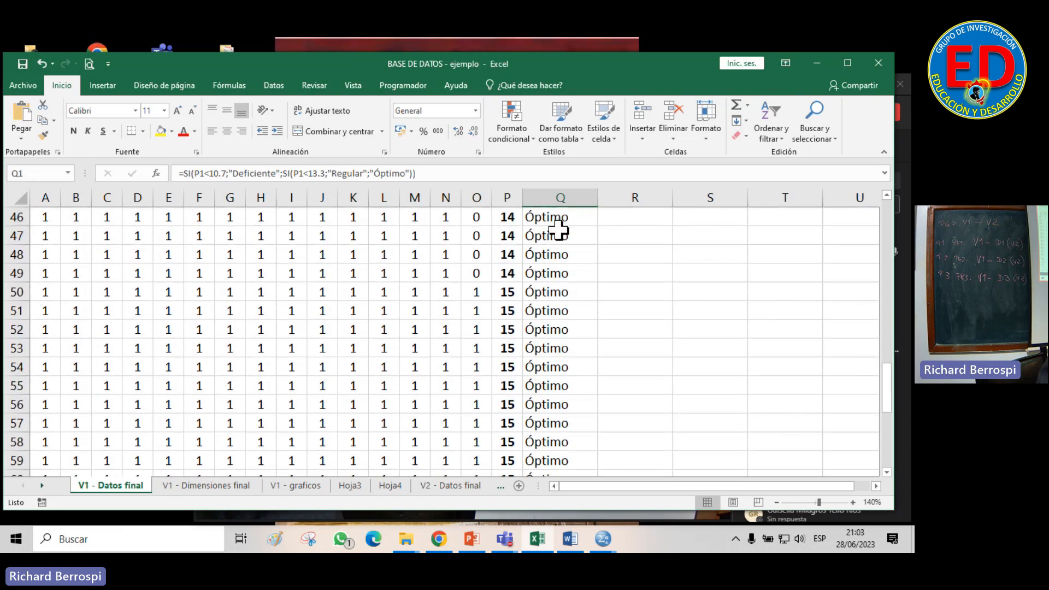
pyautogui.scroll(15, 623, 299)
# Select the Calificación frequency table in S3:U7, and return to the start of row 3
pyautogui.moveTo(689, 488); pyautogui.dragTo(749, 487)
pyautogui.moveTo(874, 486); pyautogui.dragTo(874, 487)
pyautogui.moveTo(554, 255); pyautogui.dragTo(711, 329)
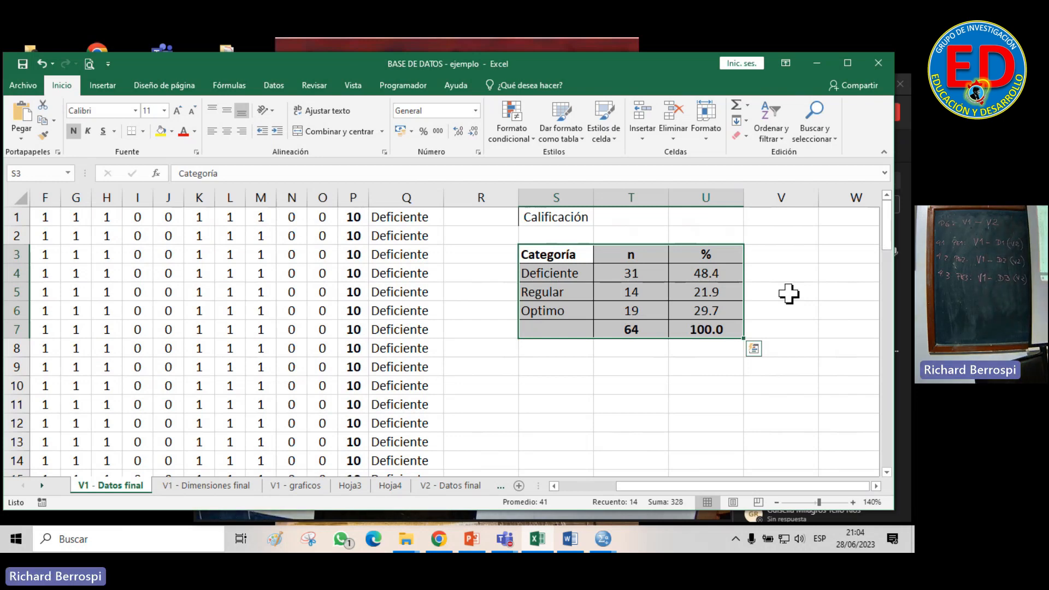
pyautogui.press('Home')
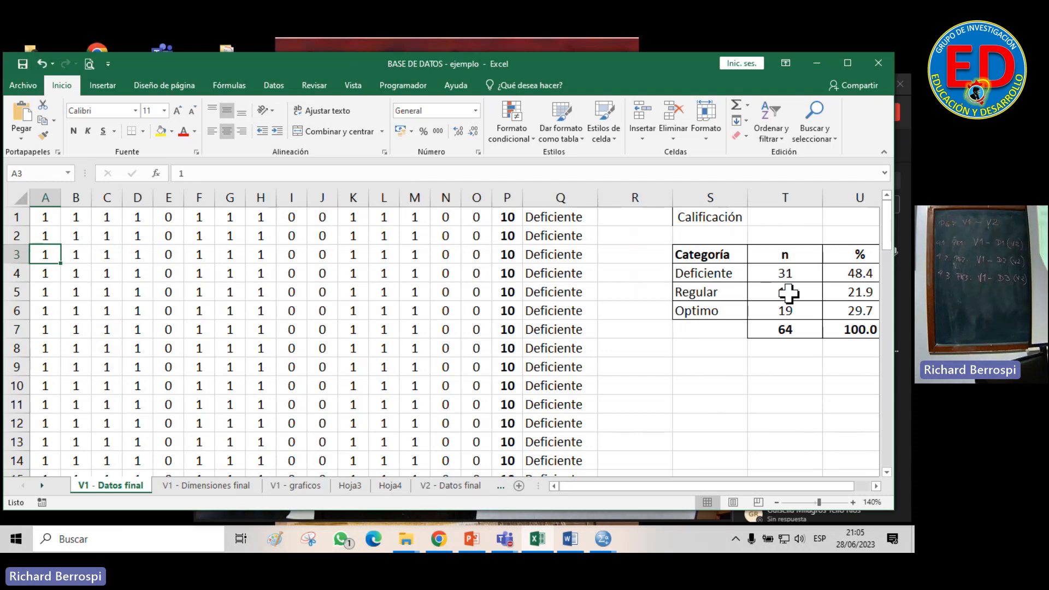
# On the V1 - Dimensiones final sheet, examine the dimension scores and ratings down to row 64
pyautogui.click(227, 484)
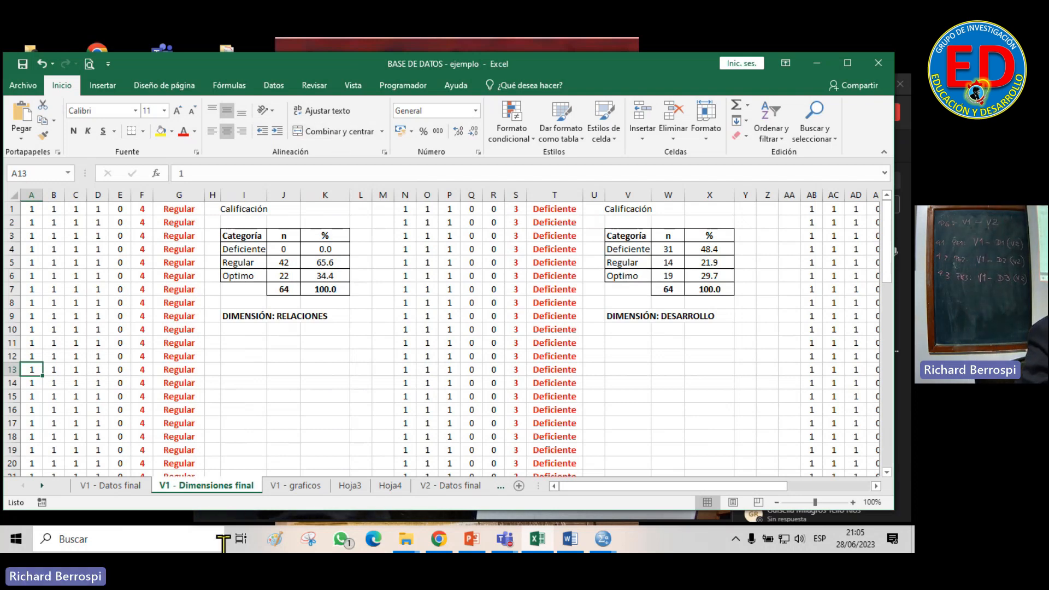
pyautogui.scroll(-17, 242, 350)
pyautogui.scroll(-4, 242, 350)
pyautogui.scroll(4, 242, 350)
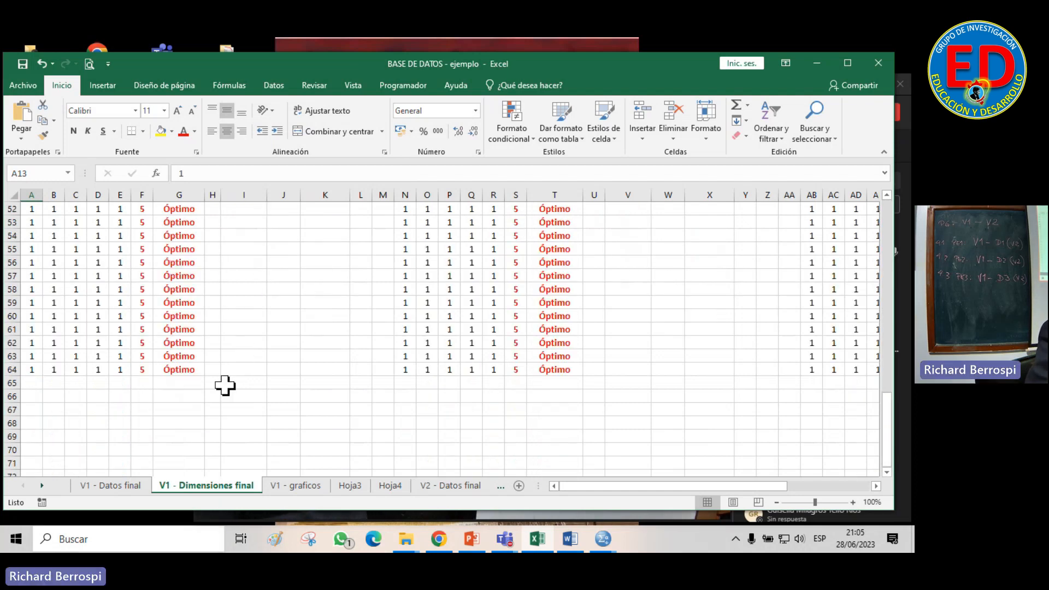
pyautogui.scroll(17, 225, 385)
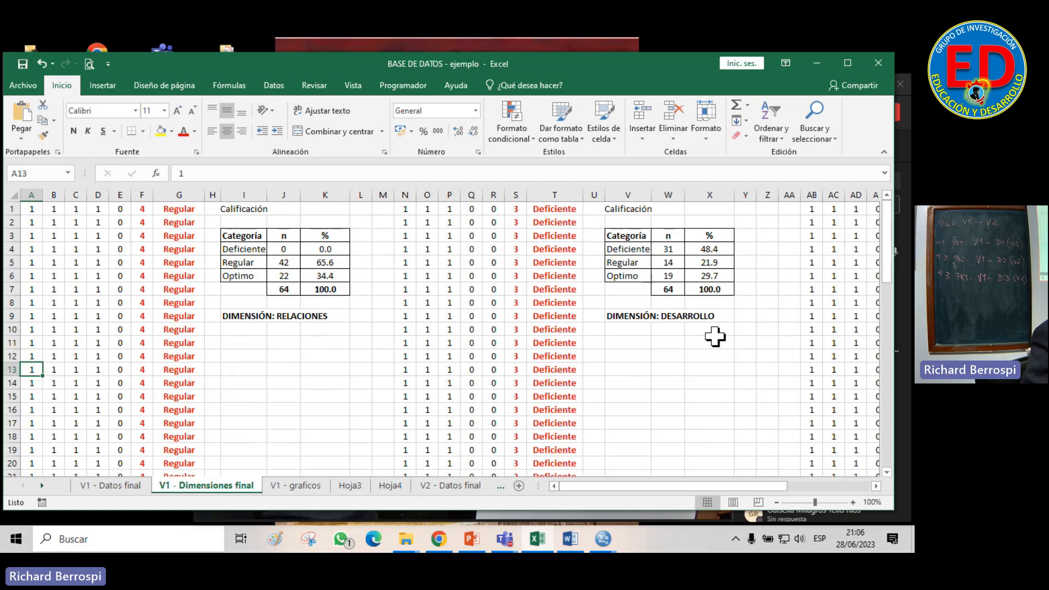
# Review the Desarrollo dimension's ratings down to the last respondent, and view the Estabilidad dimension's frequency table
pyautogui.scroll(-10, 597, 315)
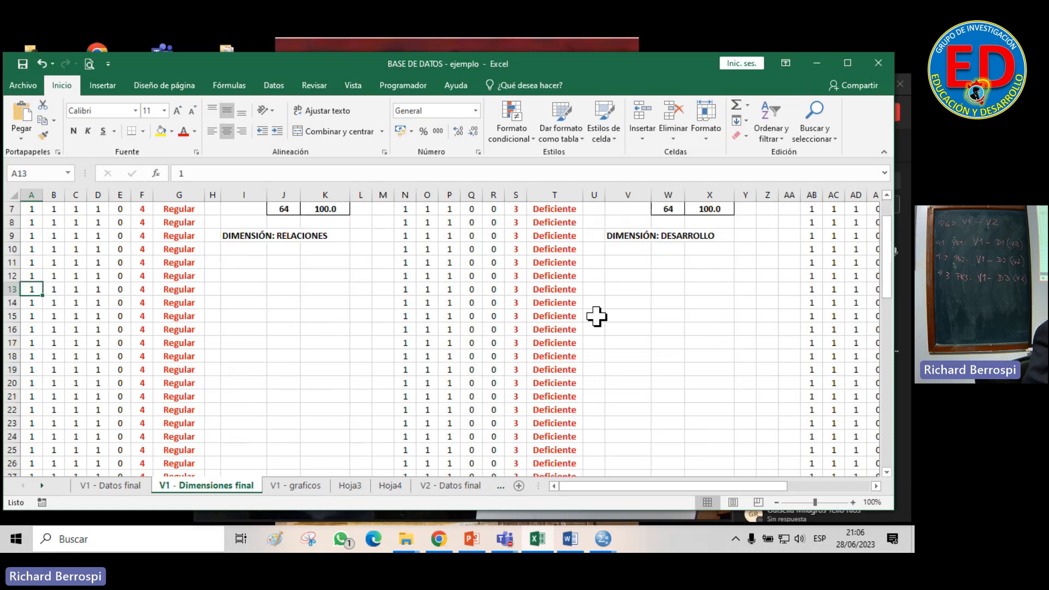
pyautogui.scroll(-5, 597, 316)
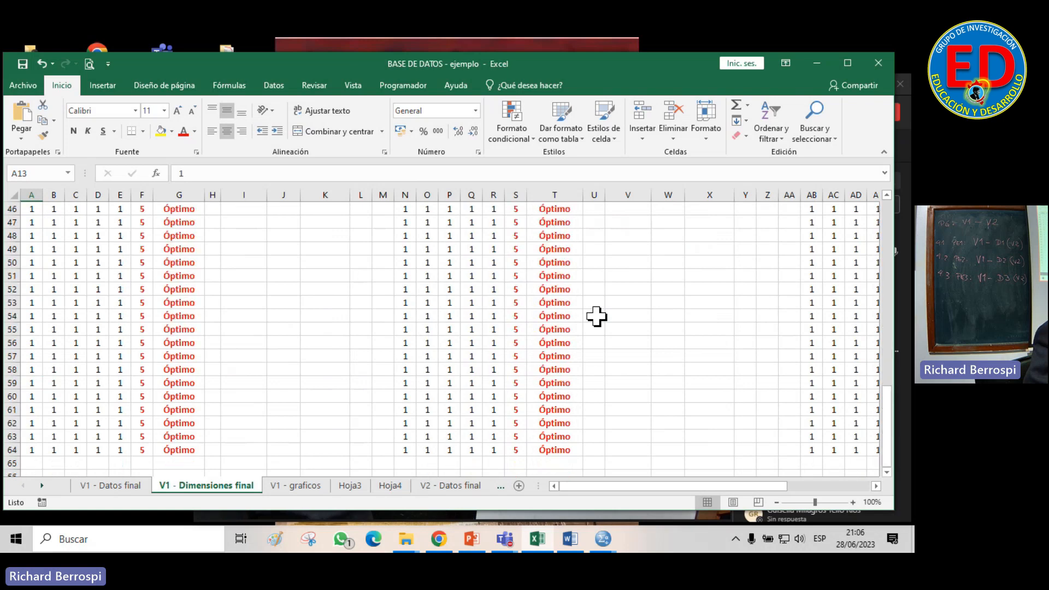
pyautogui.scroll(15, 597, 315)
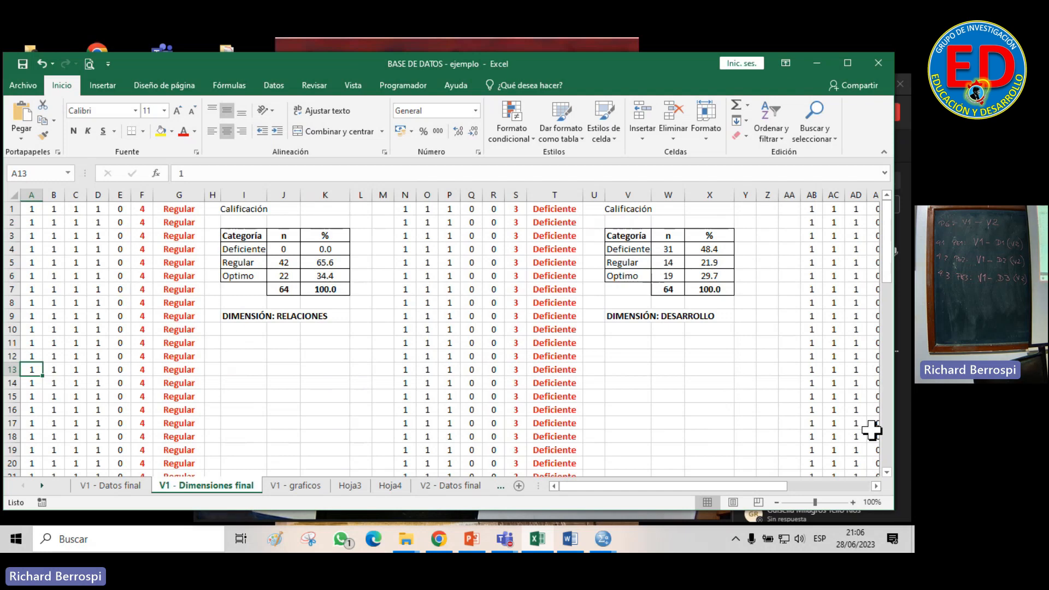
pyautogui.moveTo(641, 483); pyautogui.dragTo(734, 480)
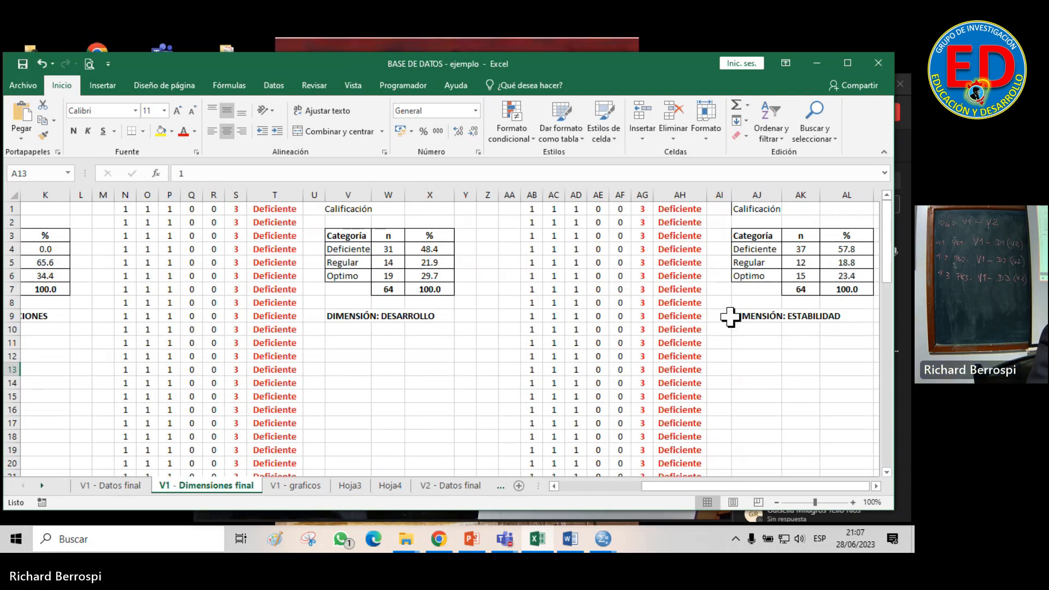
# Inspect the rating formula in M12 on the V2 - Datos final sheet and glance at the rows below
pyautogui.click(453, 485)
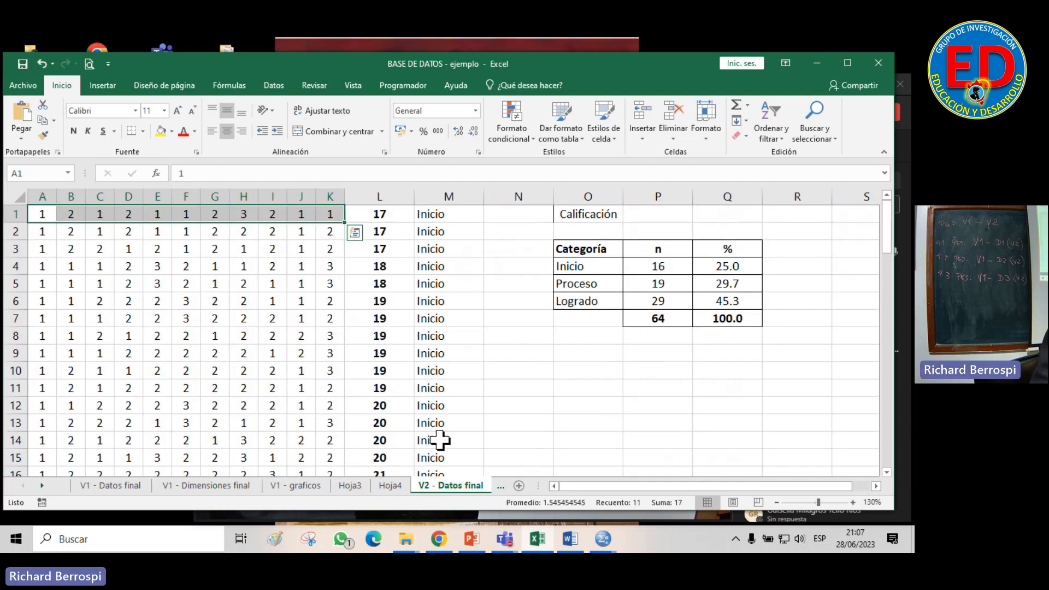
pyautogui.click(461, 405)
pyautogui.scroll(-3, 467, 406)
pyautogui.scroll(3, 468, 399)
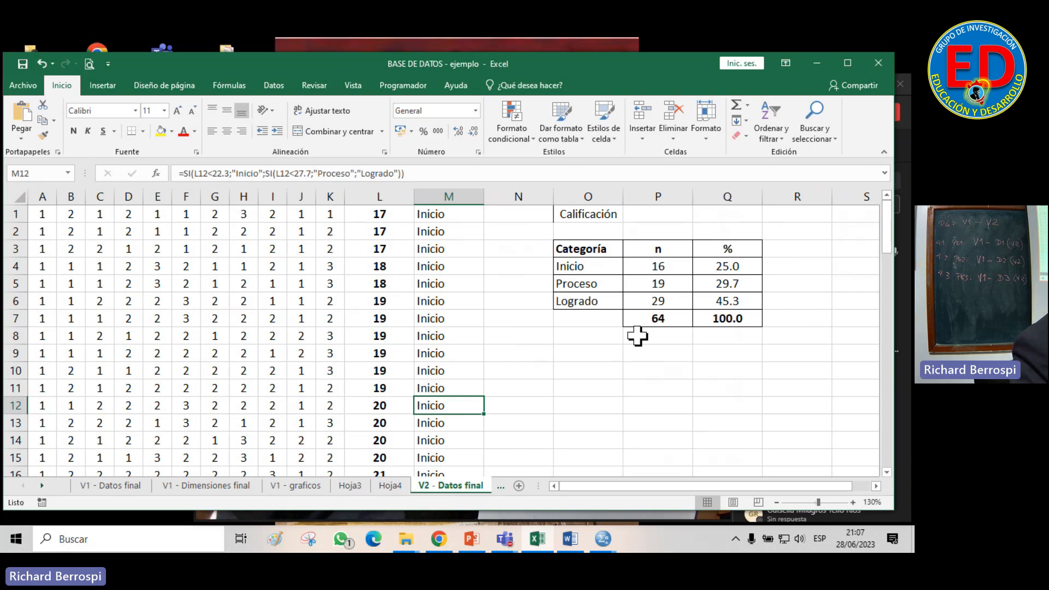
# On the V2 - Dimensiones final sheet, select the Contenido table in U3:W7 and view the Uso dimension's table
pyautogui.click(501, 486)
pyautogui.click(501, 487)
pyautogui.click(267, 487)
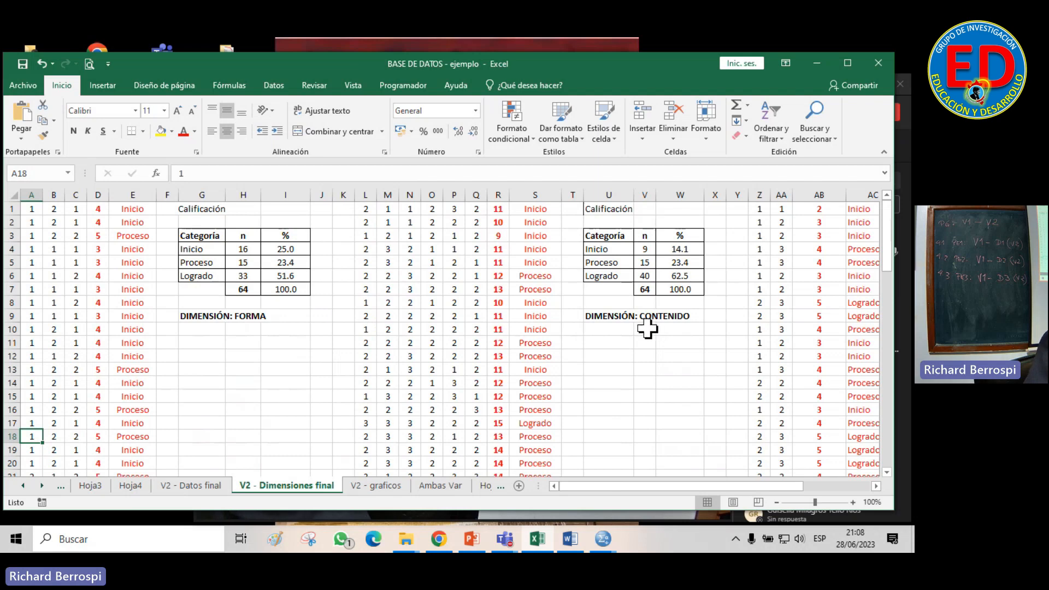
pyautogui.moveTo(604, 236); pyautogui.dragTo(671, 295)
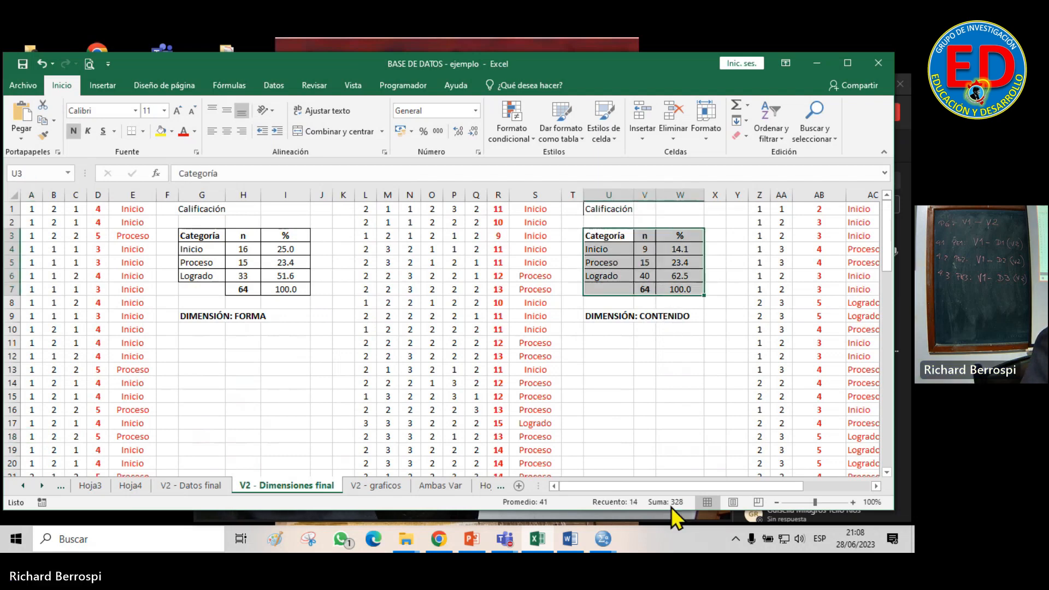
pyautogui.moveTo(674, 484); pyautogui.dragTo(761, 481)
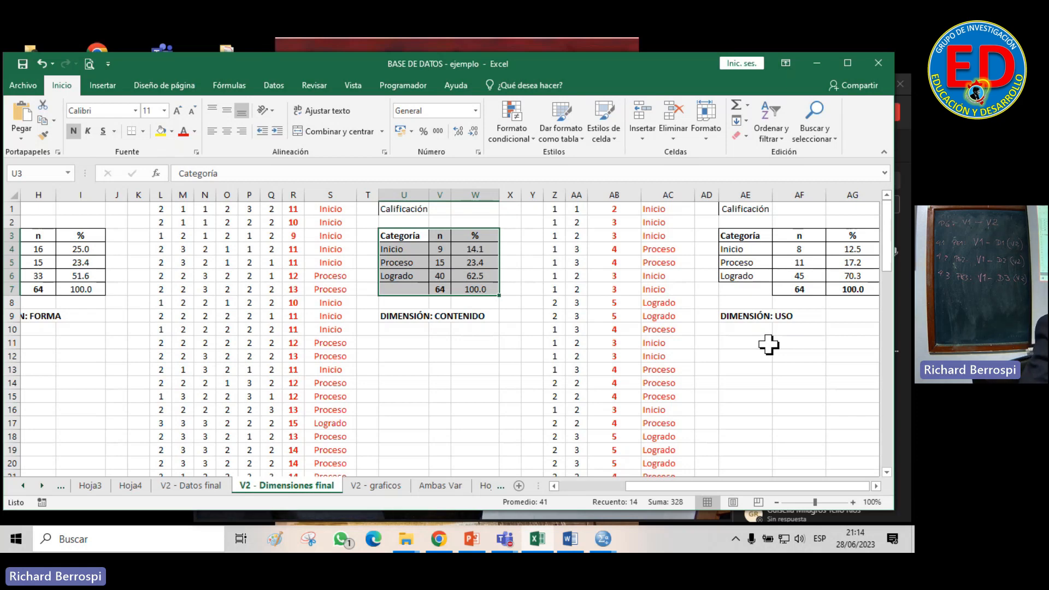
# Return to the V1 - Datos final sheet and select the first six respondents' item answers in A1:O6
pyautogui.click(22, 485)
pyautogui.click(21, 485)
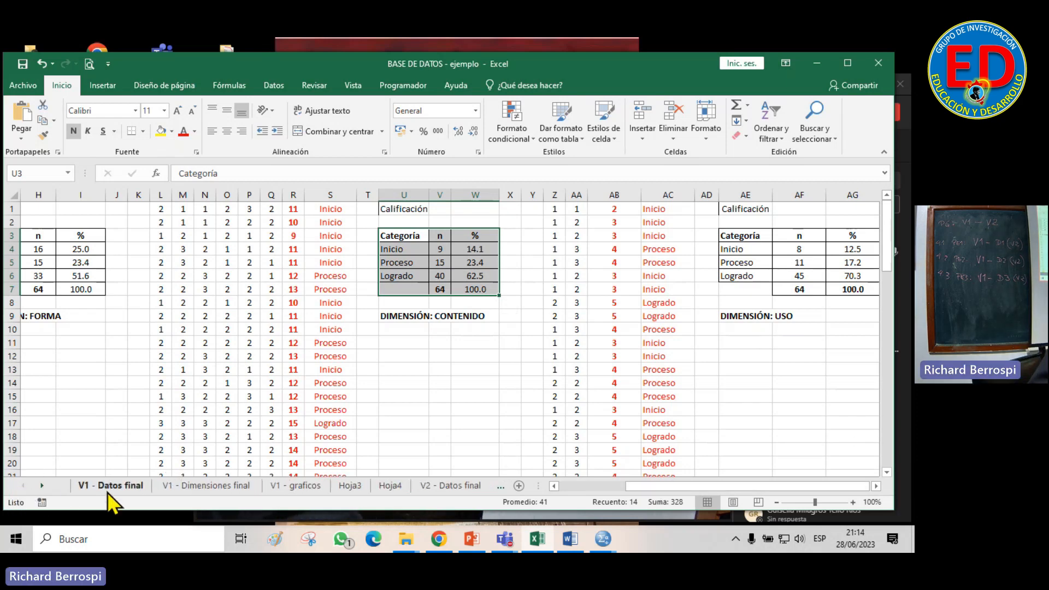
pyautogui.click(110, 486)
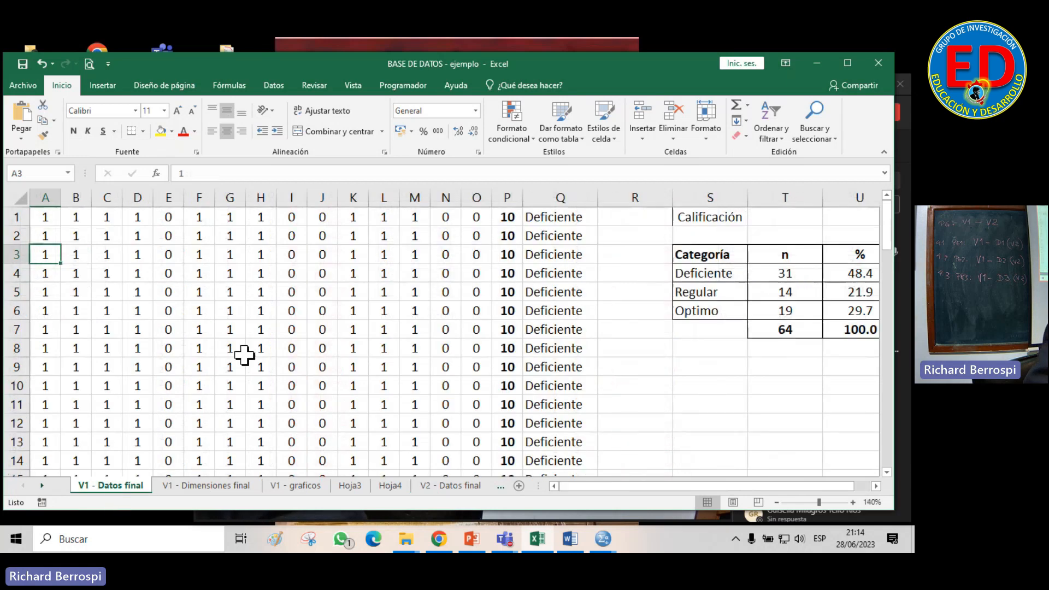
pyautogui.click(46, 219)
pyautogui.moveTo(69, 219); pyautogui.dragTo(484, 363)
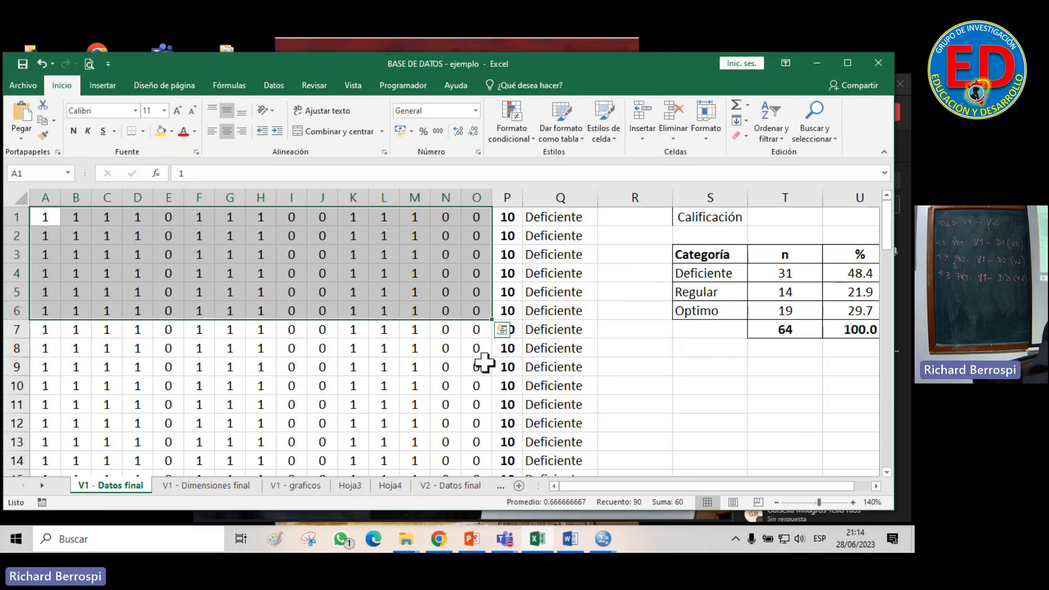
# Switch to the SPSS Statistics Data Editor to view its data grid, and return to the Excel workbook
pyautogui.click(601, 538)
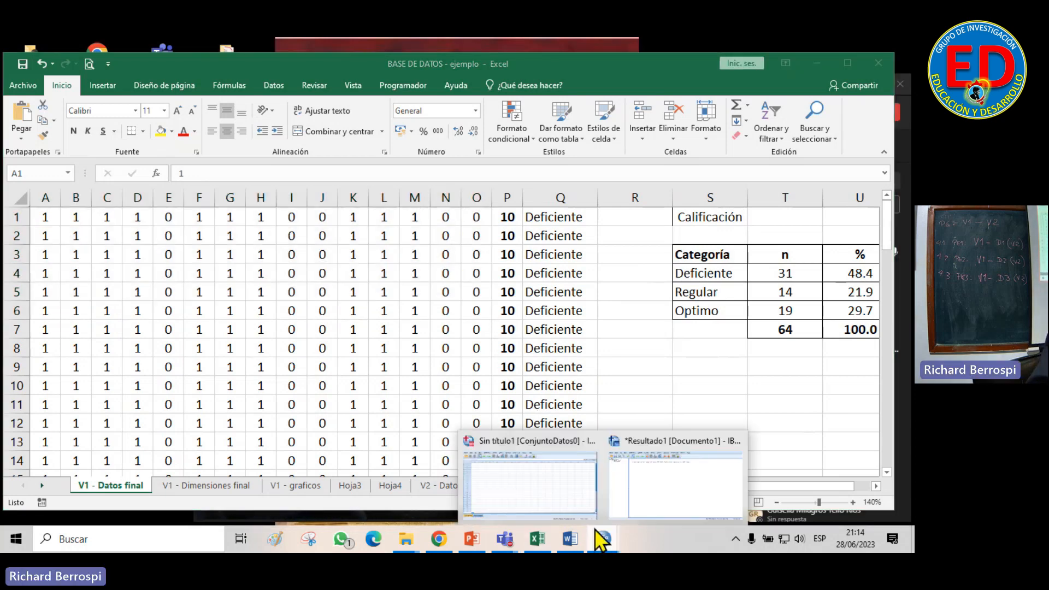
pyautogui.click(574, 490)
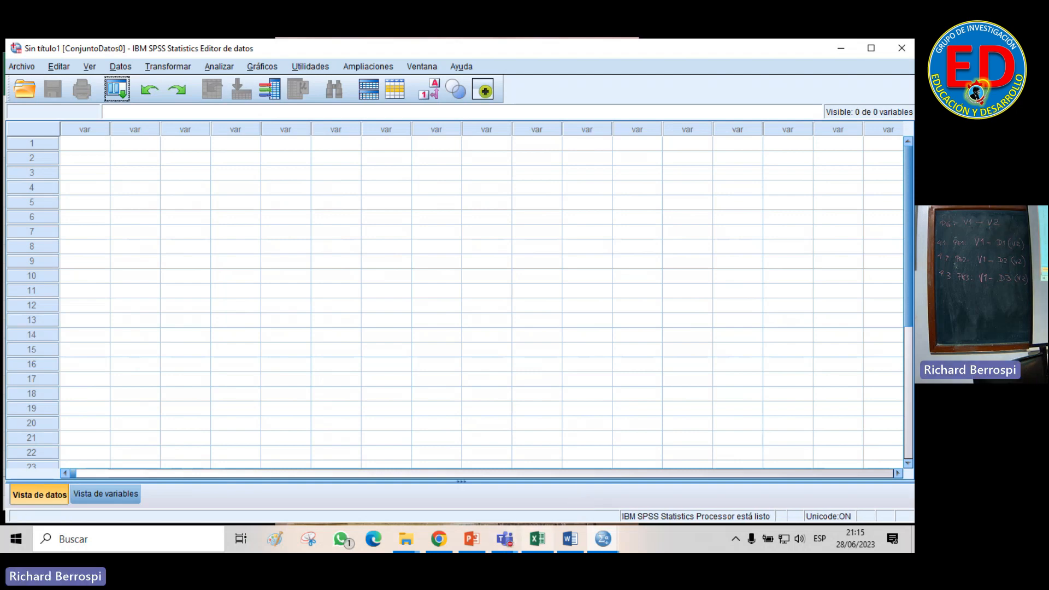
pyautogui.click(543, 548)
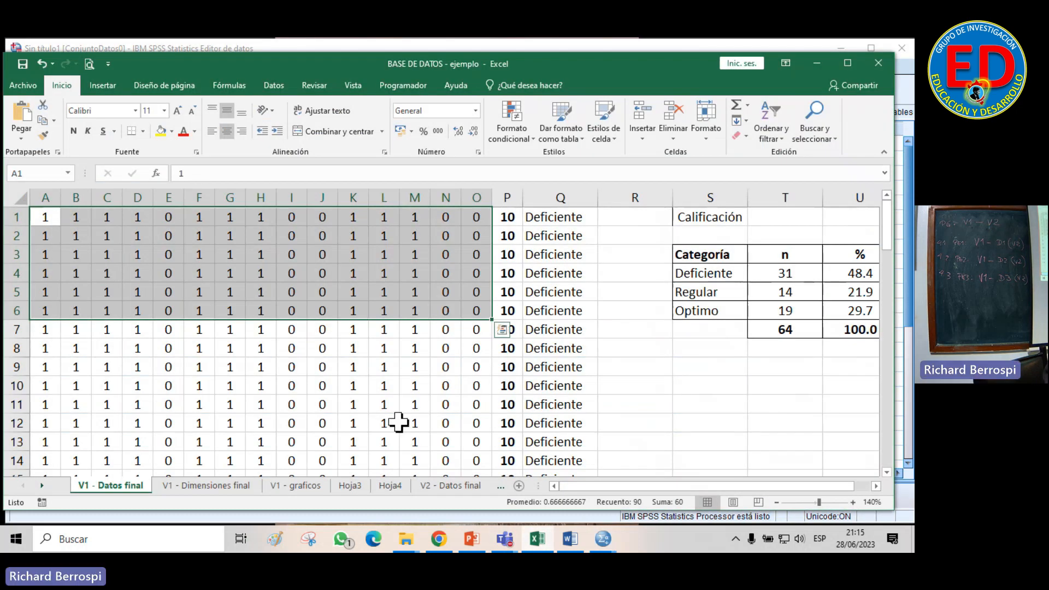
# Select all V1 item responses in A1:O64 and copy them
pyautogui.click(291, 324)
pyautogui.click(46, 218)
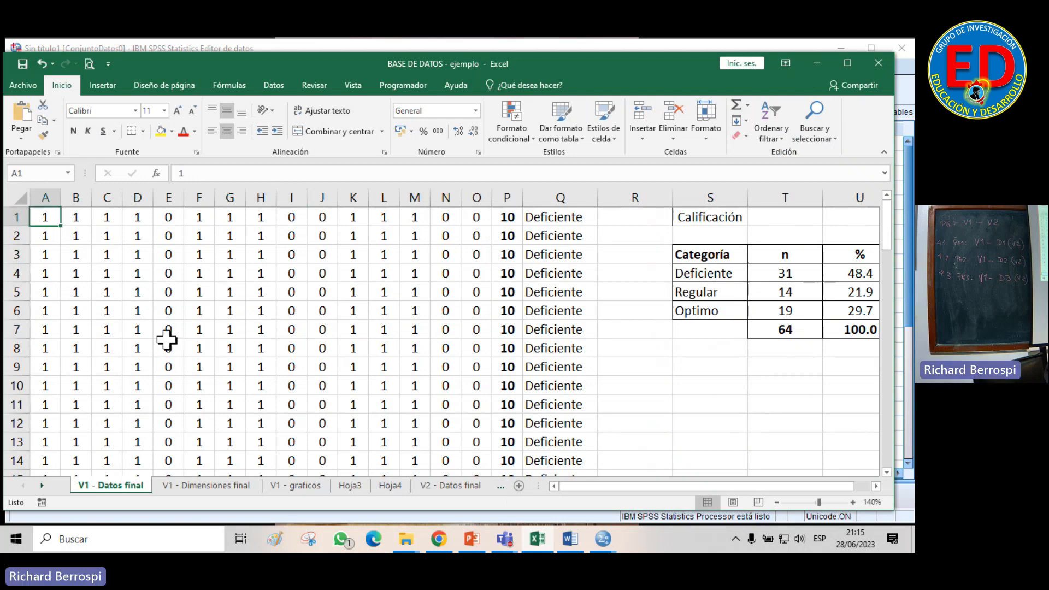
pyautogui.hotkey('shift', 'Right')
pyautogui.hotkey('shift', 'Right')
pyautogui.hotkey('shift', 'Right')
pyautogui.hotkey('shift', 'Right')
pyautogui.hotkey('shift', 'Right')
pyautogui.hotkey('shift', 'Right')
pyautogui.hotkey('shift', 'Right')
pyautogui.hotkey('shift', 'Right')
pyautogui.hotkey('shift', 'Right')
pyautogui.hotkey('shift', 'Right')
pyautogui.hotkey('shift', 'Right')
pyautogui.hotkey('shift', 'Right')
pyautogui.hotkey('shift', 'Right')
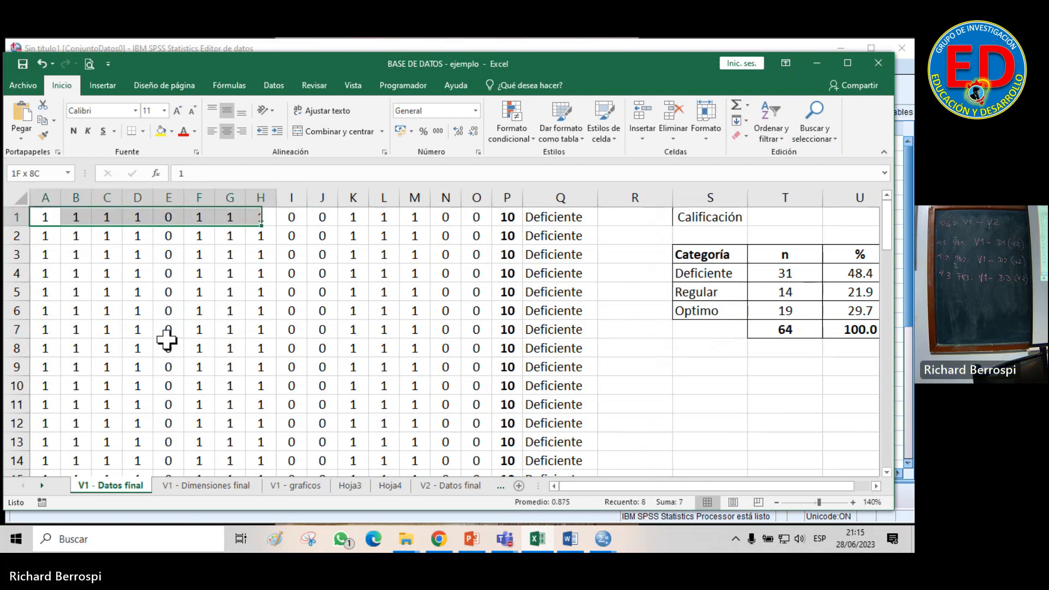
pyautogui.hotkey('shift', 'Right')
pyautogui.hotkey('shift', 'Down')
pyautogui.hotkey('shift', 'Down')
pyautogui.hotkey('shift', 'Down')
pyautogui.hotkey('shift', 'Down')
pyautogui.hotkey('shift', 'Down')
pyautogui.hotkey('shift', 'Down')
pyautogui.hotkey('shift', 'Down')
pyautogui.hotkey('shift', 'Down')
pyautogui.hotkey('shift', 'Down')
pyautogui.hotkey('shift', 'Down')
pyautogui.hotkey('shift', 'Down')
pyautogui.hotkey('shift', 'Down')
pyautogui.hotkey('shift', 'Down')
pyautogui.hotkey('shift', 'Down')
pyautogui.hotkey('shift', 'Down')
pyautogui.hotkey('shift', 'Down')
pyautogui.hotkey('shift', 'Down')
pyautogui.hotkey('shift', 'Down')
pyautogui.hotkey('shift', 'Down')
pyautogui.hotkey('shift', 'Down')
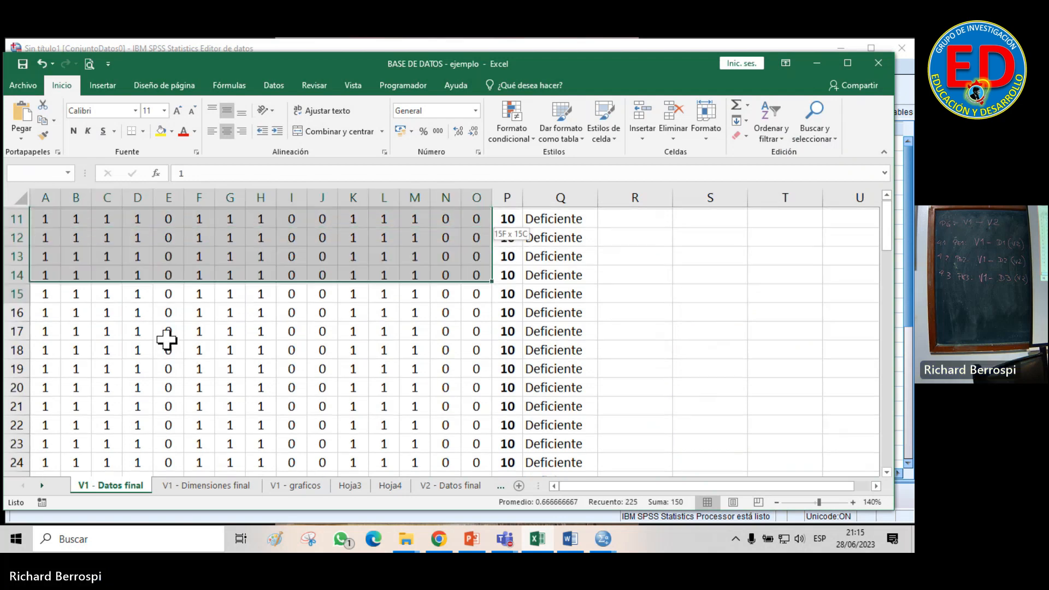
pyautogui.hotkey('shift', 'Down')
pyautogui.hotkey('shift', 'Down')
pyautogui.hotkey('shift', 'Down')
pyautogui.hotkey('shift', 'Down')
pyautogui.hotkey('shift', 'Down')
pyautogui.hotkey('shift', 'Down')
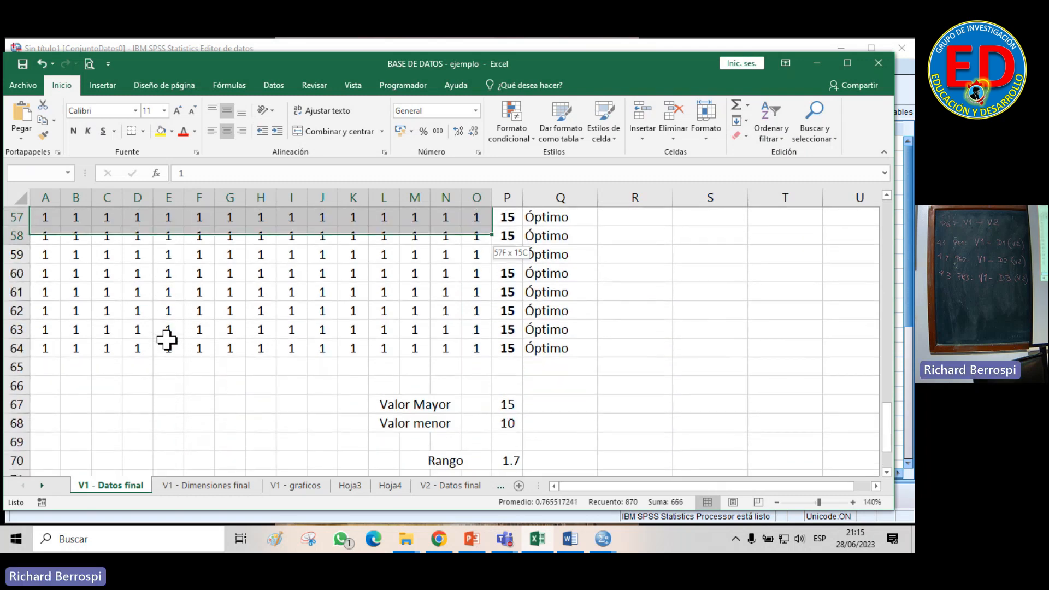
pyautogui.hotkey('shift', 'Down')
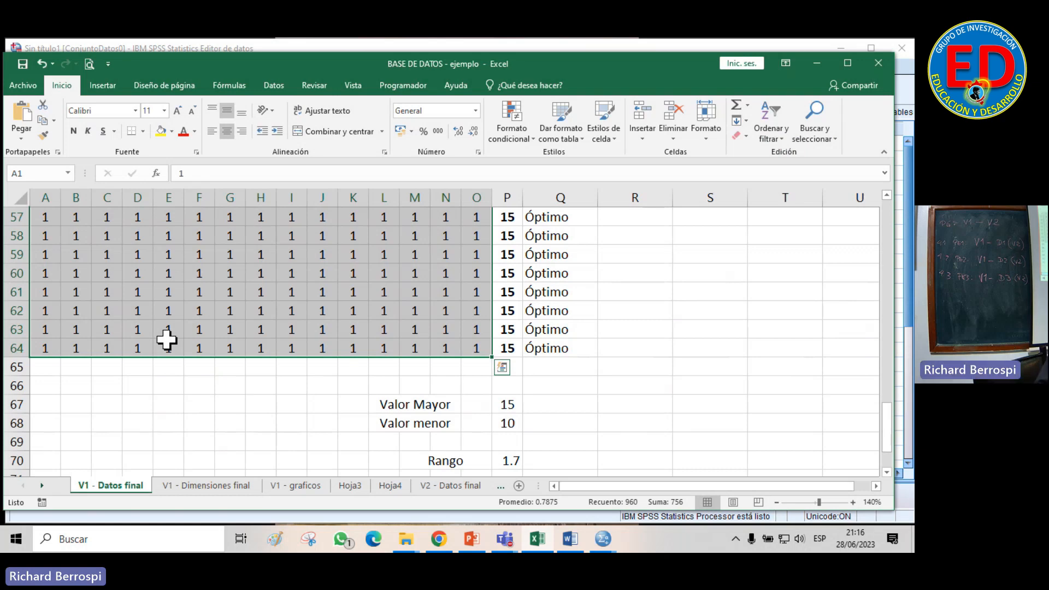
pyautogui.hotkey('ctrl', 'c')
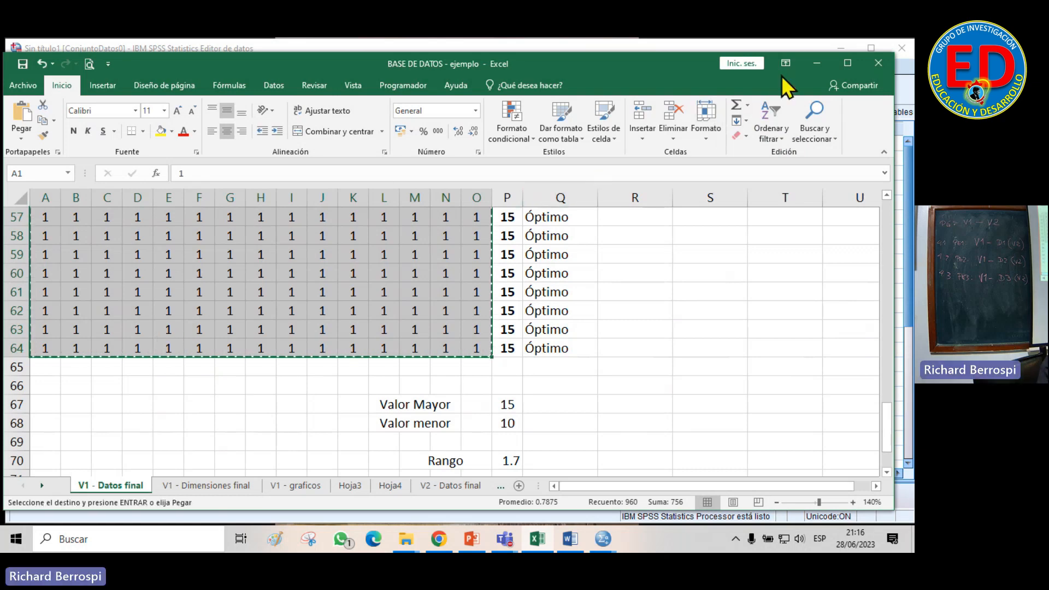
# Switch to the SPSS Statistics Data Editor and paste the copied V1 item responses starting at the first cell of the empty grid
pyautogui.click(815, 62)
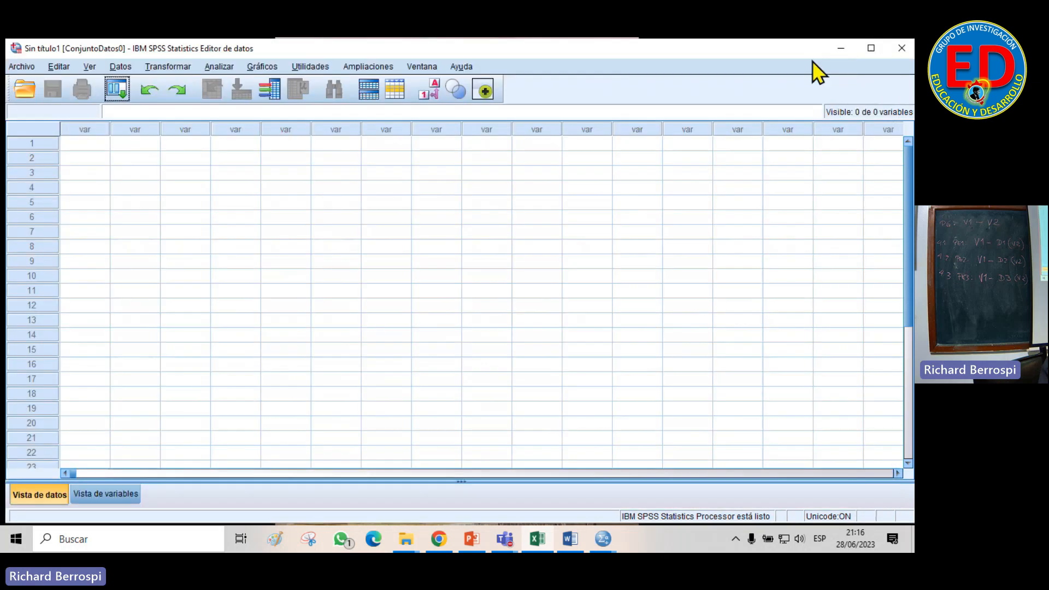
pyautogui.click(84, 147)
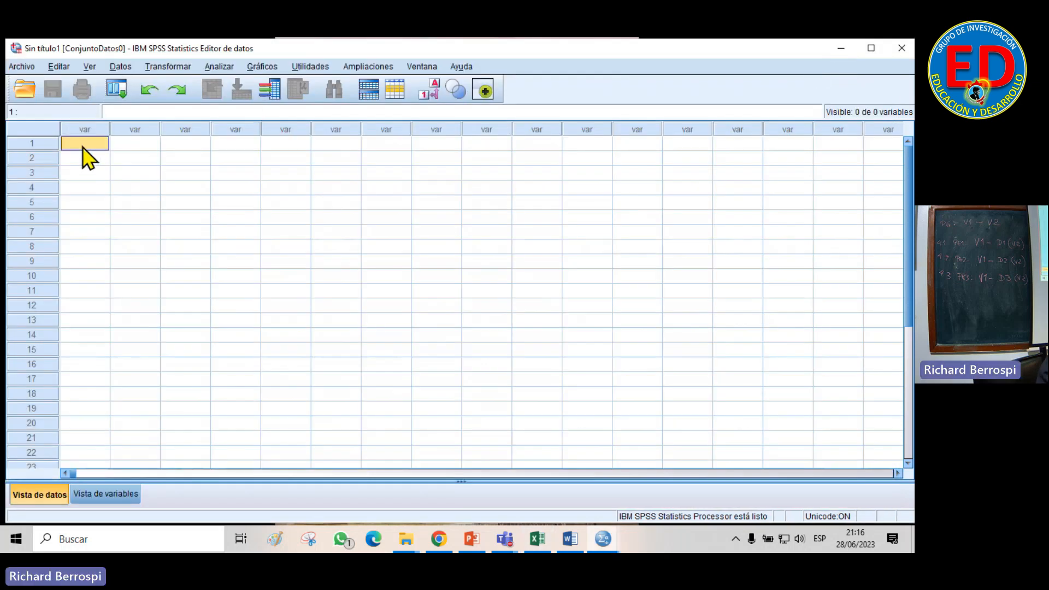
pyautogui.hotkey('ctrl', 'v')
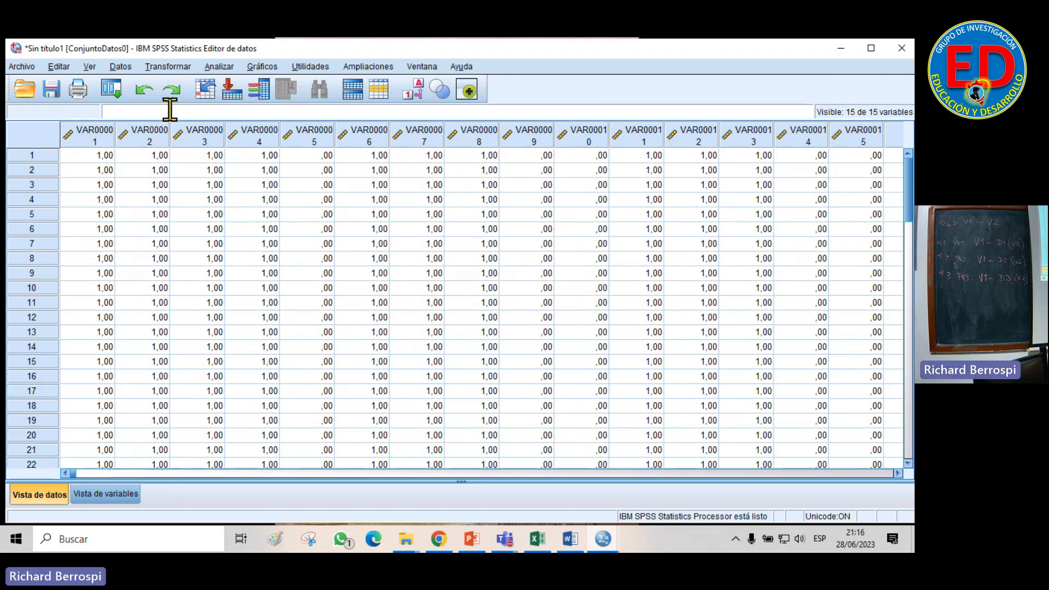
# Run a reliability analysis with the Alfa model on all V1 items, VAR00001 through VAR00015, and view the Cronbach's alpha output
pyautogui.click(229, 66)
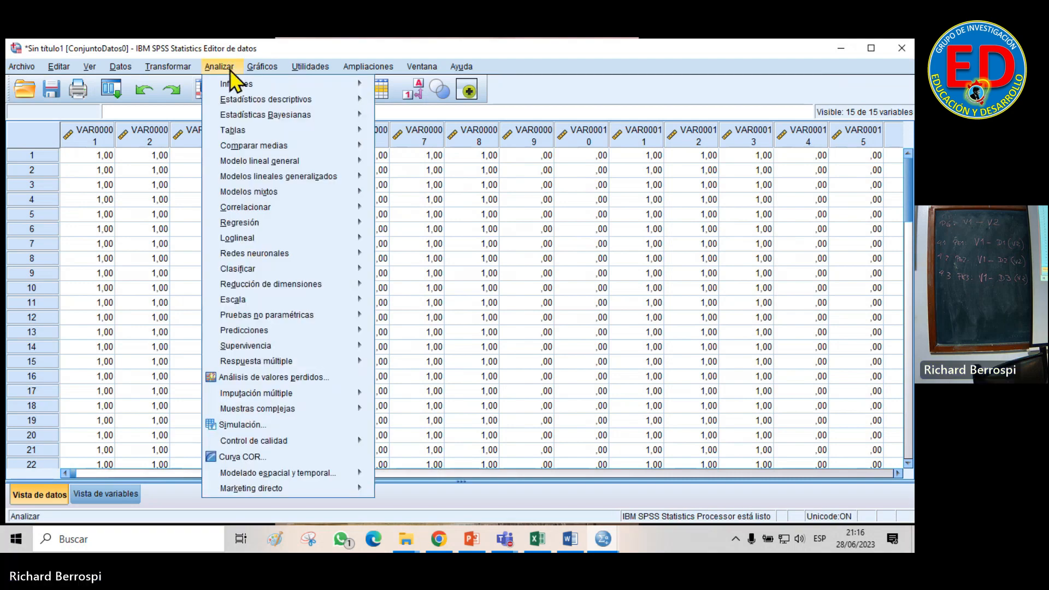
pyautogui.moveTo(253, 221)
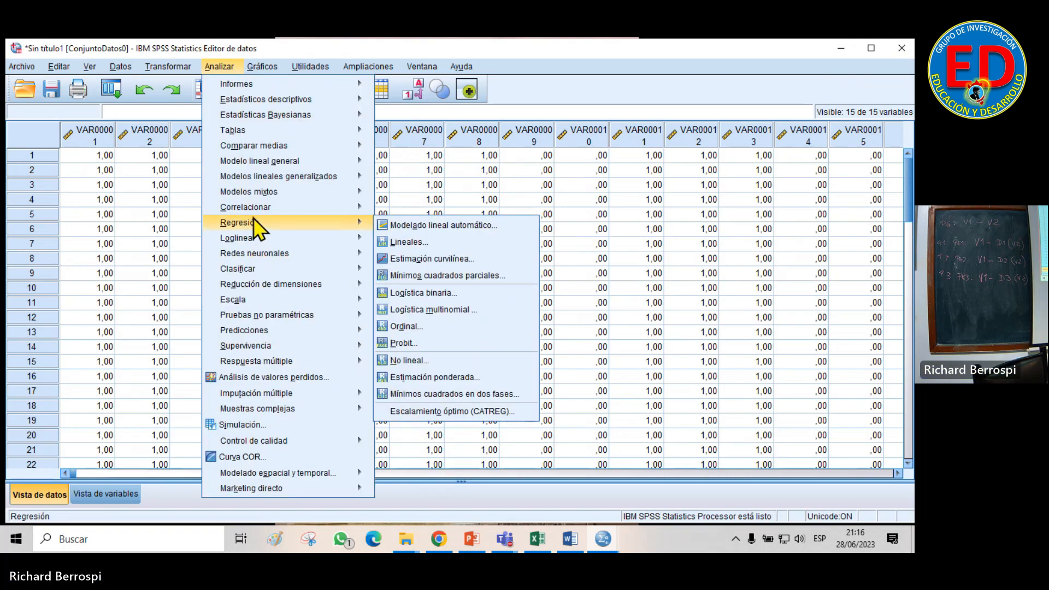
pyautogui.moveTo(276, 299)
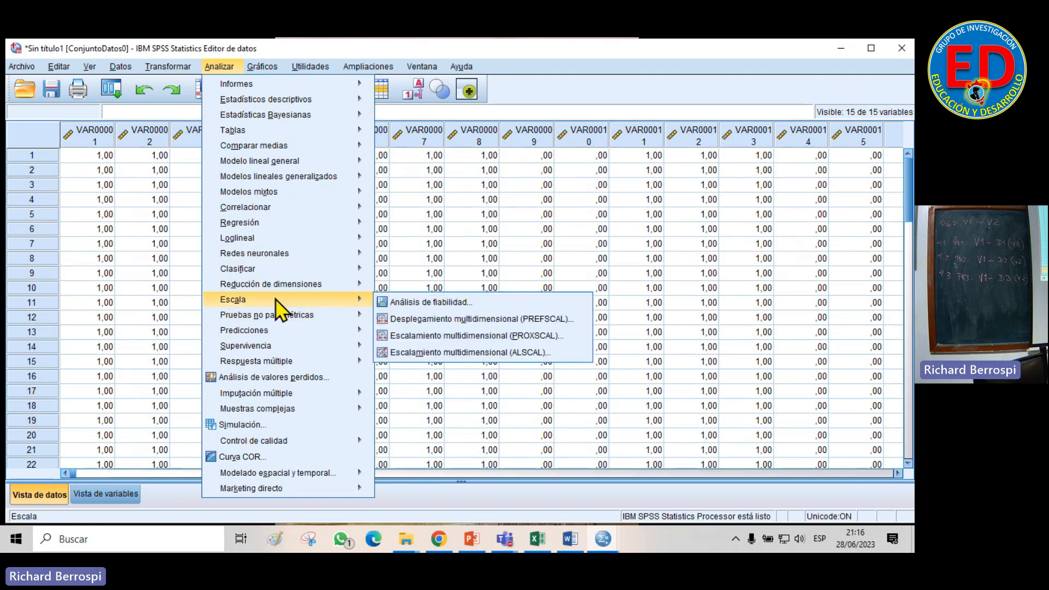
pyautogui.click(422, 302)
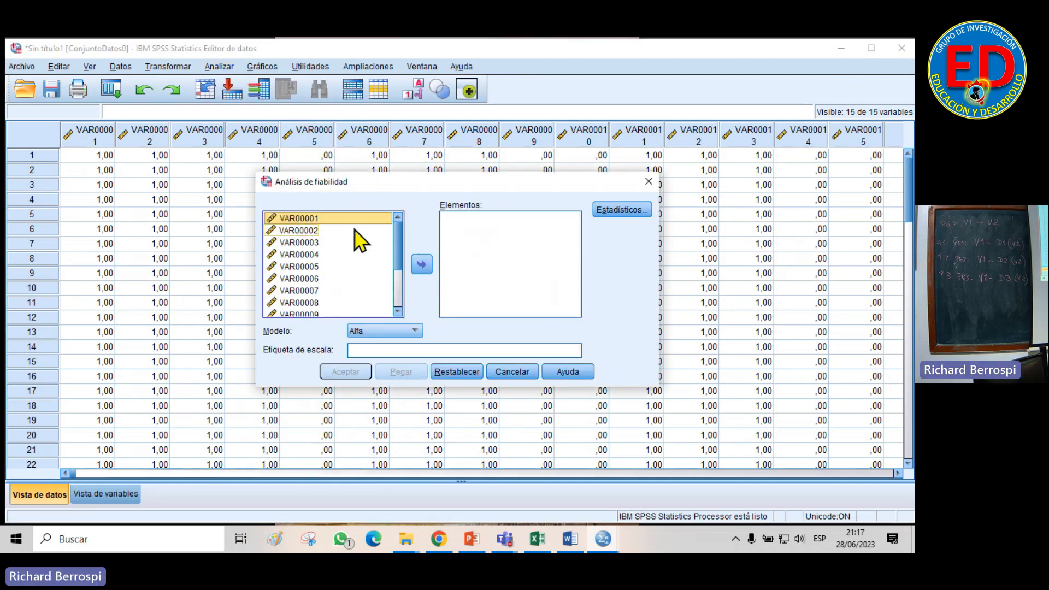
pyautogui.hotkey('shift', 'Down')
pyautogui.hotkey('shift', 'Down')
pyautogui.hotkey('shift', 'Down')
pyautogui.hotkey('shift', 'Down')
pyautogui.hotkey('shift', 'Down')
pyautogui.hotkey('shift', 'Down')
pyautogui.hotkey('shift', 'Down')
pyautogui.hotkey('shift', 'Down')
pyautogui.hotkey('shift', 'Down')
pyautogui.hotkey('shift', 'Down')
pyautogui.hotkey('shift', 'Down')
pyautogui.hotkey('shift', 'Down')
pyautogui.hotkey('shift', 'Down')
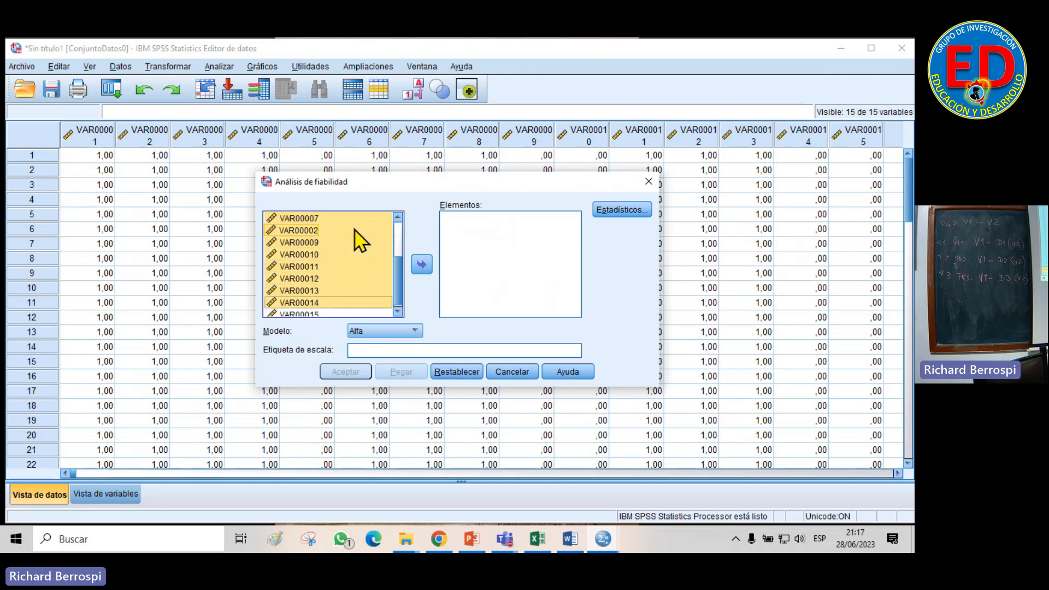
pyautogui.hotkey('shift', 'Down')
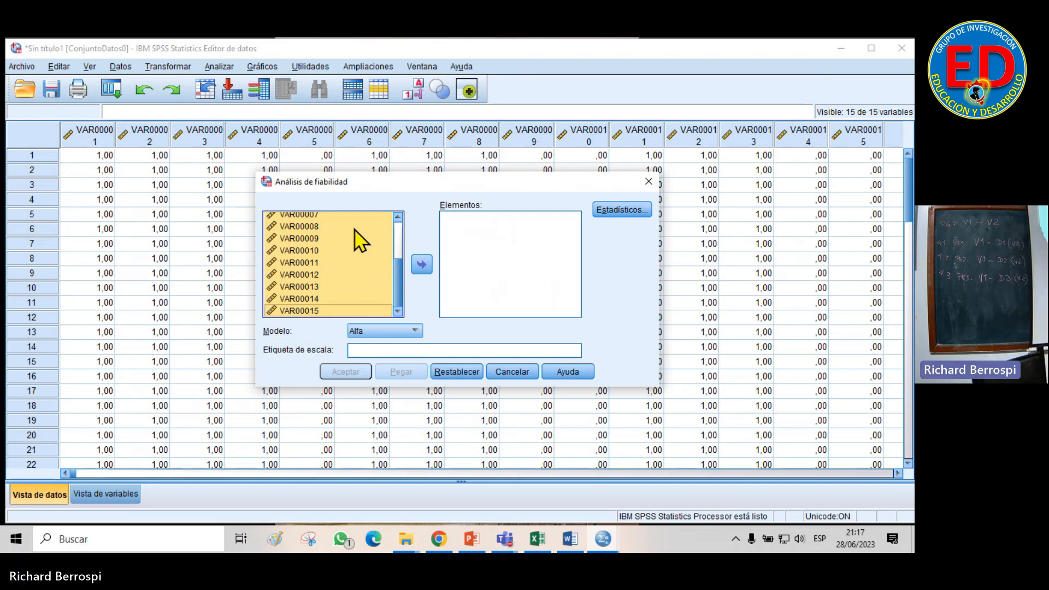
pyautogui.click(420, 265)
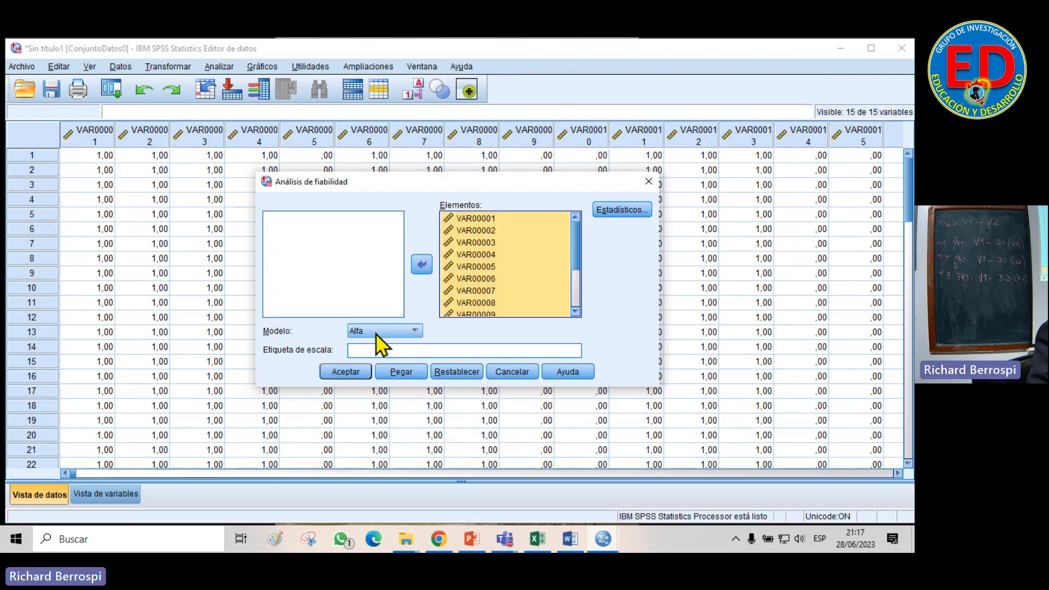
pyautogui.click(356, 377)
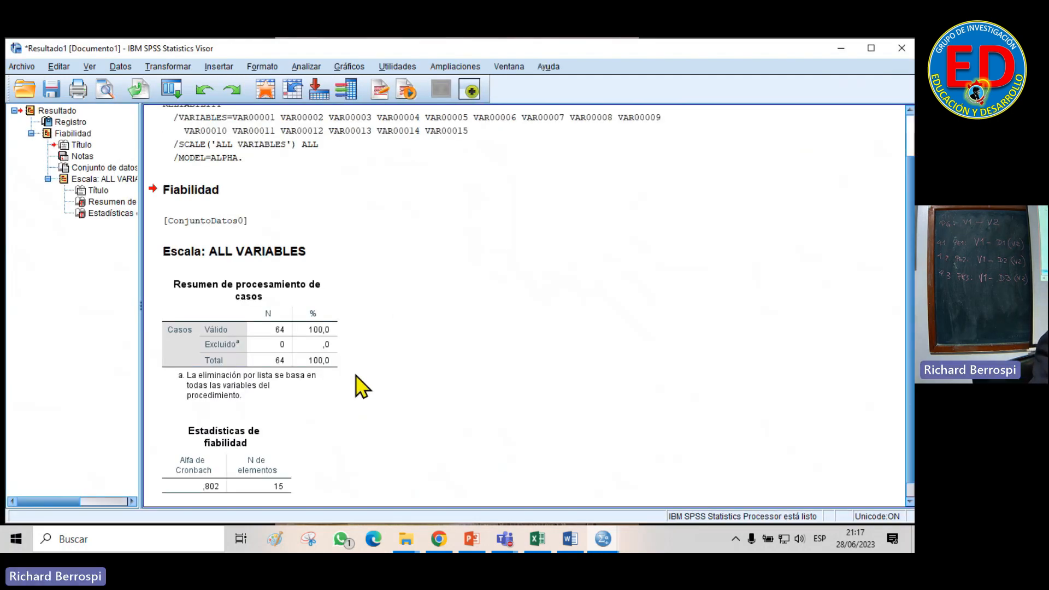
pyautogui.scroll(-1, 357, 386)
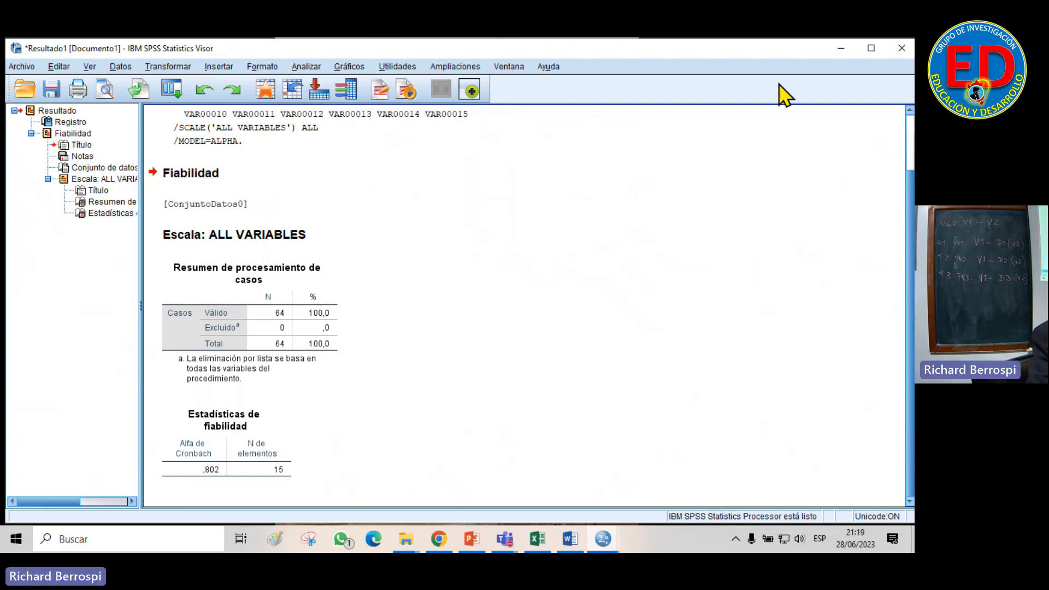
# Return to the SPSS Data Editor and delete all fifteen V1 variables, VAR00001 through VAR00015, from the data grid
pyautogui.click(841, 48)
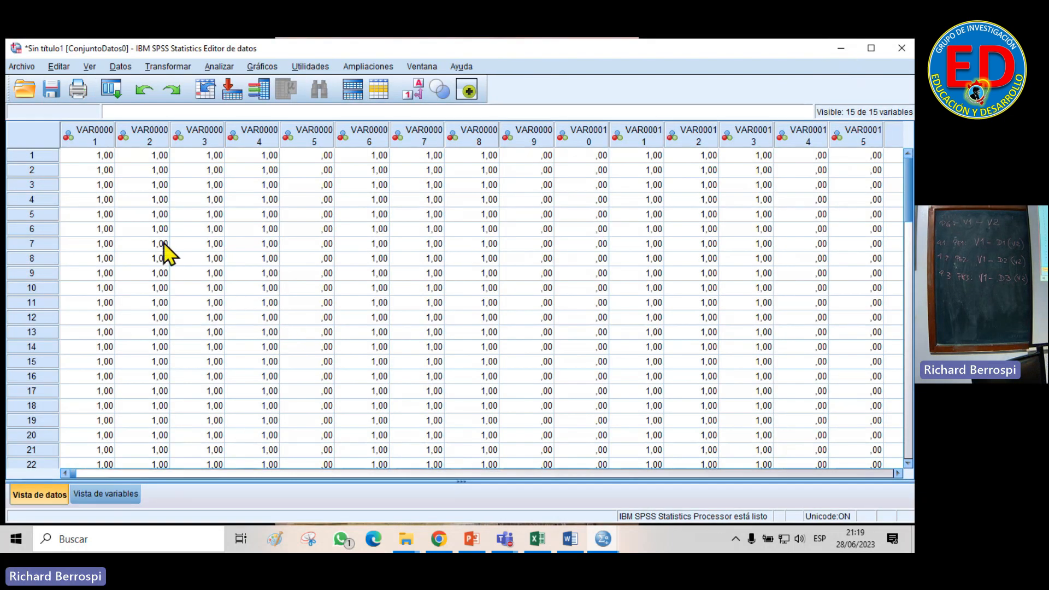
pyautogui.click(104, 141)
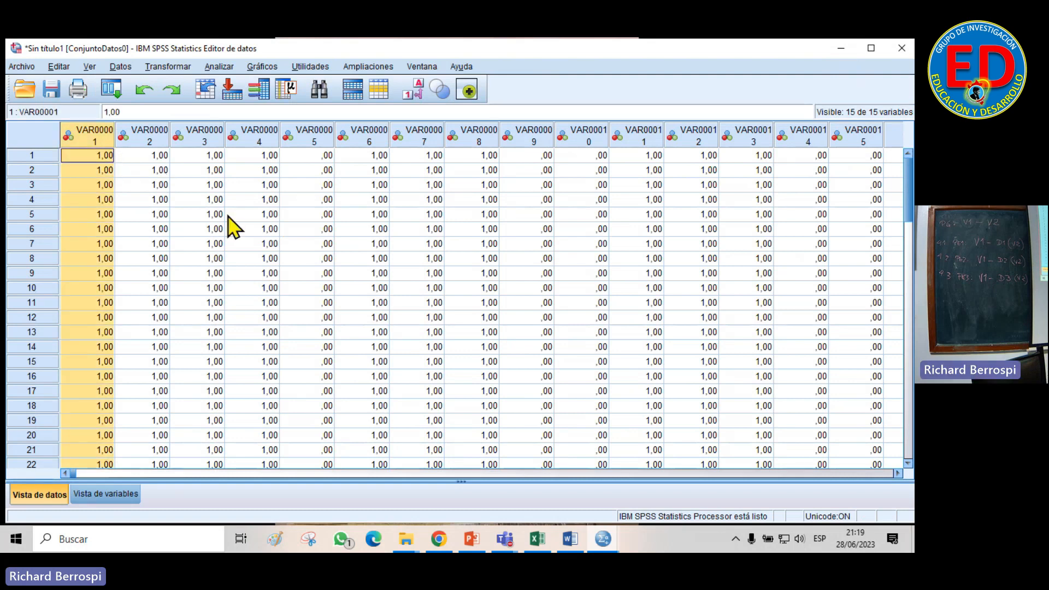
pyautogui.hotkey('shift', 'Right')
pyautogui.hotkey('shift', 'Right')
pyautogui.hotkey('shift', 'Right')
pyautogui.hotkey('shift', 'Right')
pyautogui.hotkey('shift', 'Right')
pyautogui.hotkey('shift', 'Right')
pyautogui.hotkey('shift', 'Right')
pyautogui.hotkey('shift', 'Right')
pyautogui.hotkey('shift', 'Right')
pyautogui.hotkey('shift', 'Right')
pyautogui.hotkey('shift', 'Right')
pyautogui.hotkey('shift', 'Right')
pyautogui.hotkey('shift', 'Right')
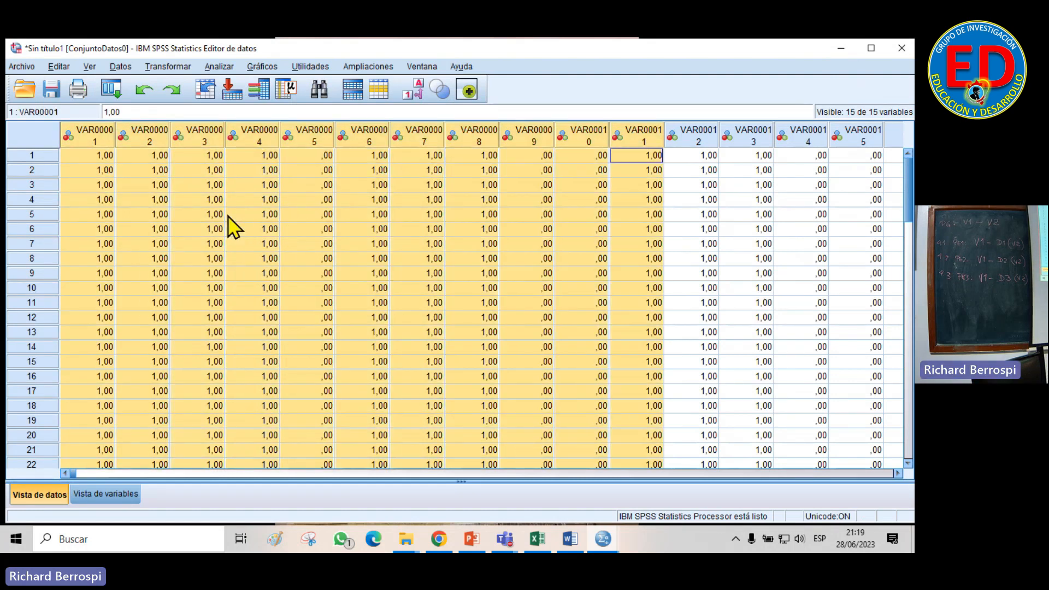
pyautogui.hotkey('shift', 'Right')
pyautogui.press('Delete')
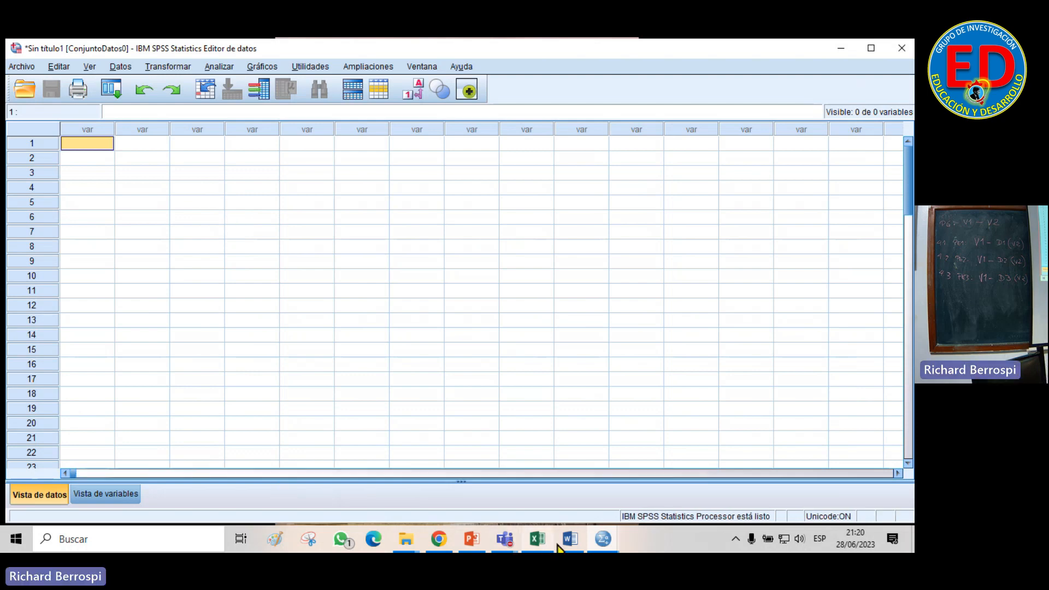
# Switch to the Excel workbook, deselect the V1 data range, and open the V2 - Datos final sheet
pyautogui.click(541, 540)
pyautogui.scroll(19, 461, 413)
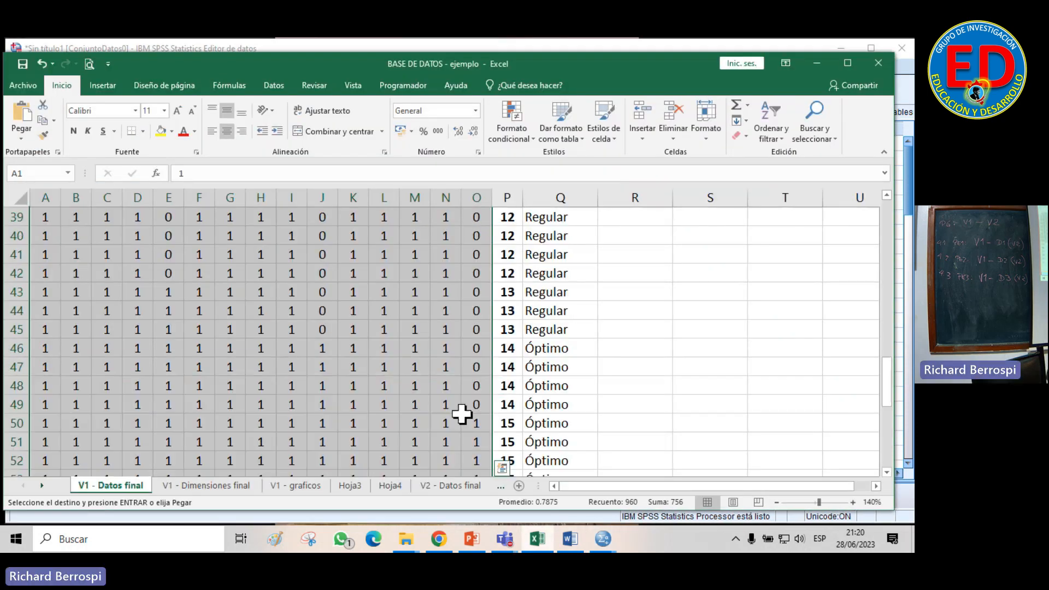
pyautogui.click(418, 349)
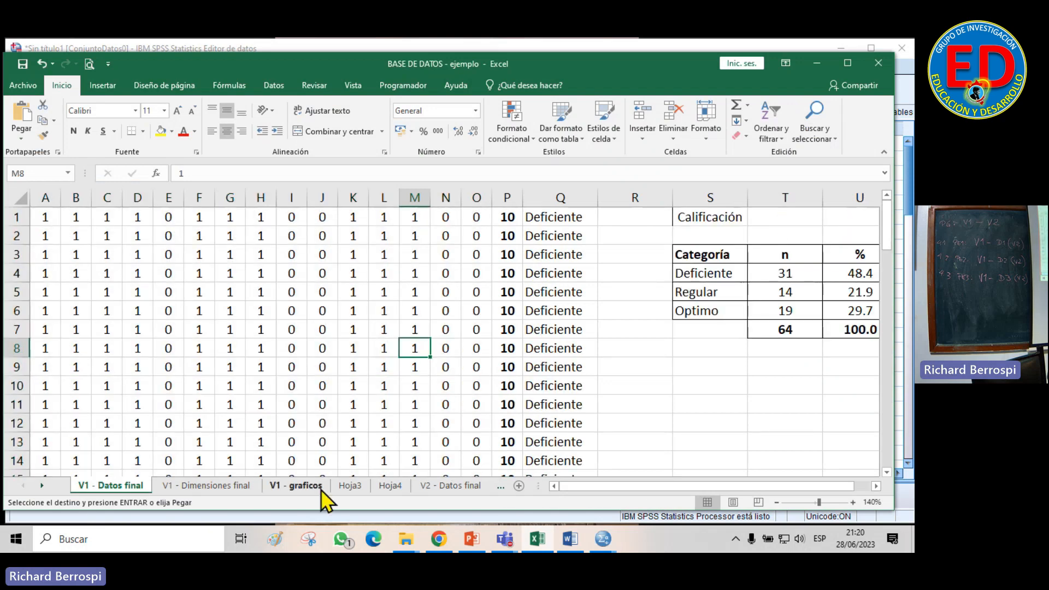
pyautogui.click(450, 487)
# Copy all V2 item responses in A1:K64 and paste them into the empty SPSS Data Editor grid from the first cell
pyautogui.click(39, 213)
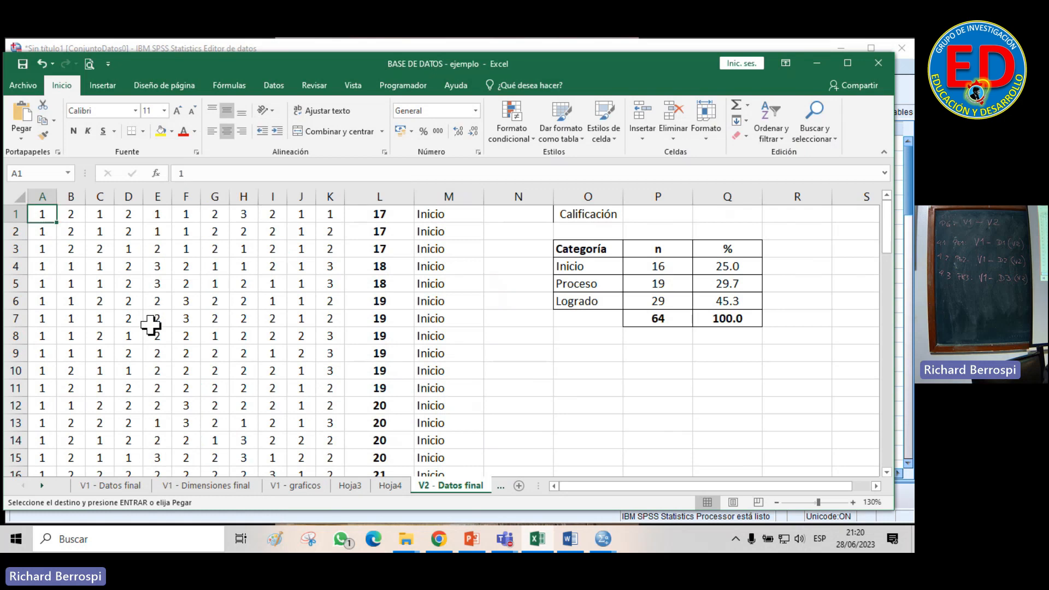
pyautogui.hotkey('shift', 'Right')
pyautogui.hotkey('shift', 'Right')
pyautogui.hotkey('shift', 'Right')
pyautogui.hotkey('shift', 'Right')
pyautogui.hotkey('shift', 'Right')
pyautogui.hotkey('shift', 'Right')
pyautogui.hotkey('shift', 'Right')
pyautogui.hotkey('shift', 'Right')
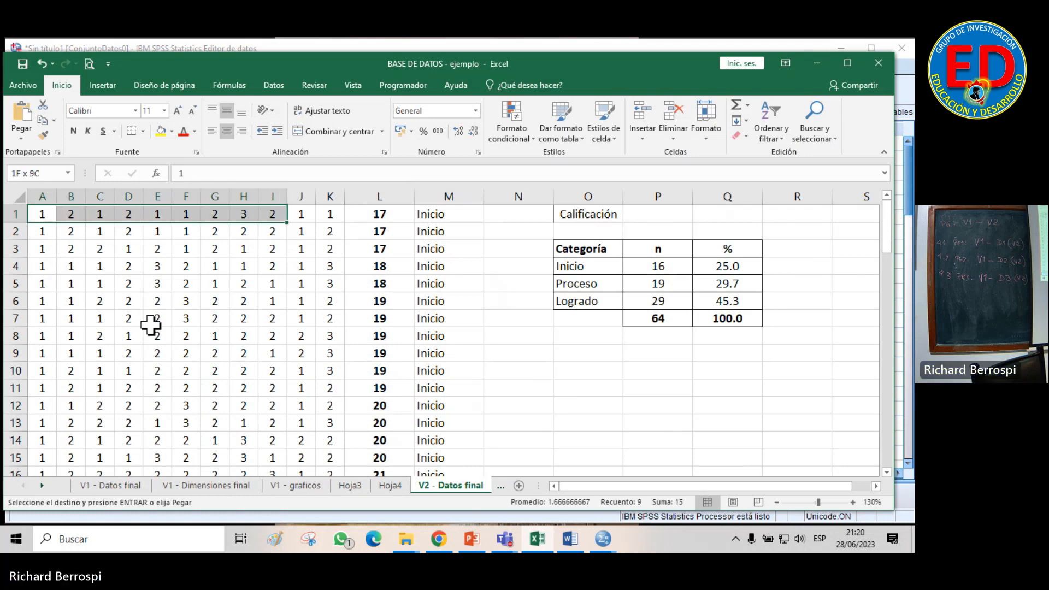
pyautogui.hotkey('shift', 'Right')
pyautogui.hotkey('shift', 'Right')
pyautogui.hotkey('ctrl', 'shift', 'Down')
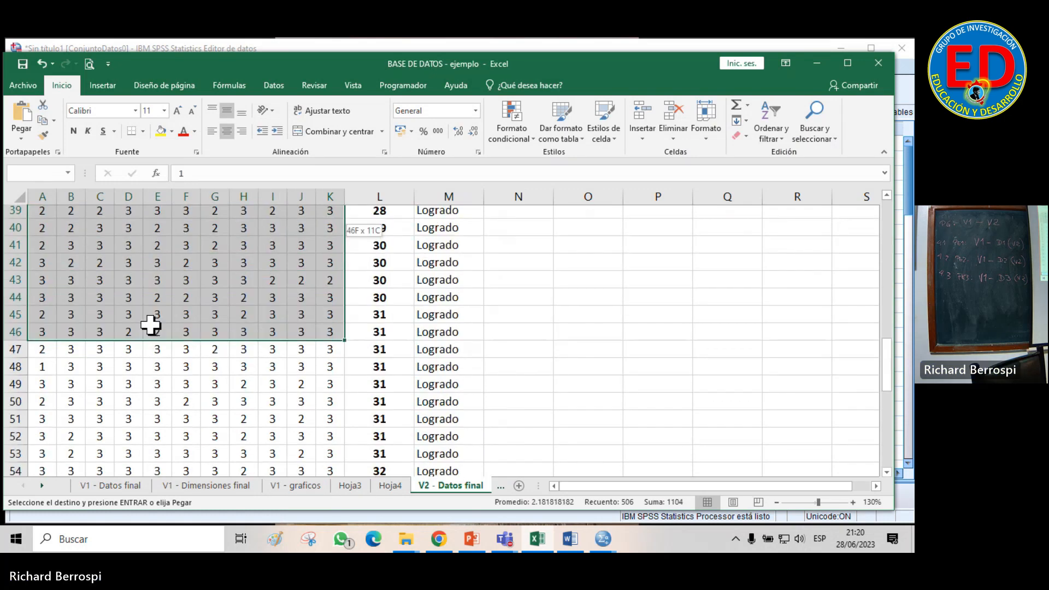
pyautogui.scroll(2, 150, 325)
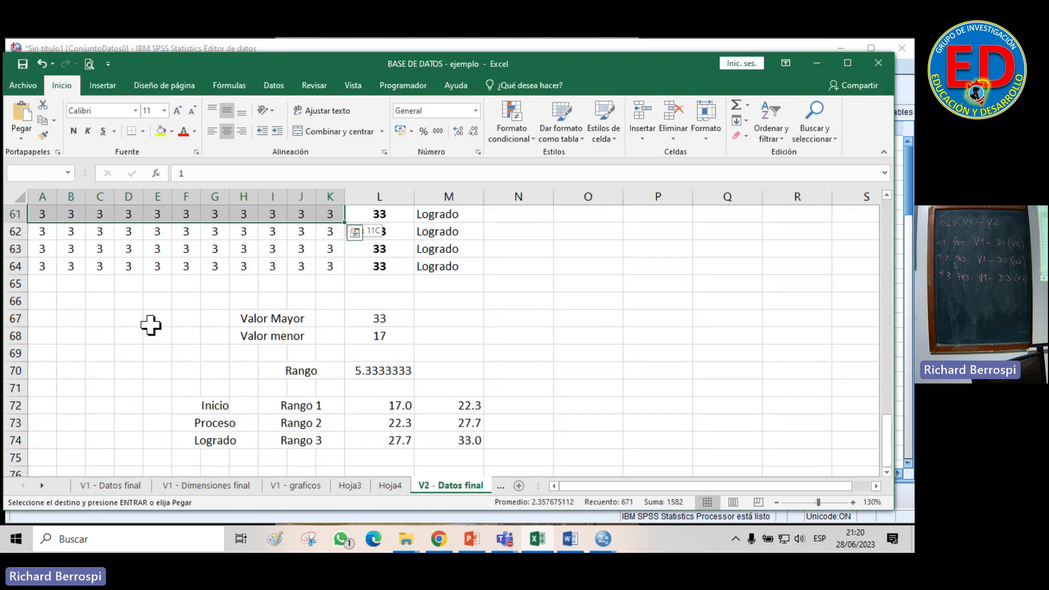
pyautogui.hotkey('shift', 'Down')
pyautogui.hotkey('shift', 'Down')
pyautogui.hotkey('shift', 'Down')
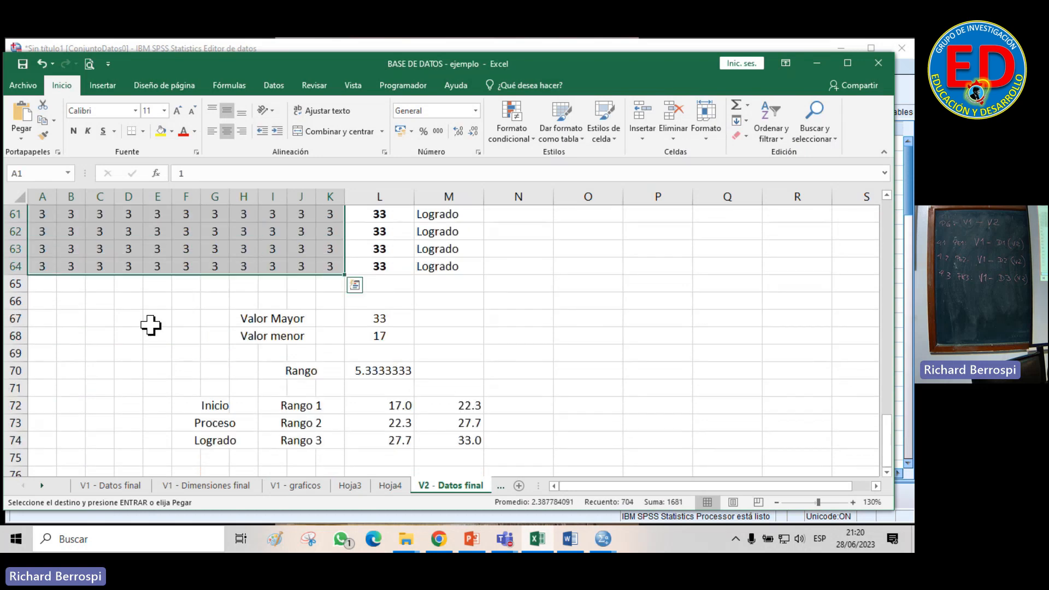
pyautogui.hotkey('ctrl', 'c')
pyautogui.click(817, 64)
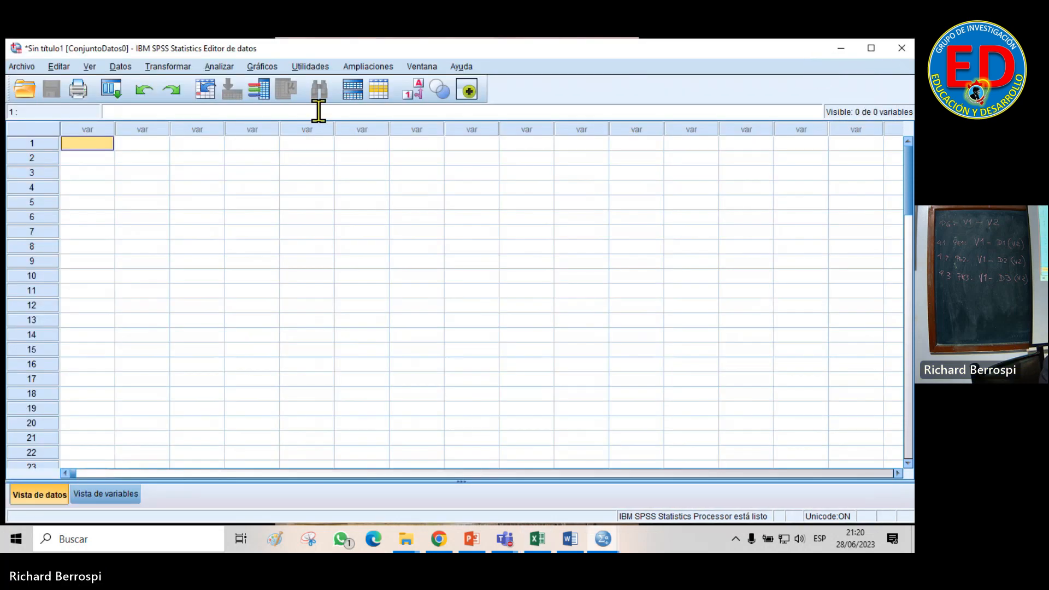
pyautogui.hotkey('ctrl', 'v')
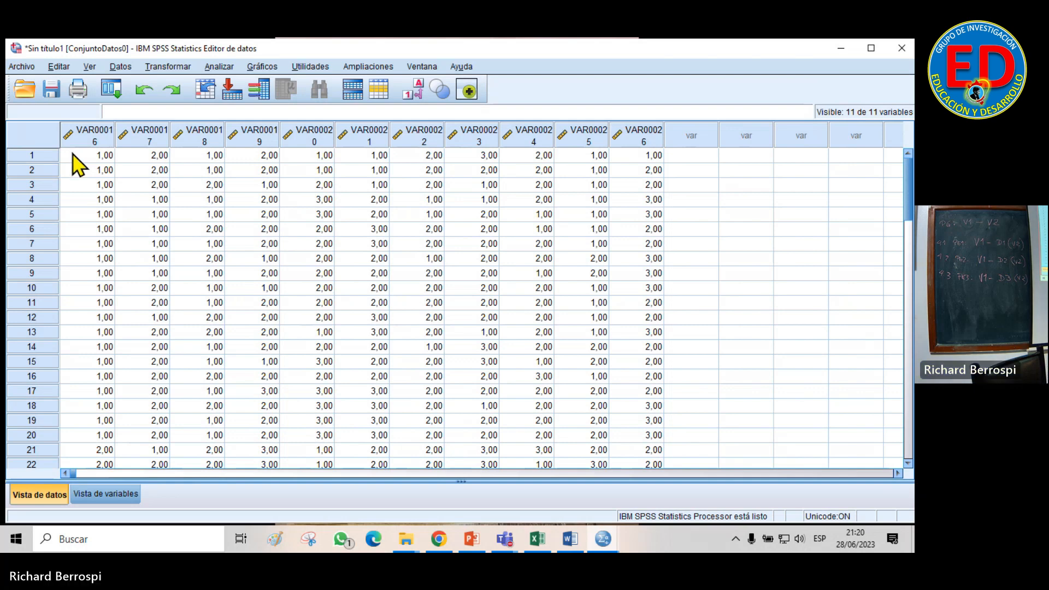
# Run a reliability analysis with the Alfa model on all V2 items, VAR00016 through VAR00026, and view the Cronbach's alpha output
pyautogui.click(230, 67)
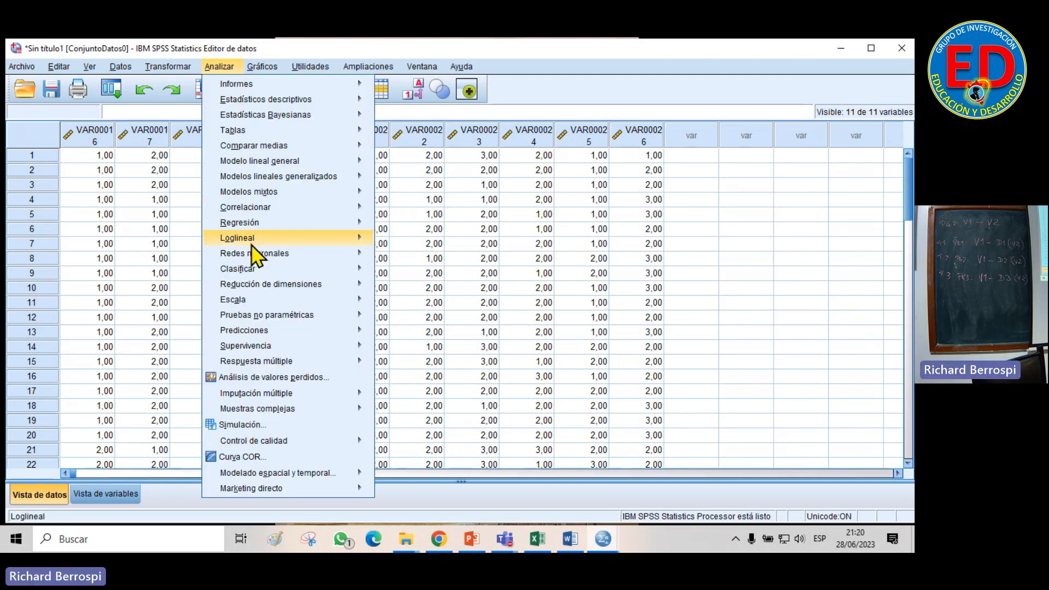
pyautogui.moveTo(252, 300)
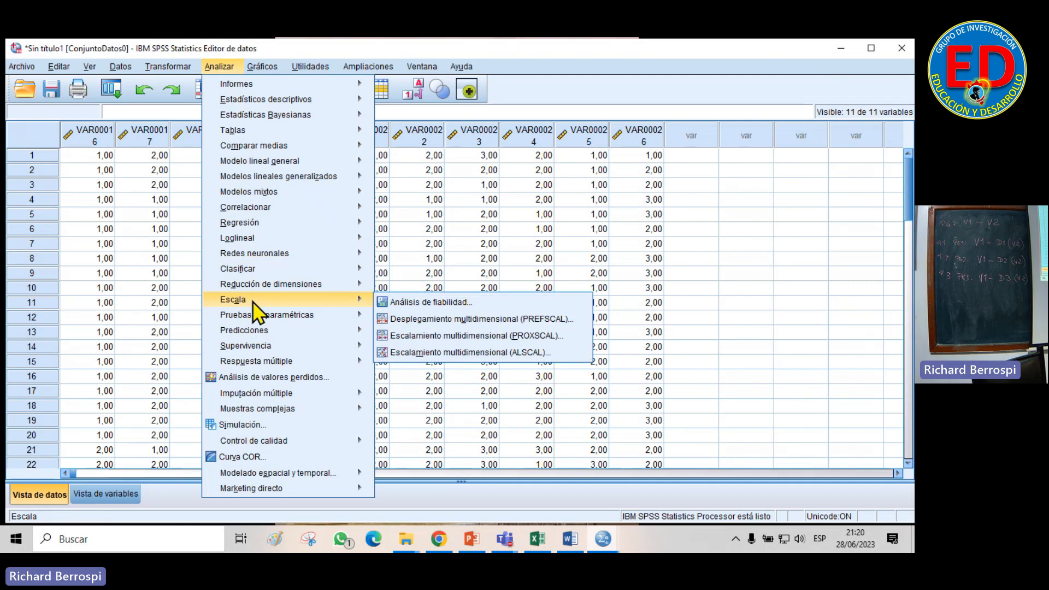
pyautogui.click(419, 300)
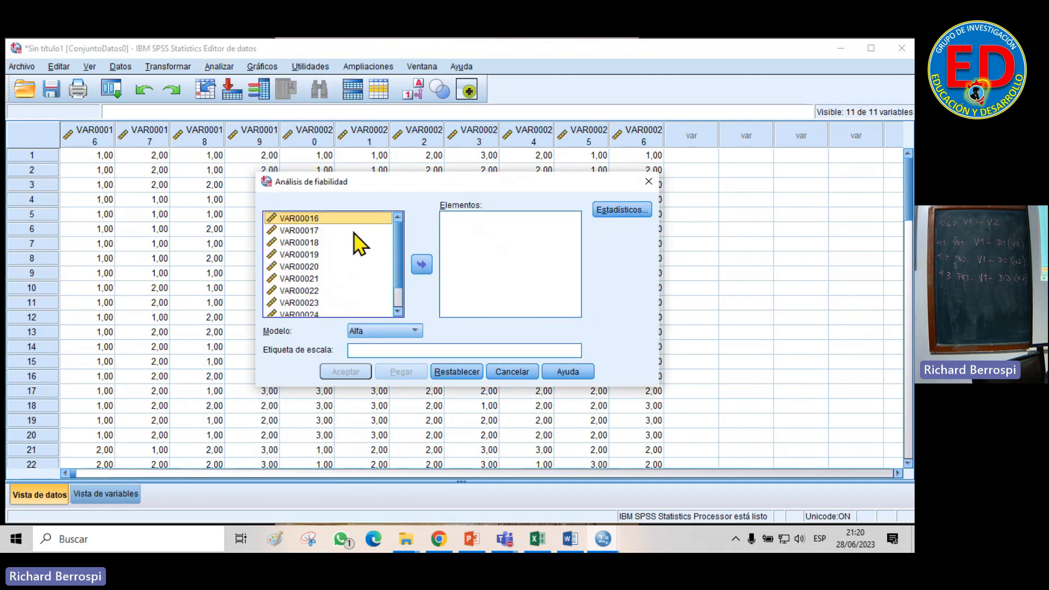
pyautogui.hotkey('shift', 'Down')
pyautogui.hotkey('shift', 'Down')
pyautogui.hotkey('shift', 'Down')
pyautogui.hotkey('shift', 'Down')
pyautogui.hotkey('shift', 'Down')
pyautogui.hotkey('shift', 'Down')
pyautogui.hotkey('shift', 'Down')
pyautogui.hotkey('shift', 'Down')
pyautogui.hotkey('shift', 'Down')
pyautogui.hotkey('shift', 'Down')
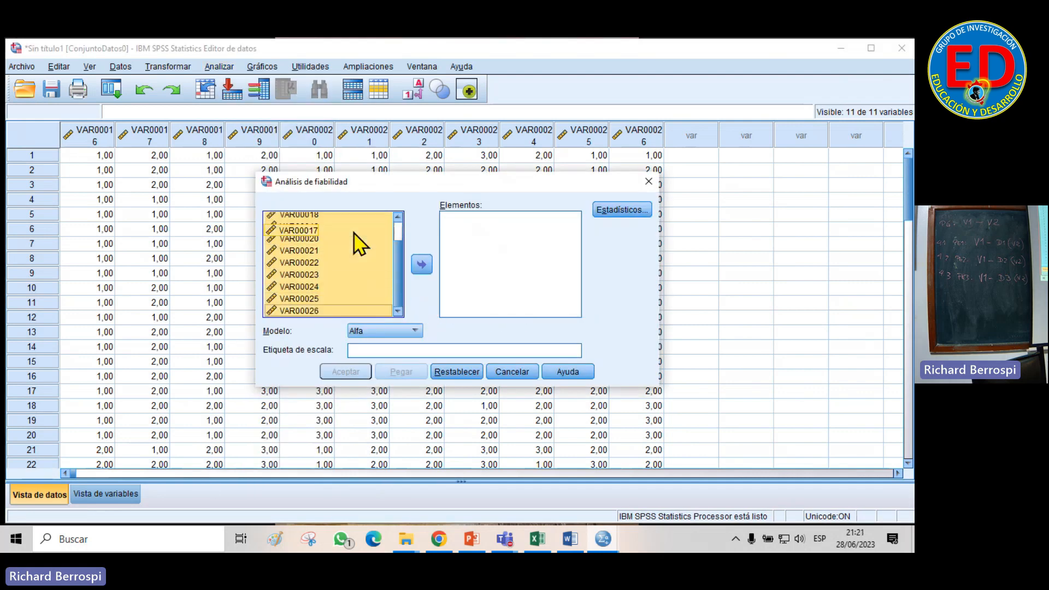
pyautogui.click(421, 265)
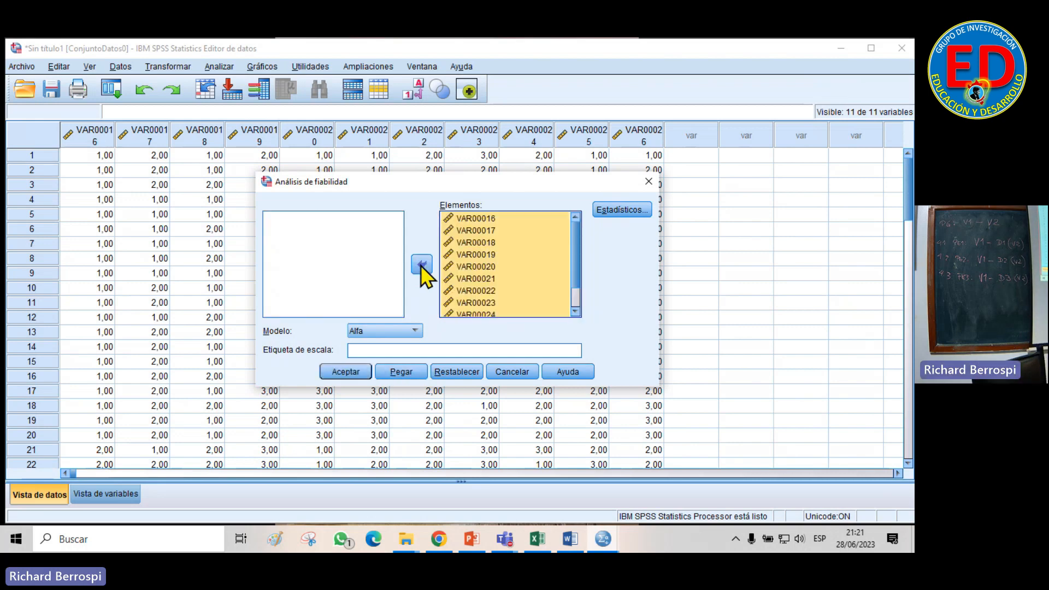
pyautogui.click(346, 372)
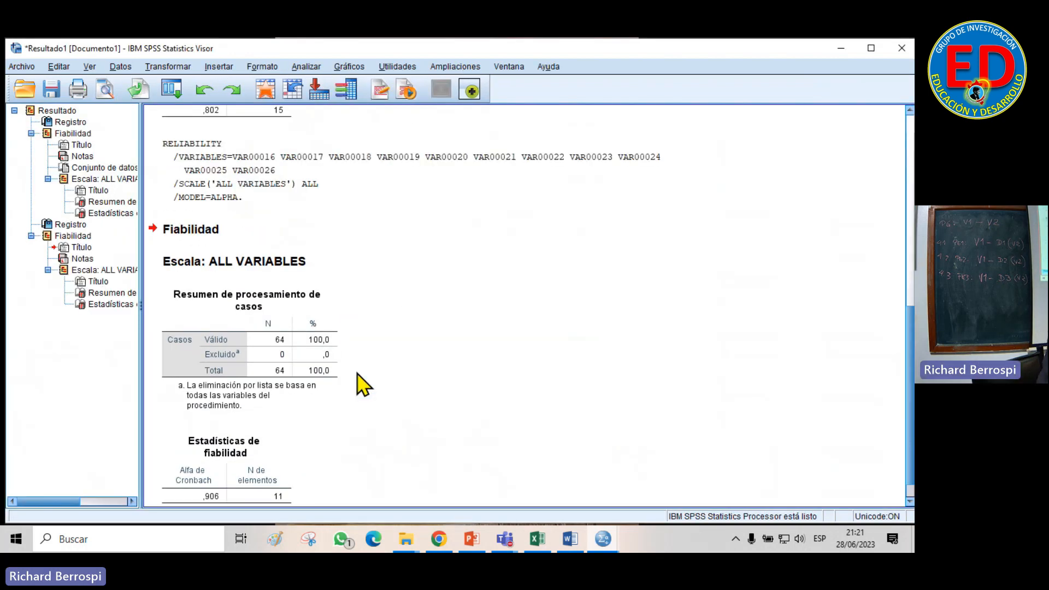
pyautogui.scroll(-1, 516, 361)
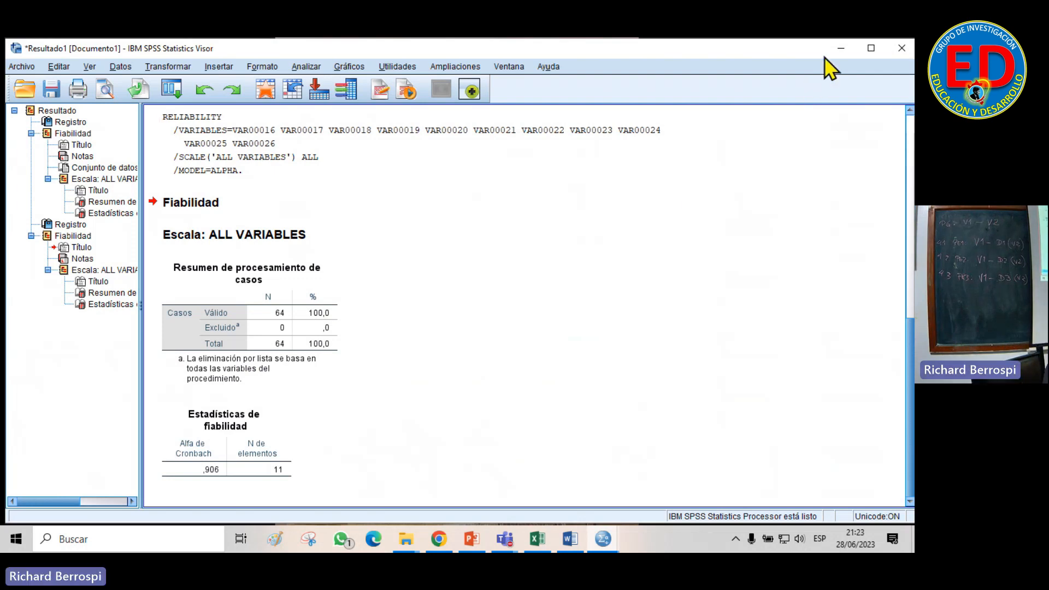
# Return to the SPSS Data Editor and delete all eleven V2 variables, VAR00016 through VAR00026, from the data grid
pyautogui.click(836, 47)
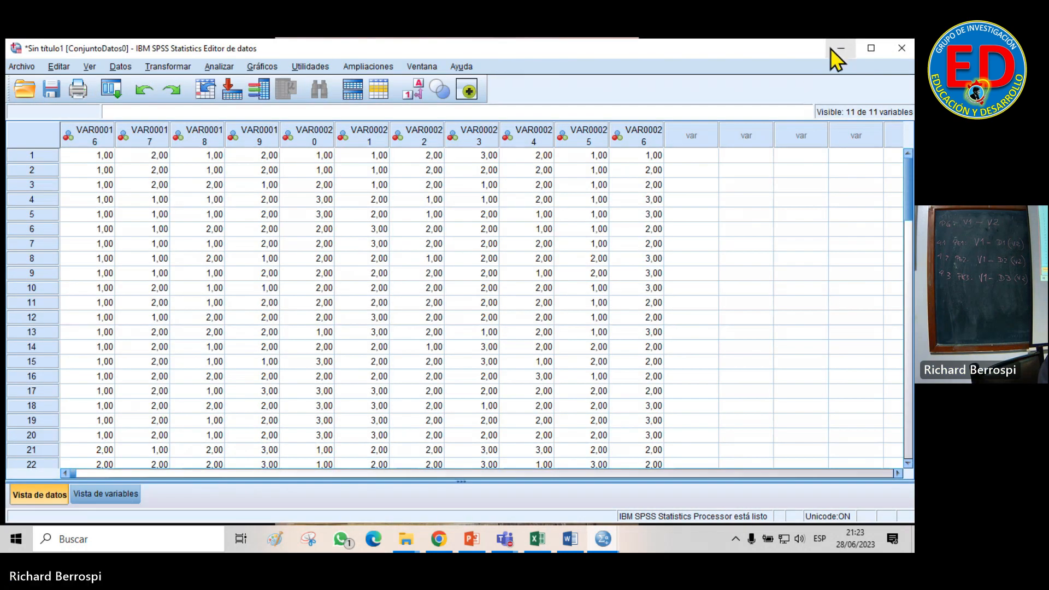
pyautogui.click(90, 138)
pyautogui.hotkey('shift', 'Right')
pyautogui.hotkey('shift', 'Right')
pyautogui.hotkey('shift', 'Right')
pyautogui.hotkey('shift', 'Right')
pyautogui.hotkey('shift', 'Right')
pyautogui.hotkey('shift', 'Right')
pyautogui.hotkey('shift', 'Right')
pyautogui.hotkey('shift', 'Right')
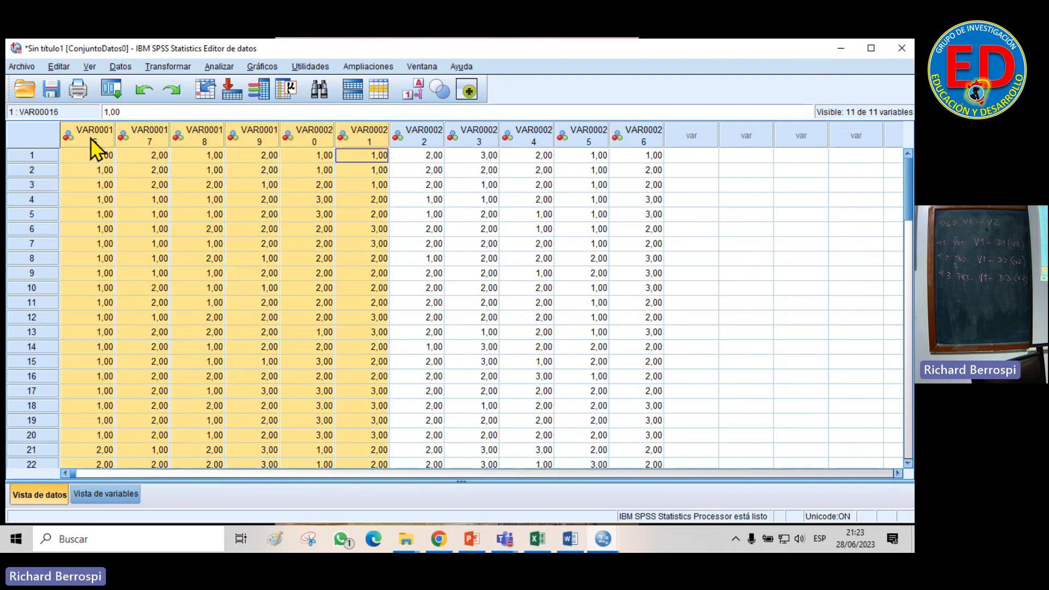
pyautogui.hotkey('shift', 'Right')
pyautogui.hotkey('shift', 'Right')
pyautogui.press('Delete')
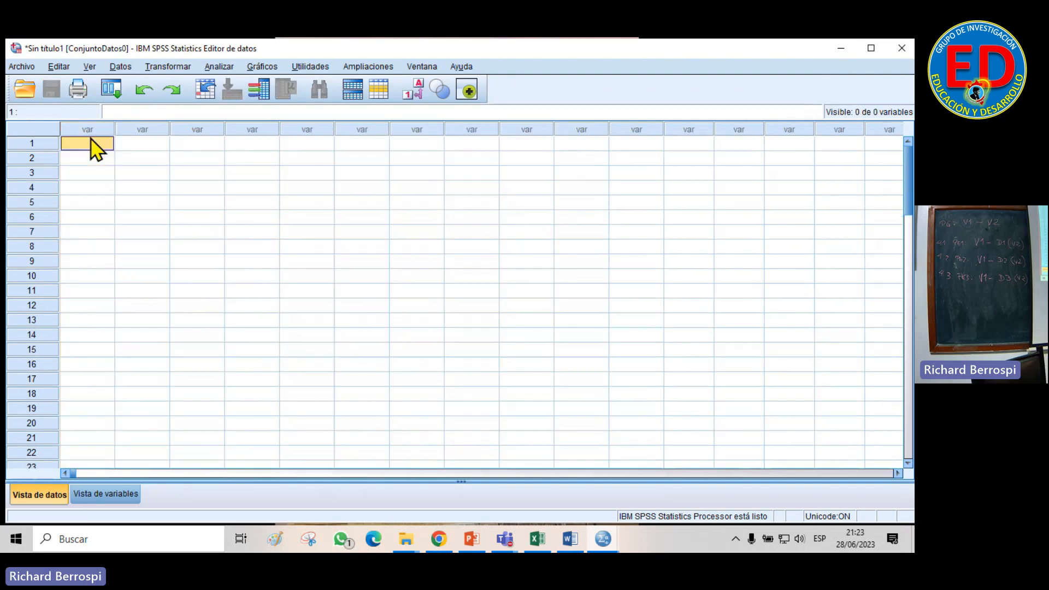
# Switch to the Excel workbook, clear the V2 copy selection, and open the Ambas Var sheet
pyautogui.click(535, 541)
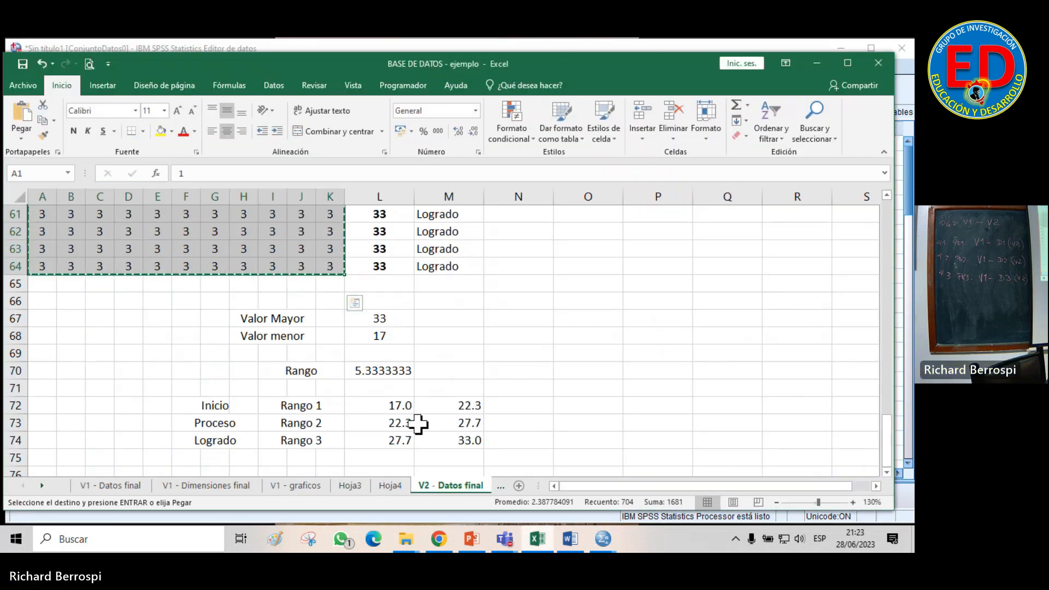
pyautogui.scroll(20, 418, 424)
pyautogui.hotkey('ctrl', 'Home')
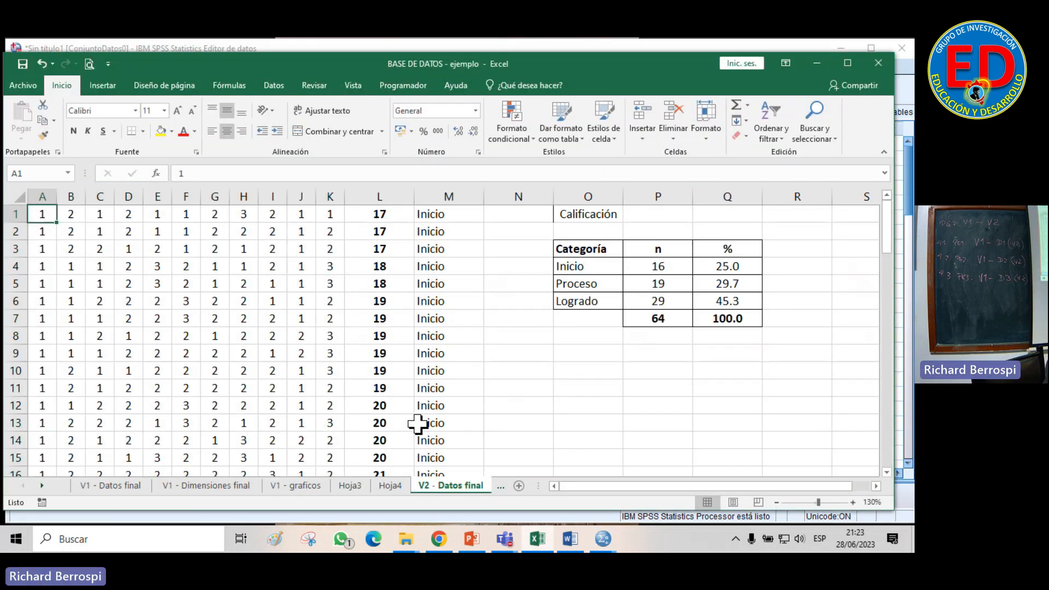
pyautogui.click(499, 489)
pyautogui.click(499, 489)
pyautogui.click(316, 488)
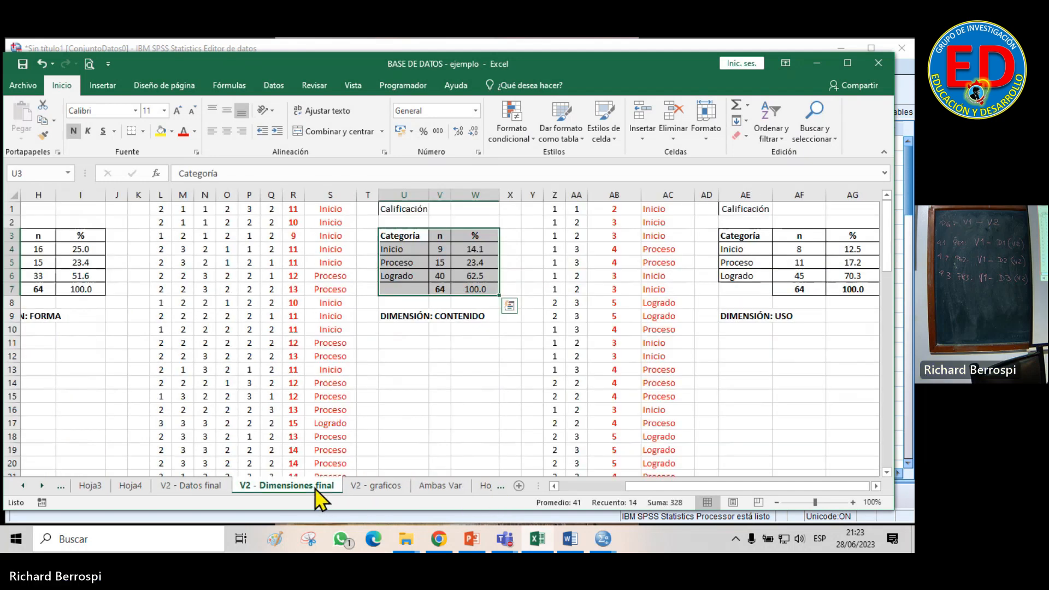
pyautogui.click(377, 487)
pyautogui.click(437, 485)
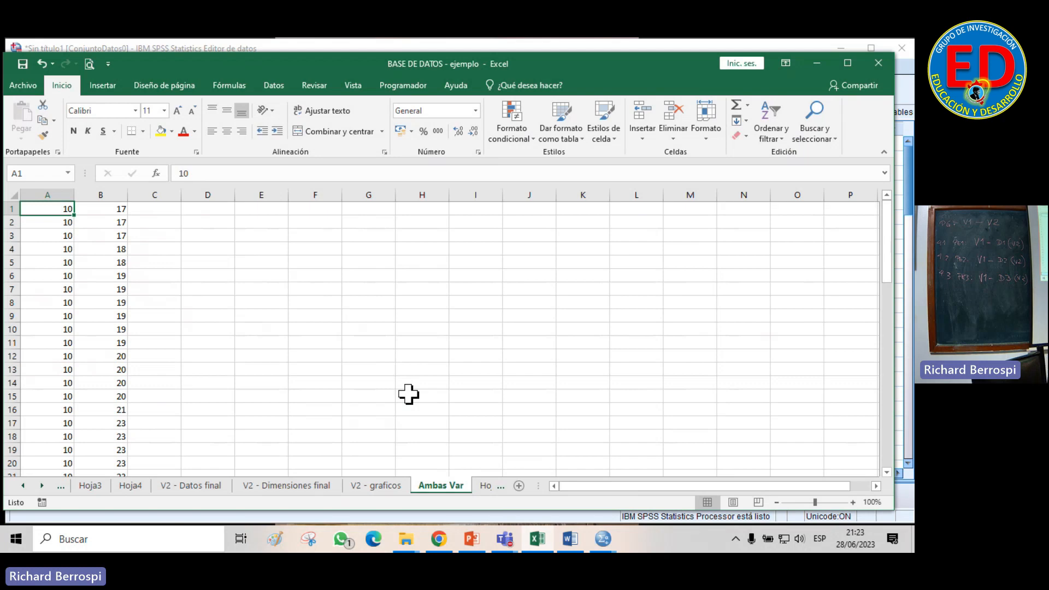
# Copy both variables' totals in A1:B64 and paste them into the empty SPSS Data Editor grid from the first cell
pyautogui.hotkey('shift', 'Right')
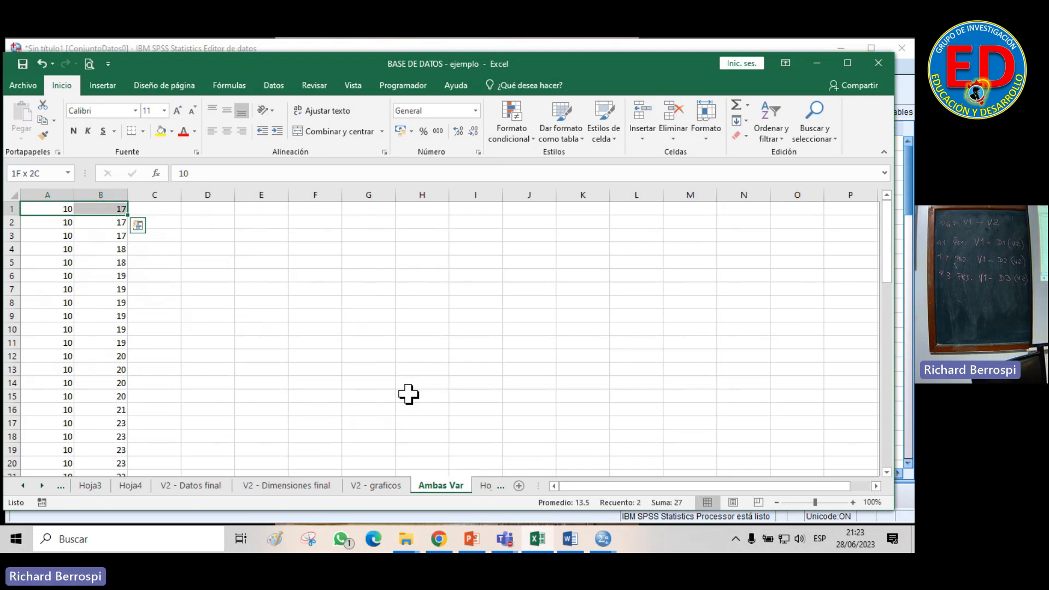
pyautogui.hotkey('shift', 'Down')
pyautogui.hotkey('shift', 'Down')
pyautogui.hotkey('shift', 'Down')
pyautogui.hotkey('shift', 'Down')
pyautogui.hotkey('shift', 'Down')
pyautogui.hotkey('shift', 'Down')
pyautogui.hotkey('shift', 'Down')
pyautogui.hotkey('shift', 'Down')
pyautogui.hotkey('shift', 'Down')
pyautogui.hotkey('shift', 'Down')
pyautogui.hotkey('shift', 'Down')
pyautogui.hotkey('shift', 'Down')
pyautogui.hotkey('shift', 'Down')
pyautogui.hotkey('shift', 'Down')
pyautogui.hotkey('shift', 'Down')
pyautogui.hotkey('shift', 'Down')
pyautogui.hotkey('shift', 'Down')
pyautogui.hotkey('shift', 'Down')
pyautogui.hotkey('shift', 'Down')
pyautogui.hotkey('shift', 'Down')
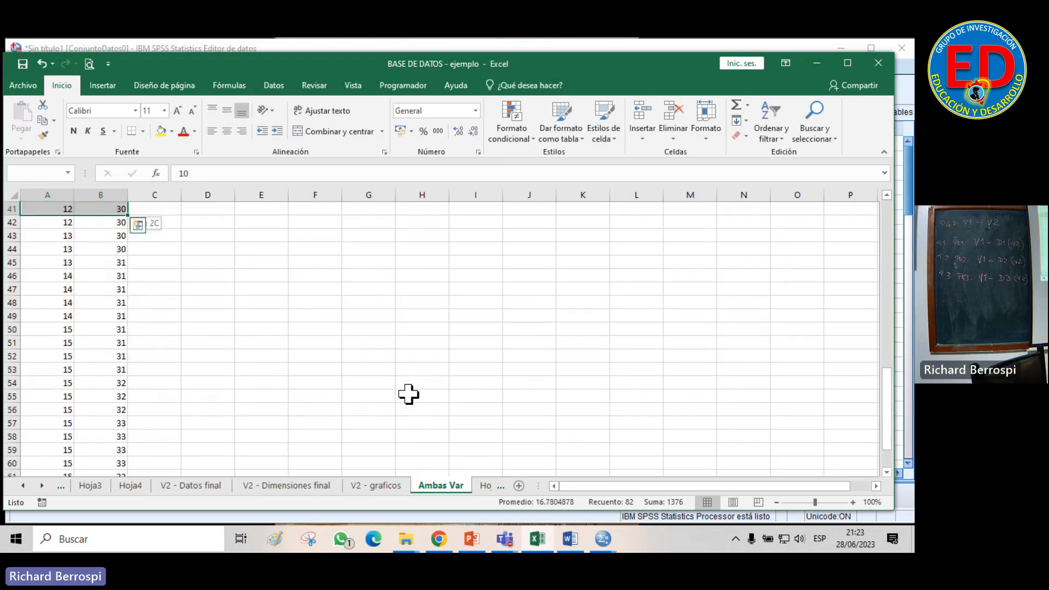
pyautogui.hotkey('shift', 'Down')
pyautogui.hotkey('shift', 'Down')
pyautogui.hotkey('shift', 'Down')
pyautogui.hotkey('shift', 'Down')
pyautogui.hotkey('shift', 'Down')
pyautogui.hotkey('shift', 'Down')
pyautogui.hotkey('shift', 'Down')
pyautogui.hotkey('shift', 'Down')
pyautogui.hotkey('shift', 'Down')
pyautogui.hotkey('shift', 'Down')
pyautogui.hotkey('shift', 'Down')
pyautogui.hotkey('shift', 'Down')
pyautogui.hotkey('shift', 'Down')
pyautogui.hotkey('shift', 'Down')
pyautogui.hotkey('shift', 'Down')
pyautogui.hotkey('shift', 'Down')
pyautogui.hotkey('shift', 'Down')
pyautogui.hotkey('shift', 'Down')
pyautogui.hotkey('shift', 'Down')
pyautogui.hotkey('shift', 'Down')
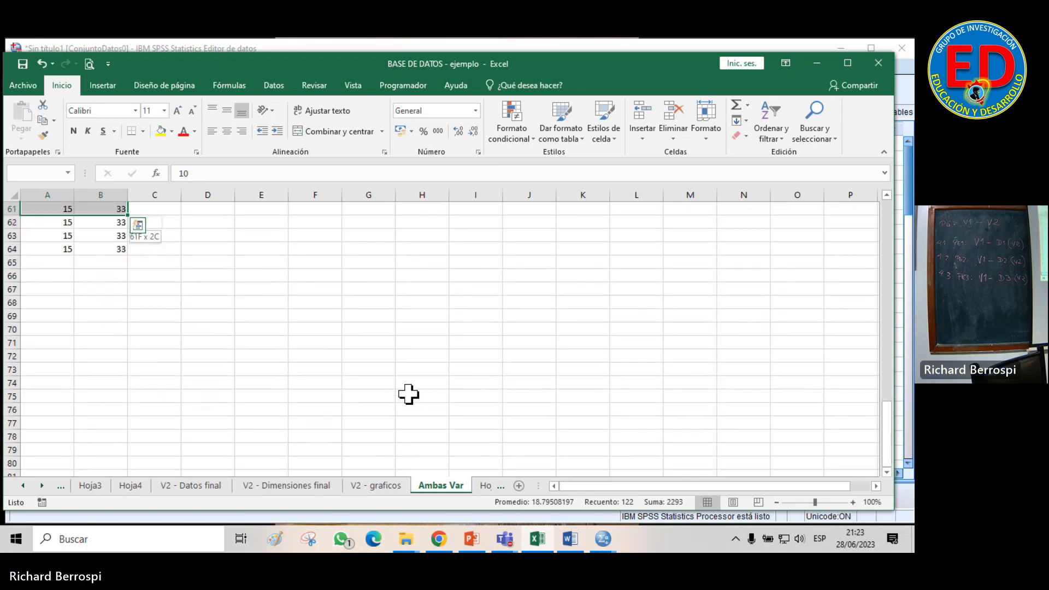
pyautogui.hotkey('shift', 'Down')
pyautogui.hotkey('shift', 'Down')
pyautogui.hotkey('shift', 'Down')
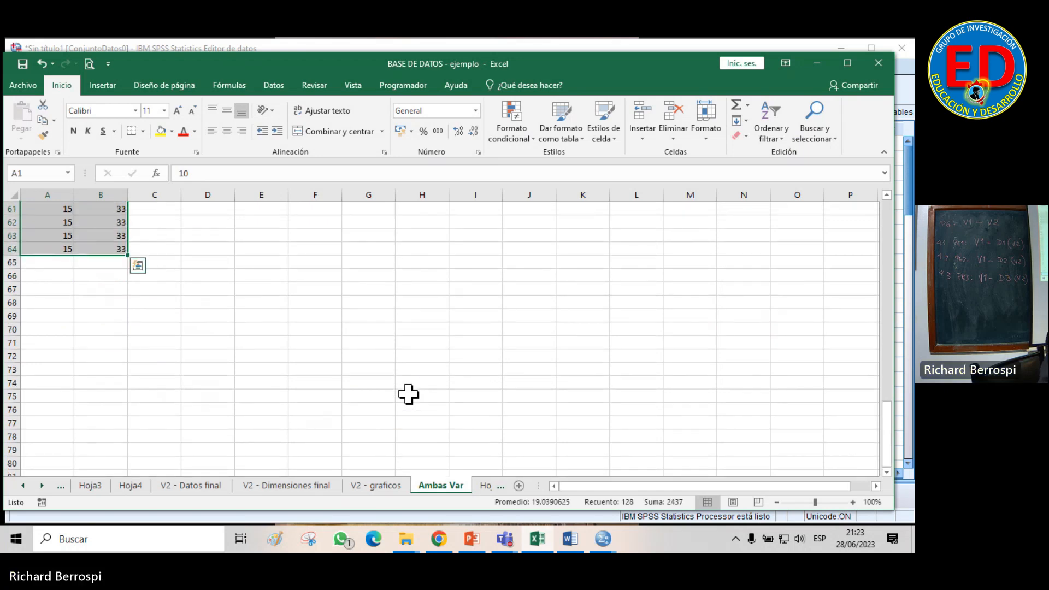
pyautogui.hotkey('ctrl', 'c')
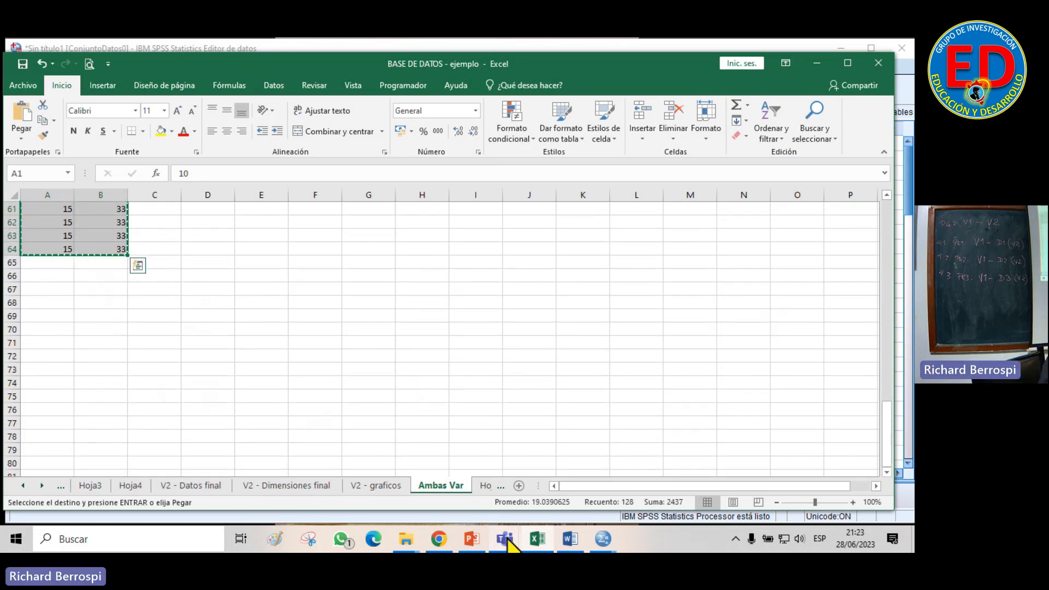
pyautogui.moveTo(603, 538)
pyautogui.click(547, 497)
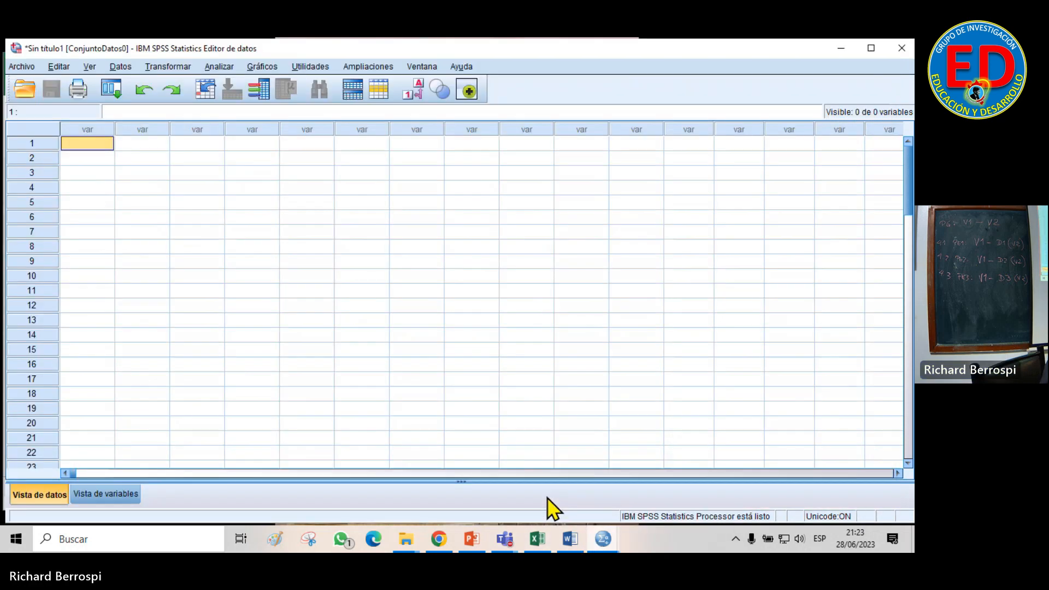
pyautogui.hotkey('ctrl', 'v')
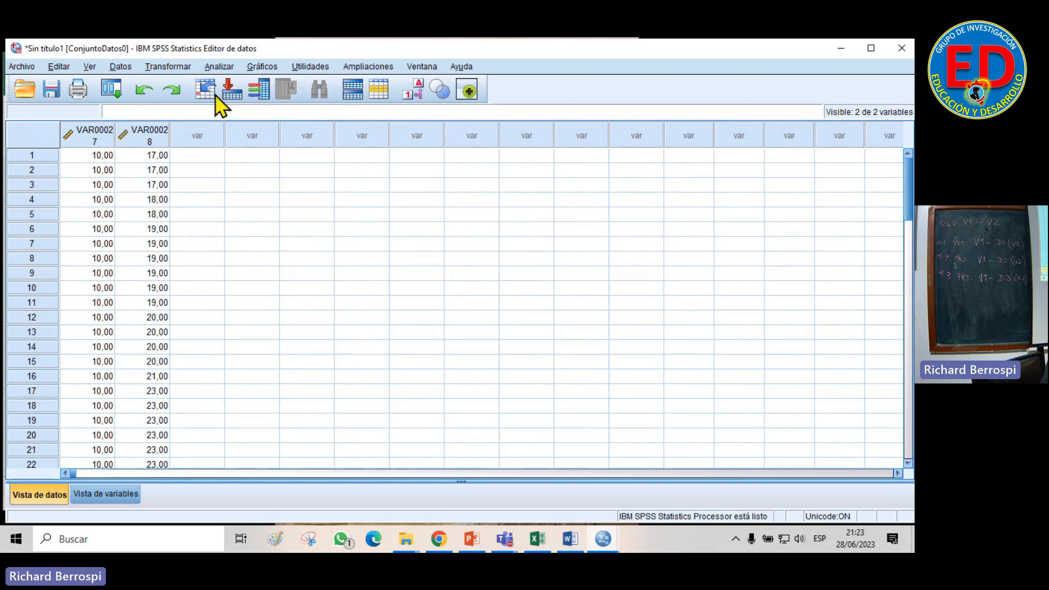
# Run a bivariate correlation of VAR00027 and VAR00028 with Pearson and Spearman coefficients, and review both correlation tables
pyautogui.click(221, 68)
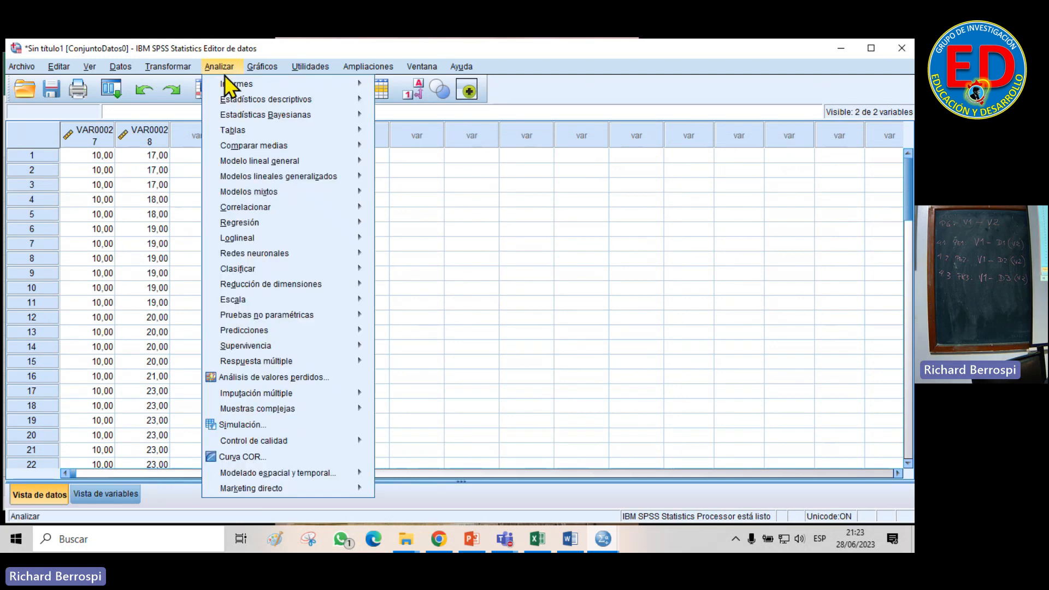
pyautogui.moveTo(286, 209)
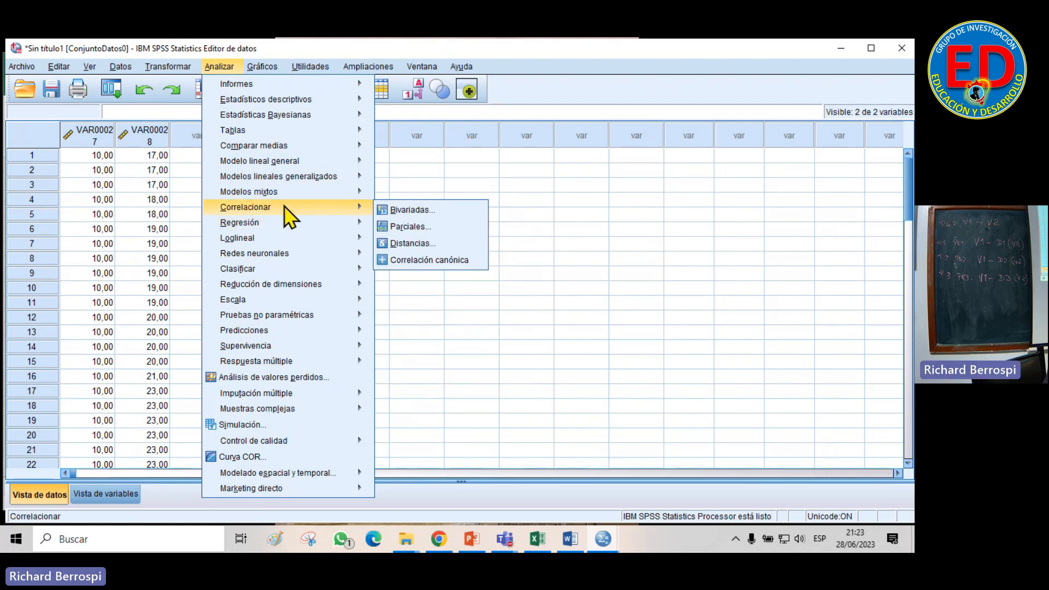
pyautogui.click(417, 209)
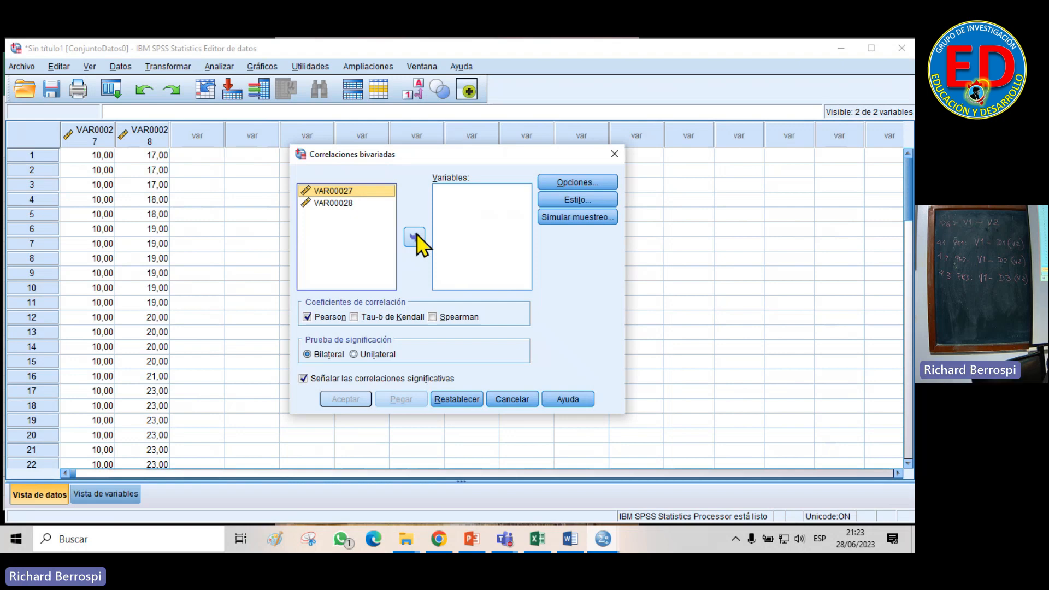
pyautogui.hotkey('shift', 'Down')
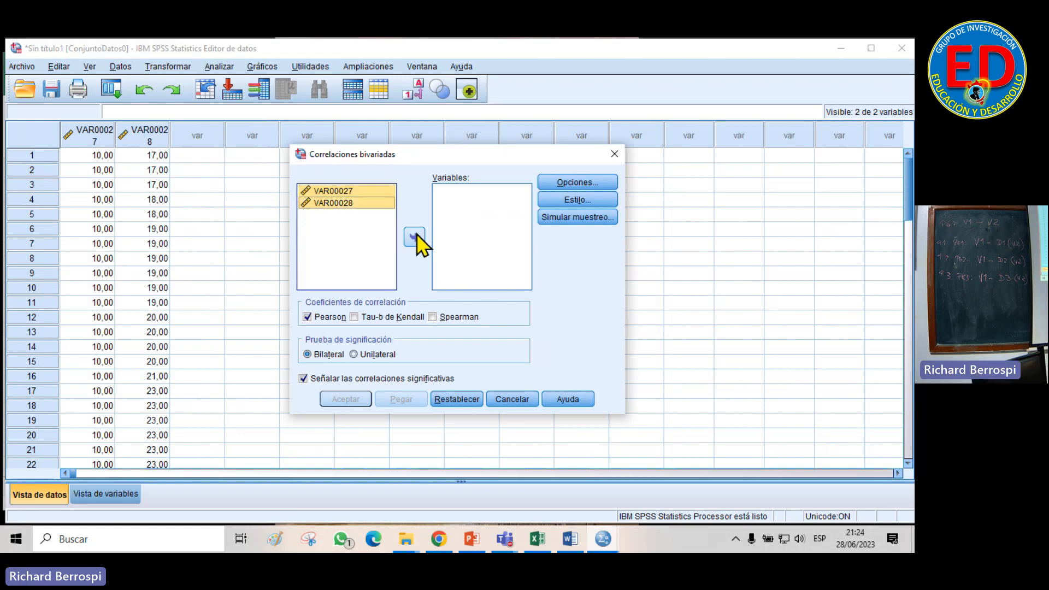
pyautogui.click(417, 234)
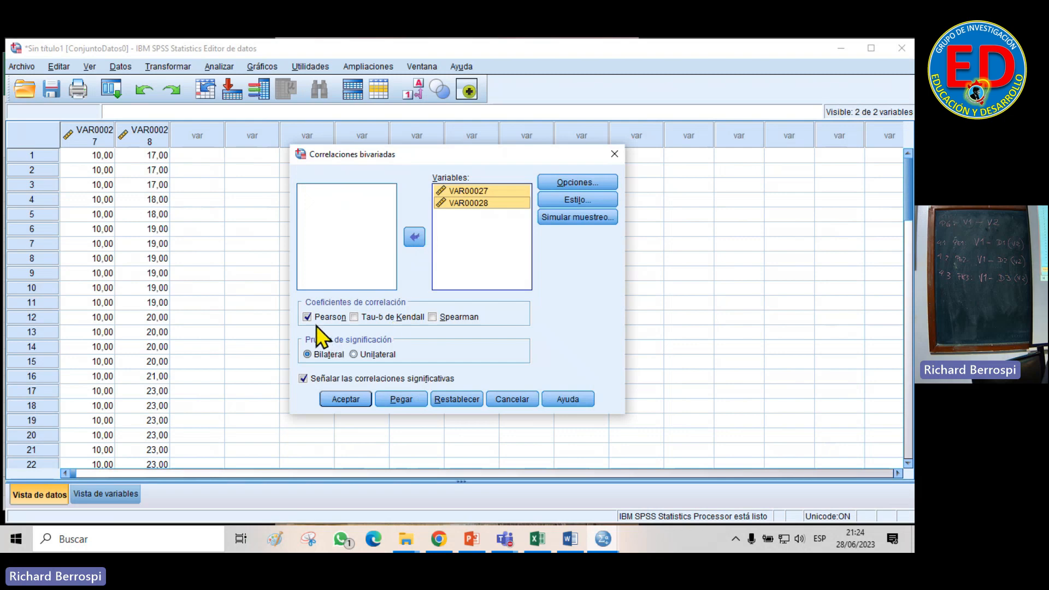
pyautogui.click(433, 317)
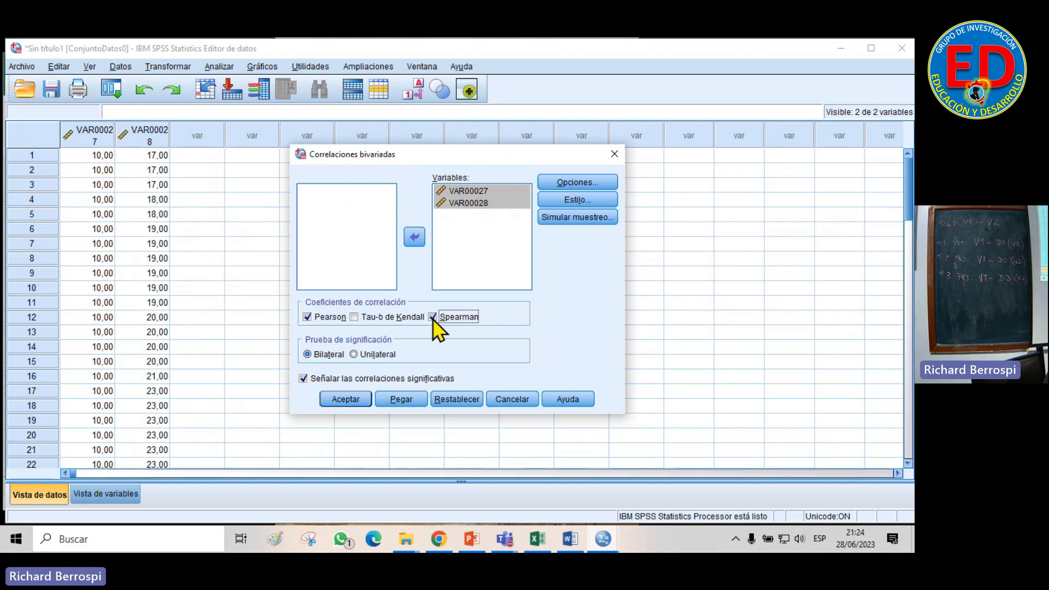
pyautogui.click(346, 400)
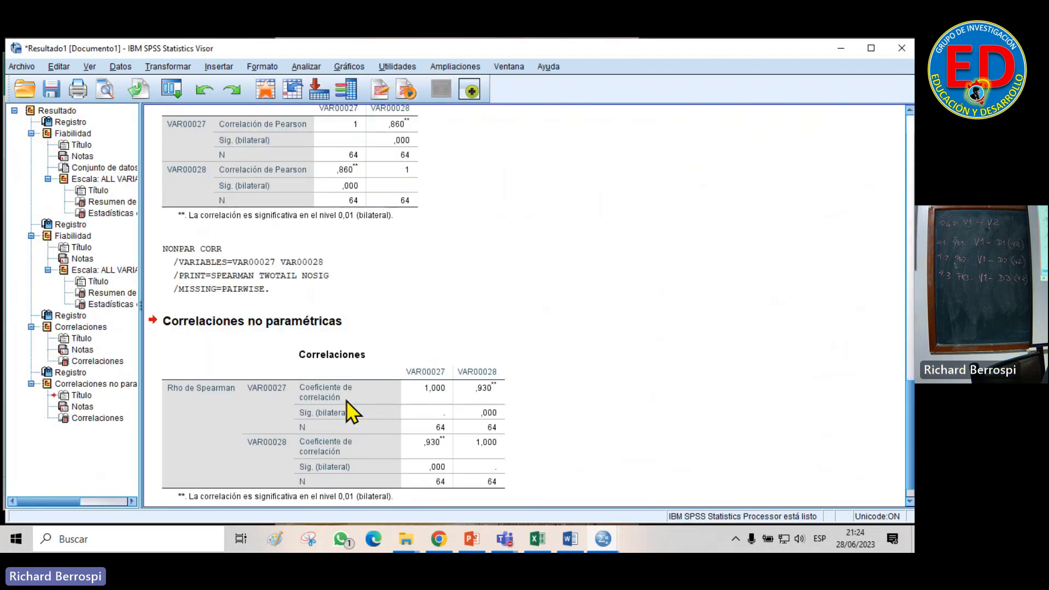
pyautogui.scroll(2, 601, 358)
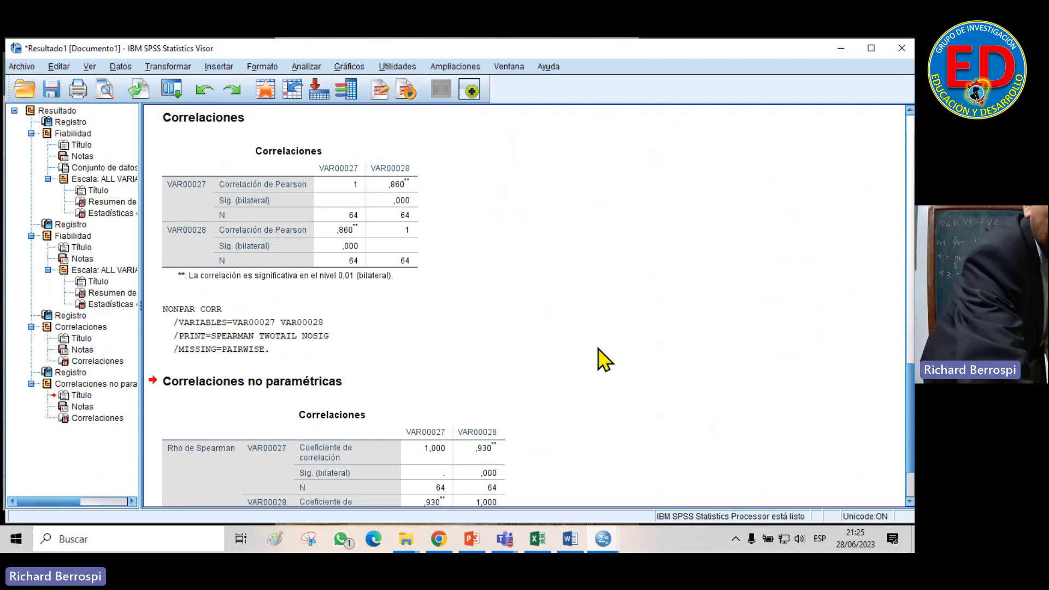
pyautogui.scroll(-3, 605, 359)
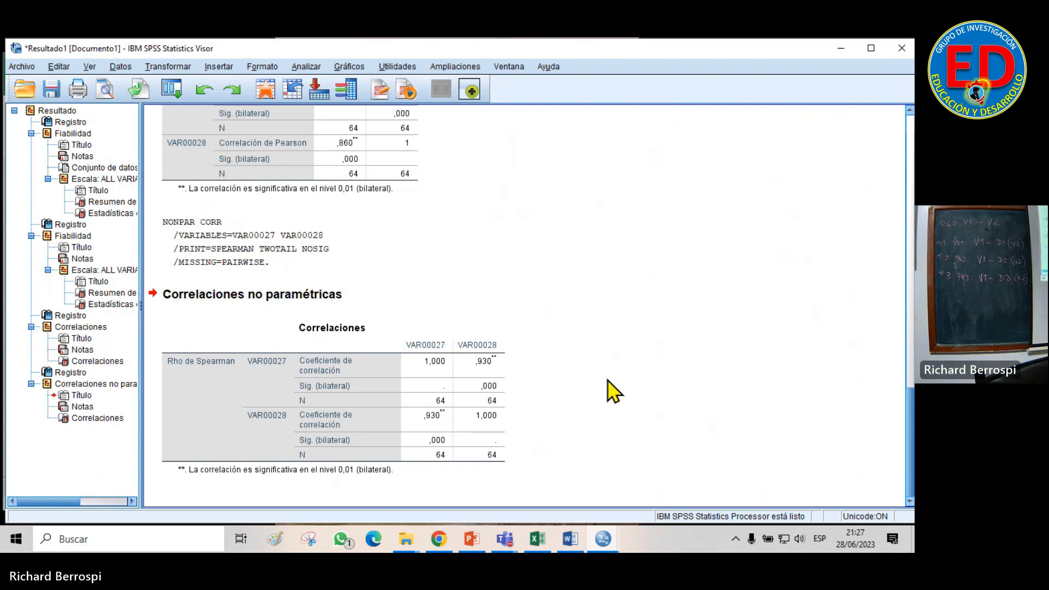
# Switch to the Excel workbook, enlarge the Ambas Var sheet to 130%, and clear the copied range's selection
pyautogui.click(534, 533)
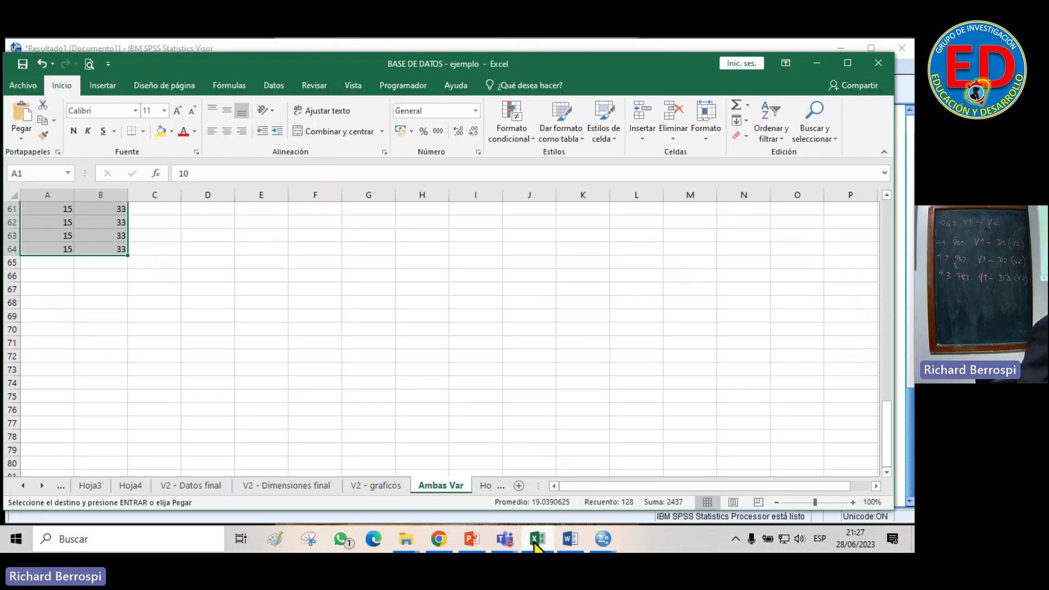
pyautogui.scroll(20, 558, 379)
pyautogui.click(560, 370)
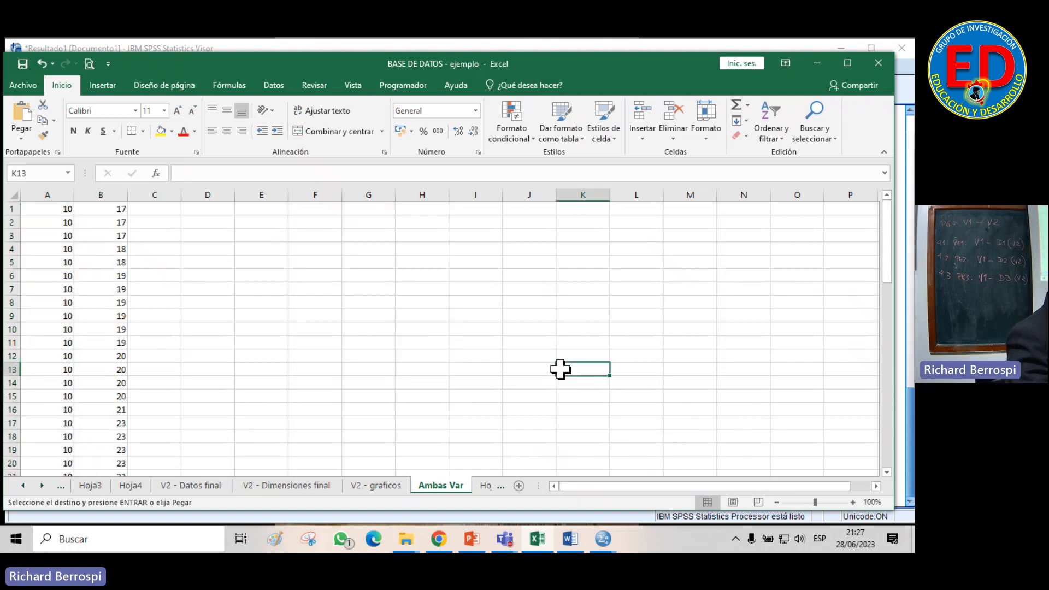
pyautogui.click(150, 213)
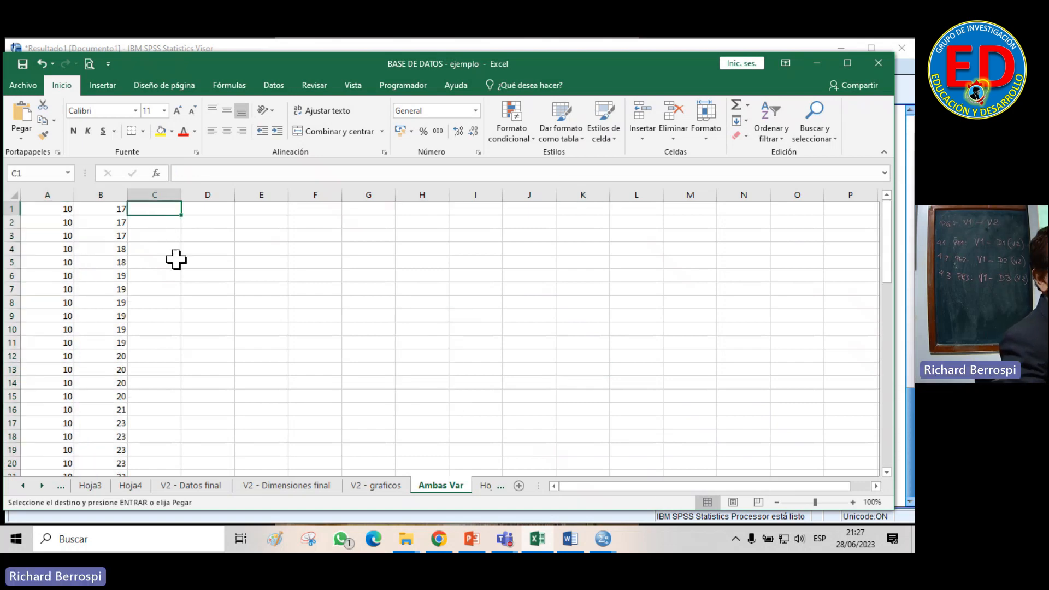
pyautogui.click(853, 502)
pyautogui.click(853, 502)
pyautogui.click(852, 501)
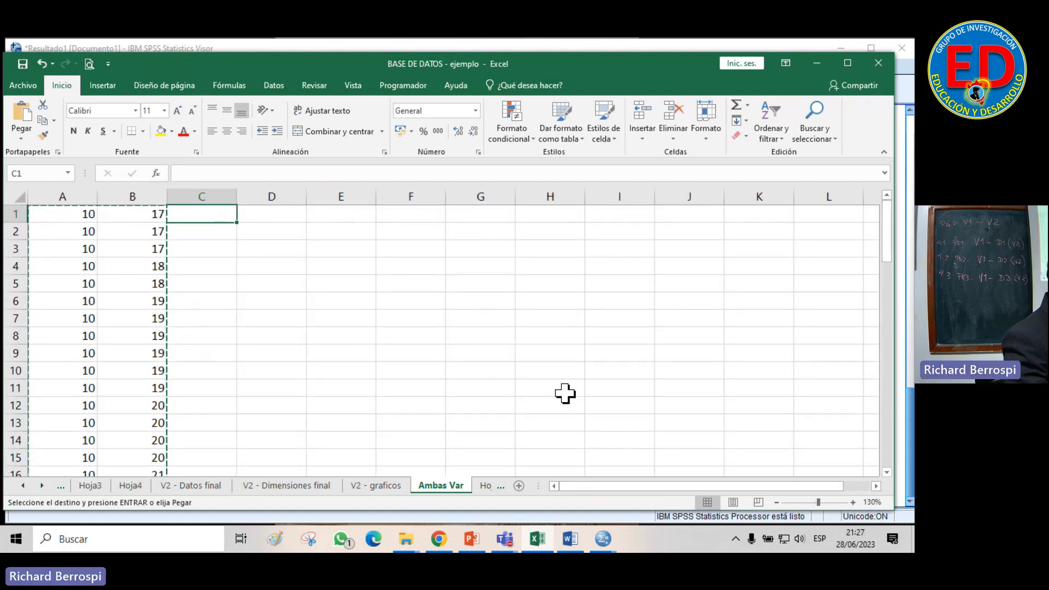
pyautogui.click(396, 358)
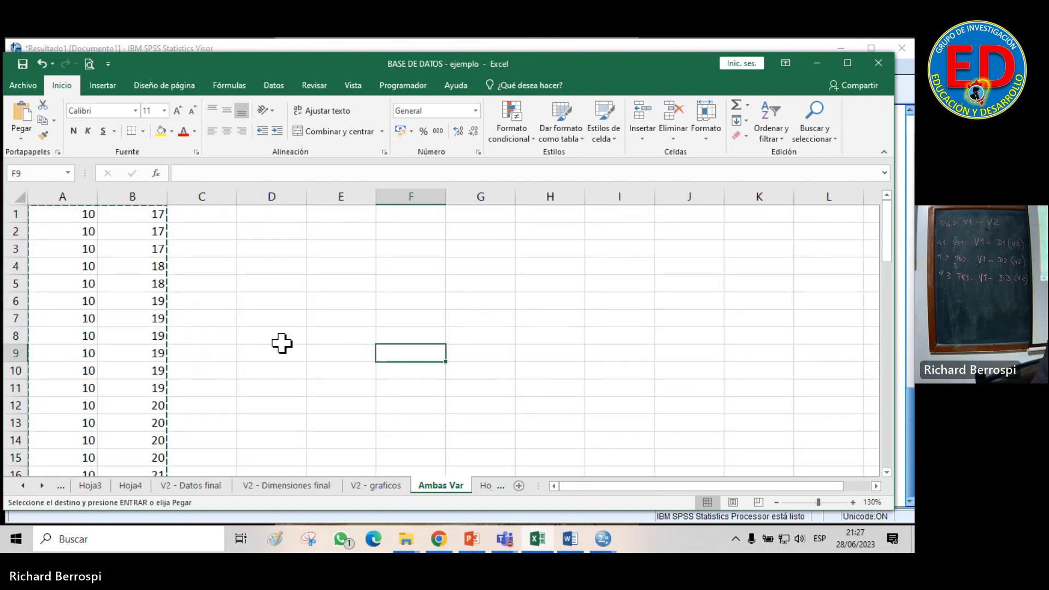
pyautogui.press('Escape')
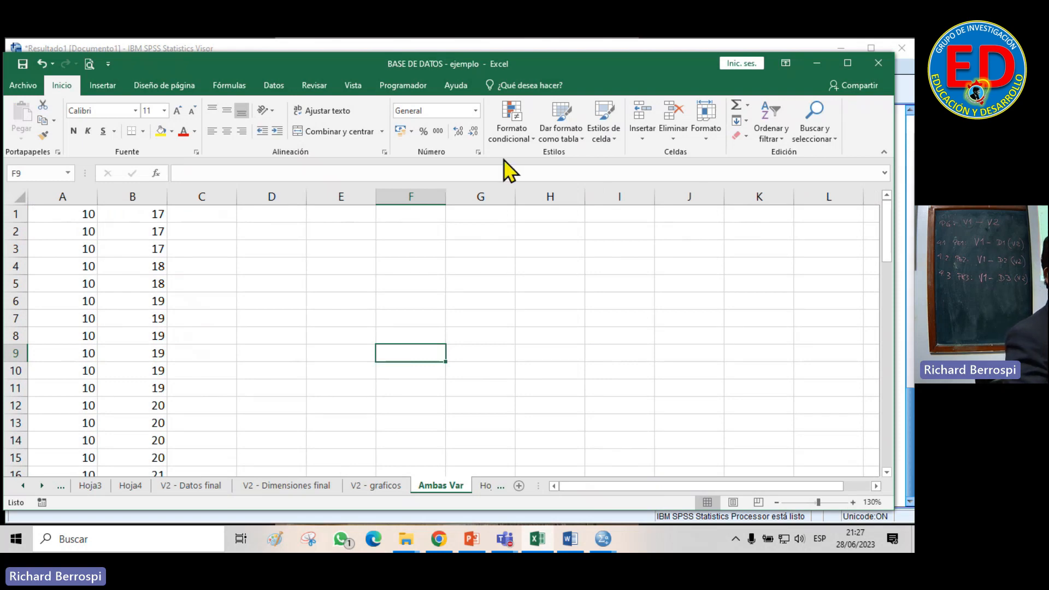
# Return to the SPSS Data Editor and delete the VAR00028 variable from the data grid
pyautogui.click(816, 63)
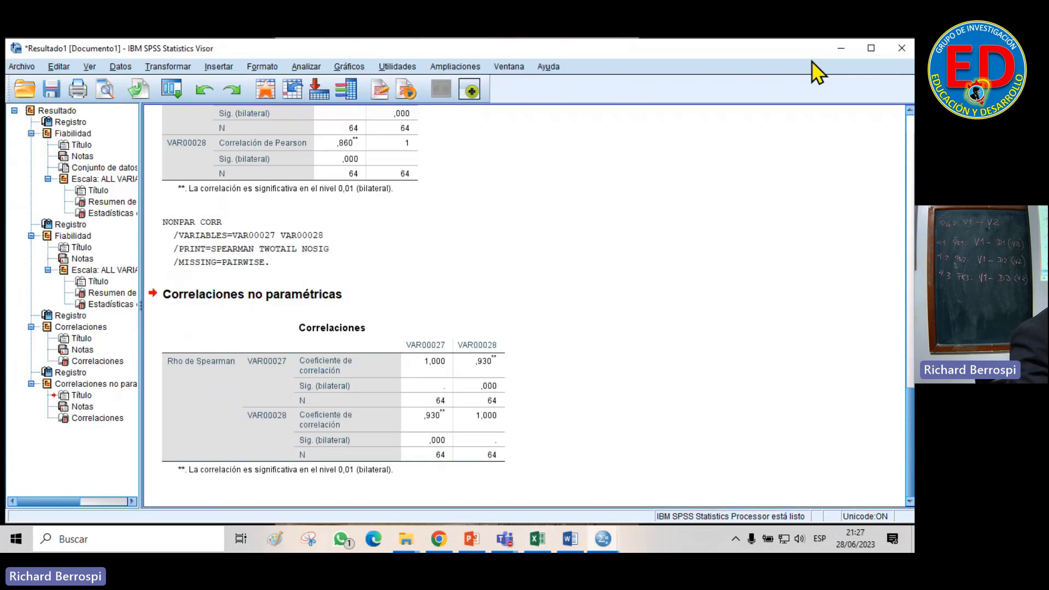
pyautogui.click(841, 57)
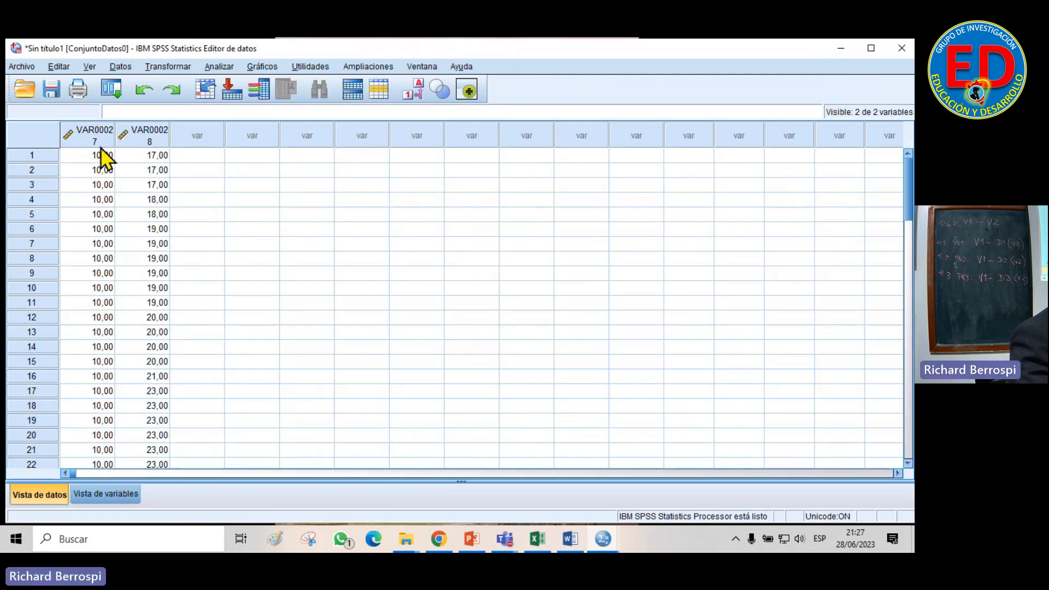
pyautogui.click(151, 139)
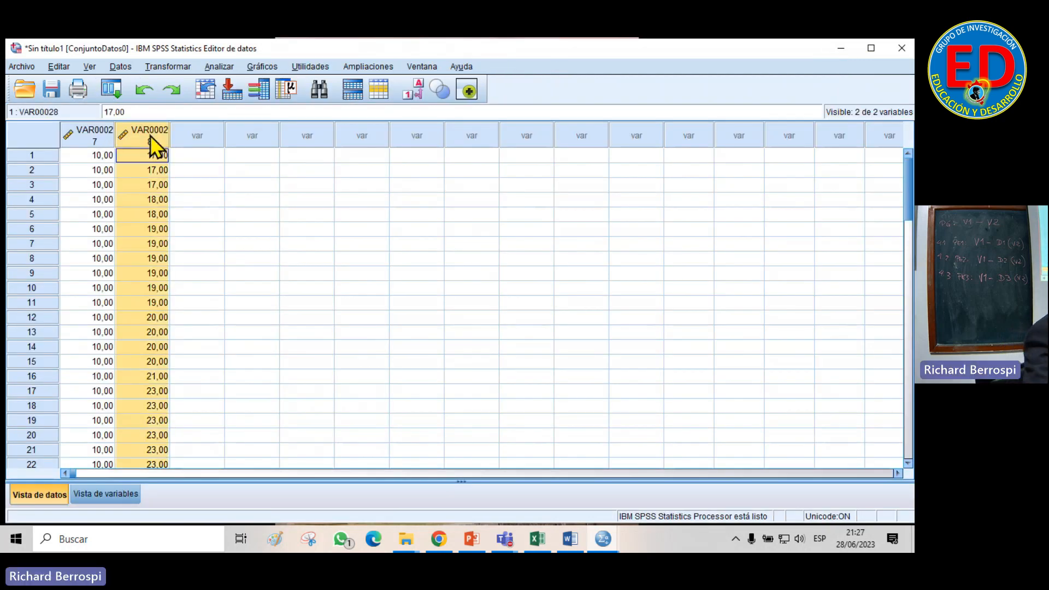
pyautogui.press('Delete')
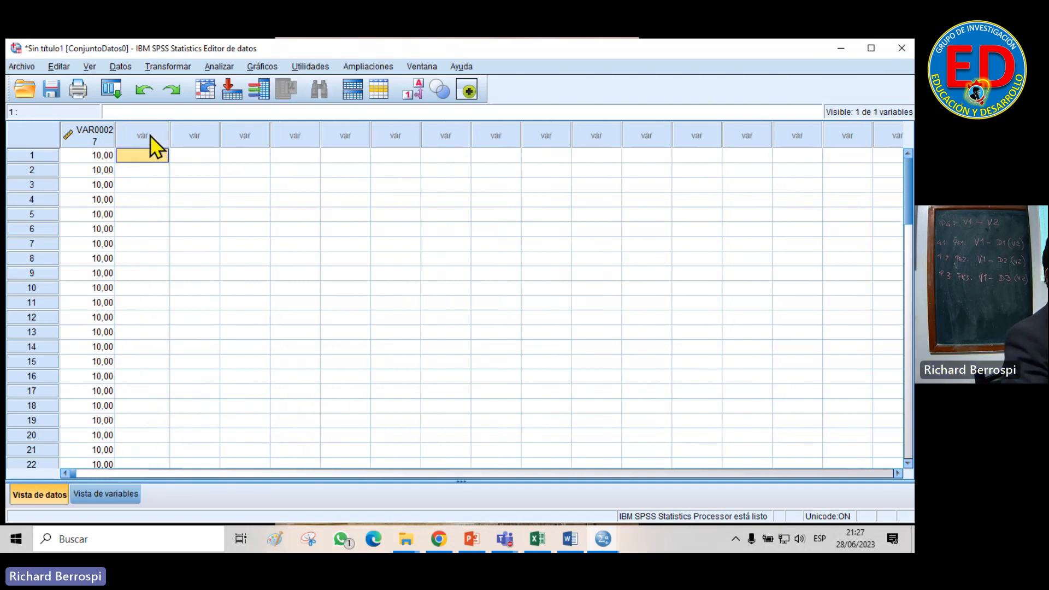
# Switch to the Excel workbook and copy the Forma dimension totals in D1:D64 of the V2 - Dimensiones final sheet
pyautogui.click(537, 539)
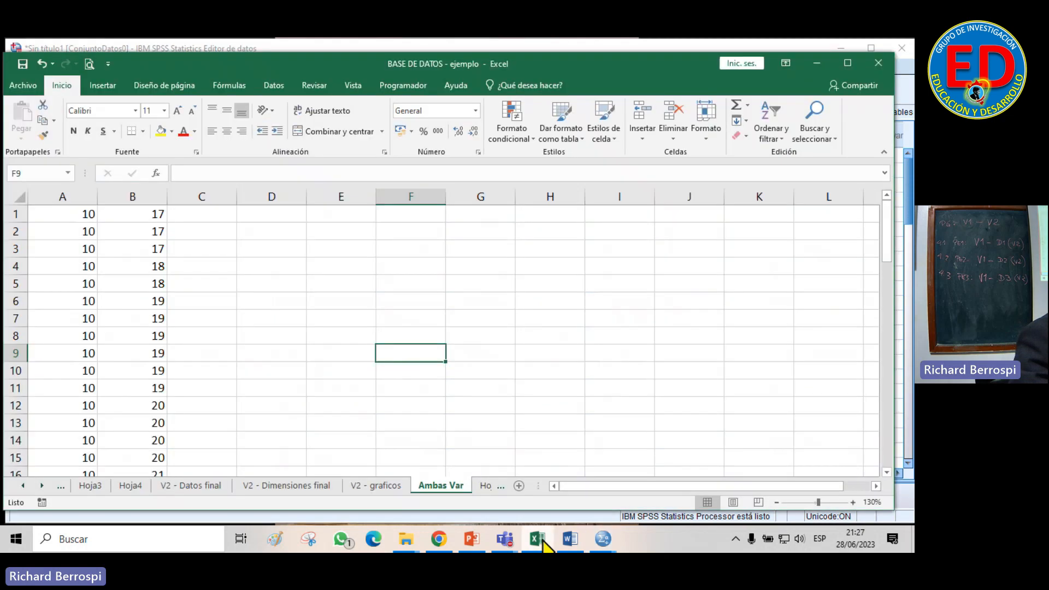
pyautogui.click(179, 483)
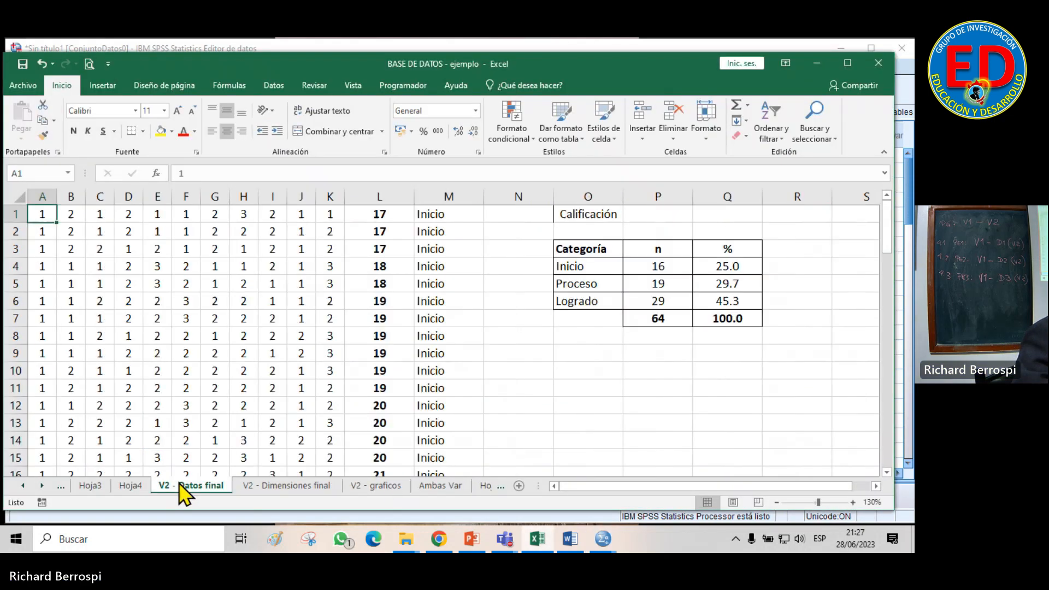
pyautogui.click(271, 486)
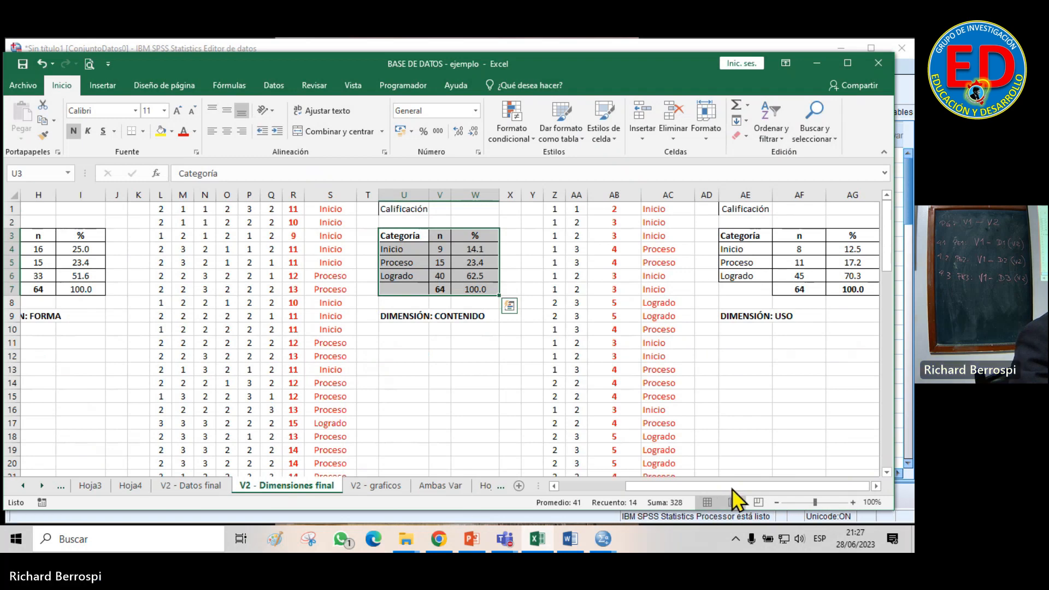
pyautogui.moveTo(740, 487); pyautogui.dragTo(627, 486)
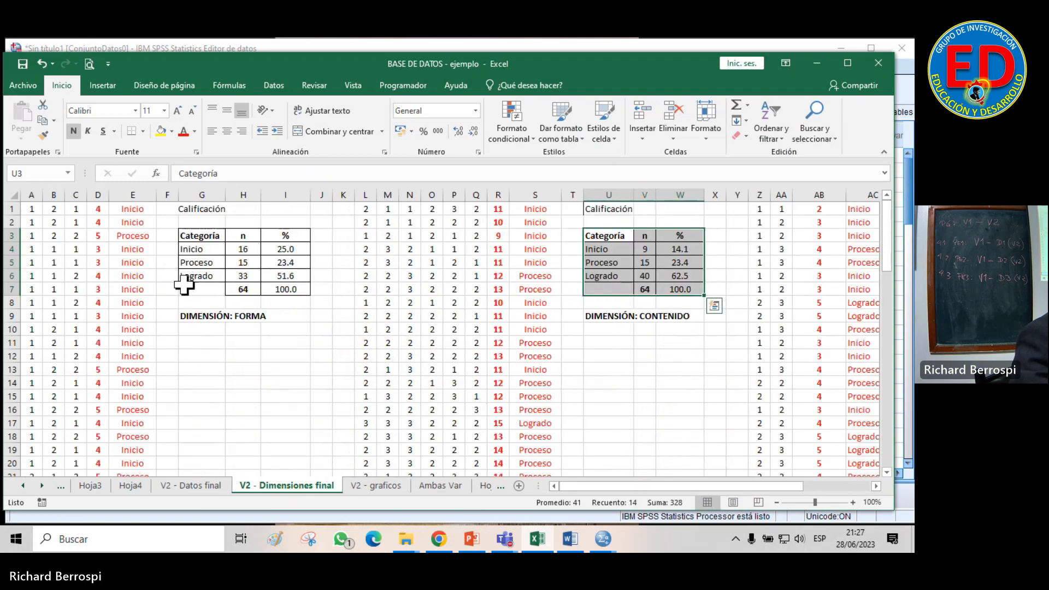
pyautogui.click(101, 210)
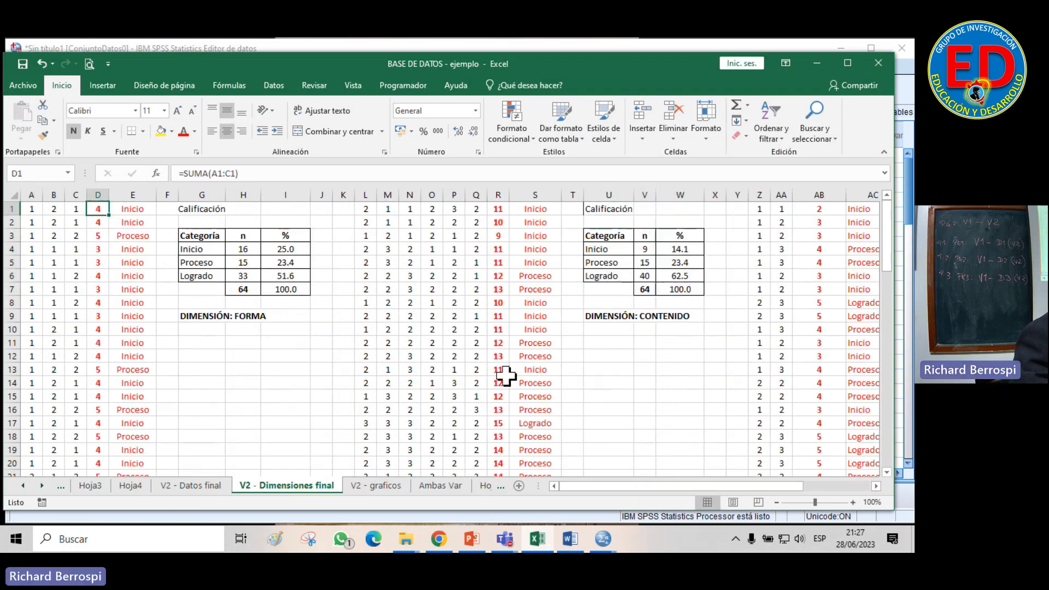
pyautogui.hotkey('shift', 'Down')
pyautogui.hotkey('shift', 'Down')
pyautogui.hotkey('shift', 'Down')
pyautogui.hotkey('shift', 'Down')
pyautogui.hotkey('shift', 'Down')
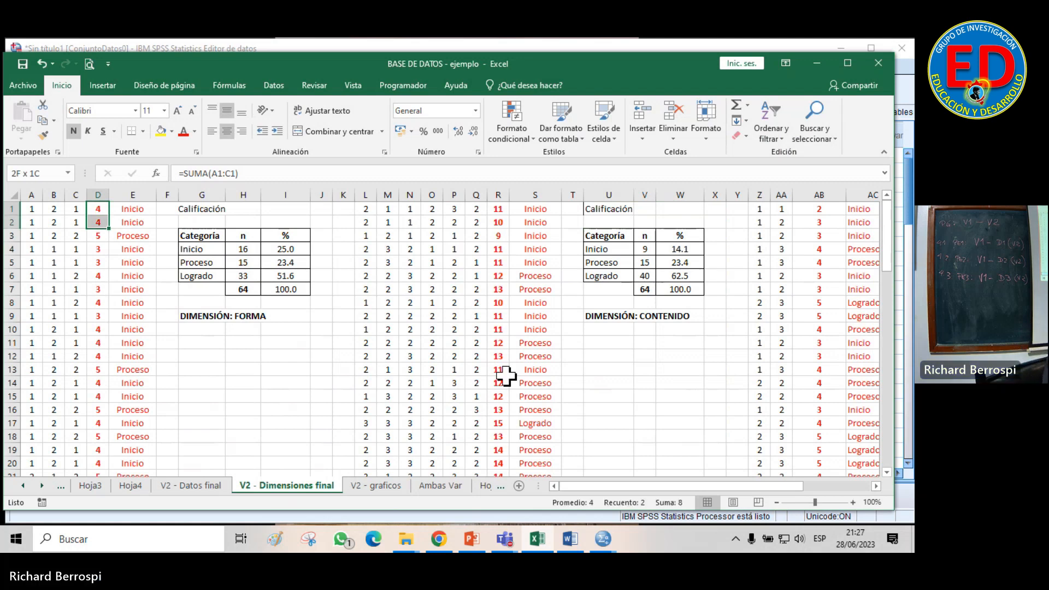
pyautogui.hotkey('shift', 'Down')
pyautogui.hotkey('shift', 'Down')
pyautogui.hotkey('shift', 'Down')
pyautogui.hotkey('shift', 'Down')
pyautogui.hotkey('shift', 'Down')
pyautogui.hotkey('shift', 'Down')
pyautogui.hotkey('shift', 'Down')
pyautogui.hotkey('shift', 'Down')
pyautogui.hotkey('shift', 'Down')
pyautogui.hotkey('shift', 'Down')
pyautogui.hotkey('shift', 'Down')
pyautogui.hotkey('shift', 'Down')
pyautogui.hotkey('shift', 'Down')
pyautogui.hotkey('shift', 'Down')
pyautogui.hotkey('shift', 'Down')
pyautogui.hotkey('shift', 'Down')
pyautogui.hotkey('shift', 'Down')
pyautogui.hotkey('shift', 'Down')
pyautogui.hotkey('shift', 'Down')
pyautogui.hotkey('shift', 'Down')
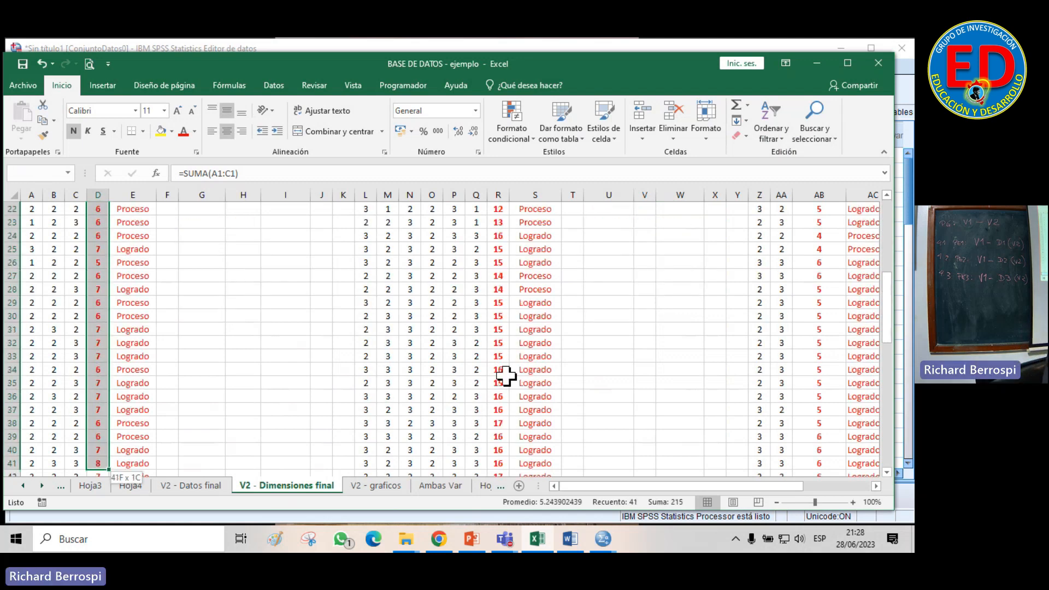
pyautogui.hotkey('shift', 'Down')
pyautogui.hotkey('shift', 'Down')
pyautogui.hotkey('shift', 'Down')
pyautogui.hotkey('shift', 'Down')
pyautogui.hotkey('shift', 'Down')
pyautogui.hotkey('shift', 'Down')
pyautogui.hotkey('shift', 'Down')
pyautogui.hotkey('shift', 'Down')
pyautogui.hotkey('shift', 'Down')
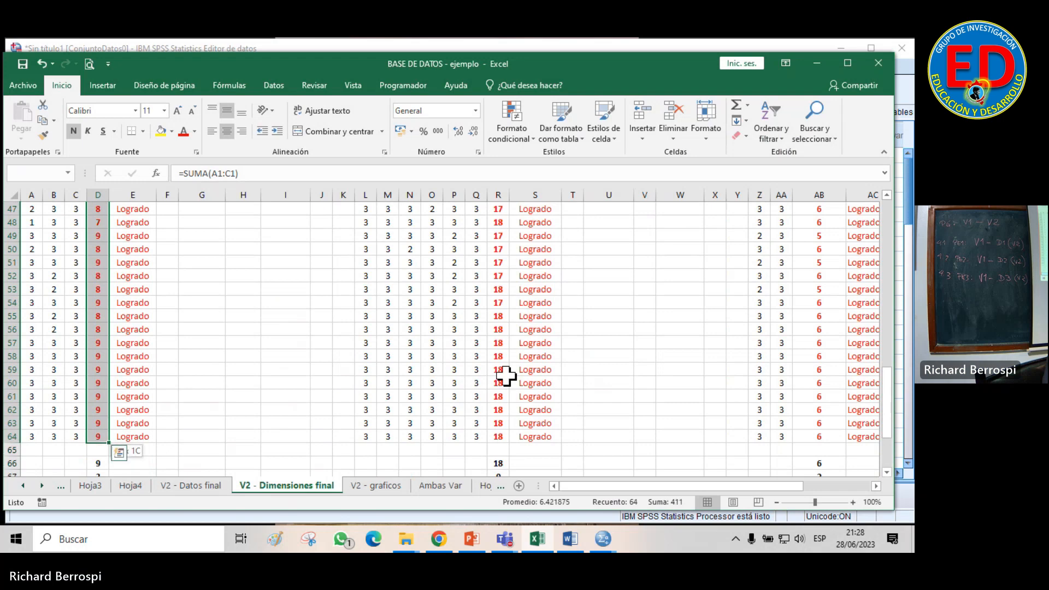
pyautogui.hotkey('ctrl', 'c')
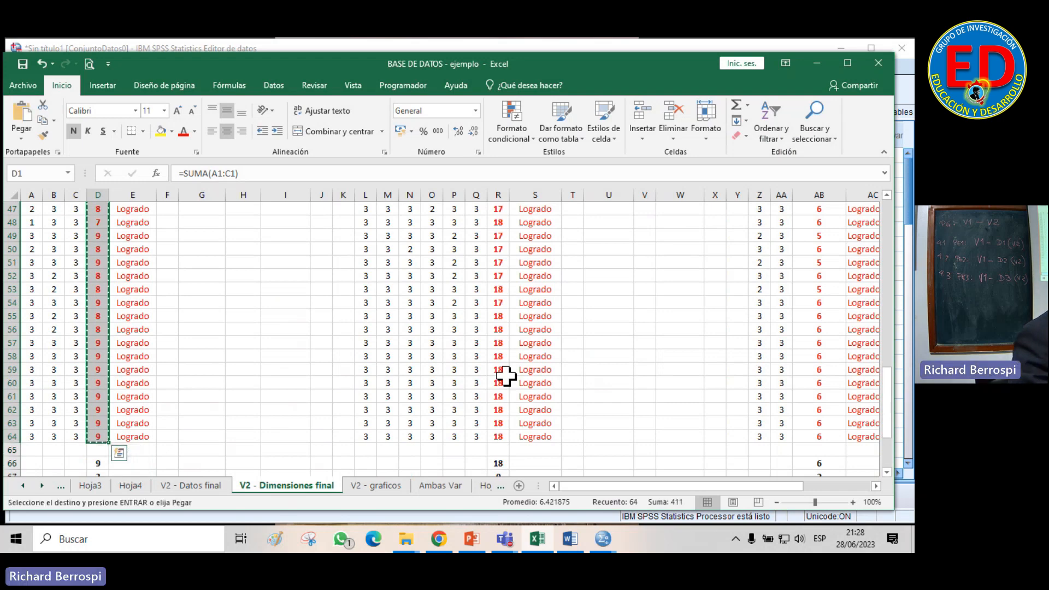
# Return to the SPSS Data Editor and paste the copied dimension totals into the empty column beside VAR00027
pyautogui.moveTo(603, 539)
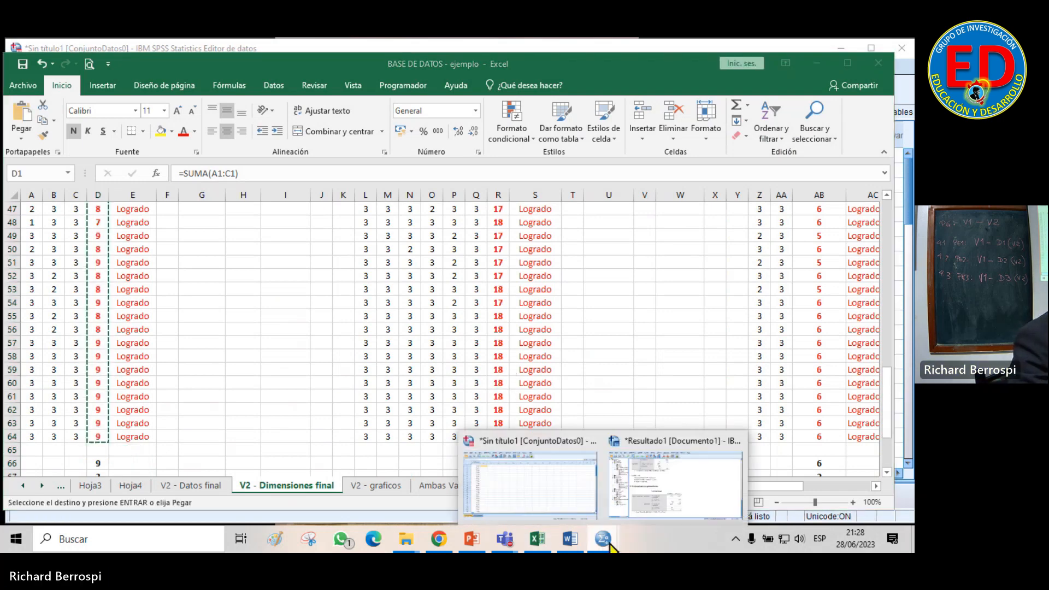
pyautogui.click(573, 508)
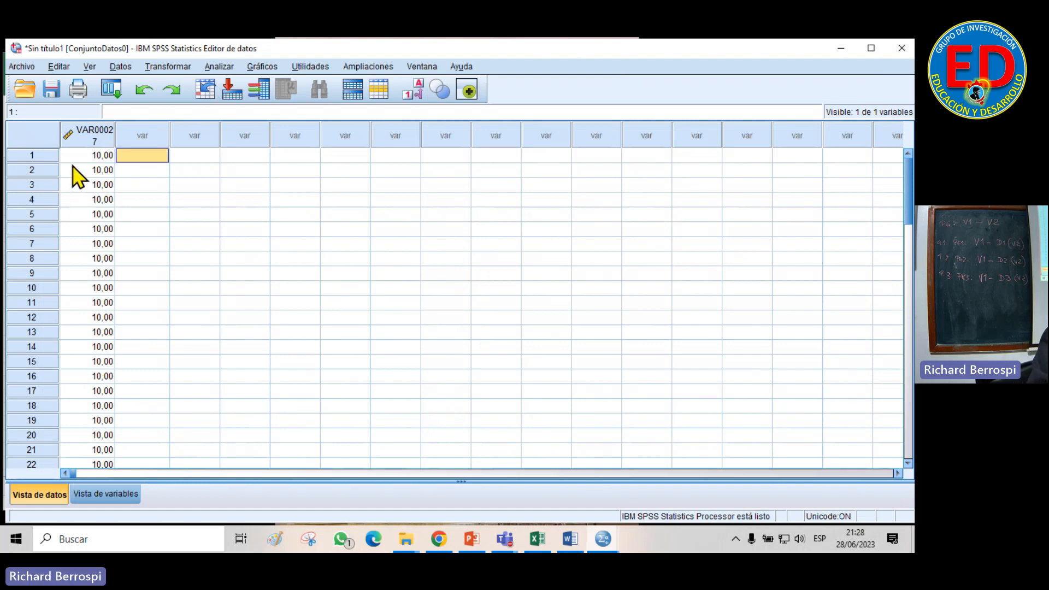
pyautogui.hotkey('ctrl', 'v')
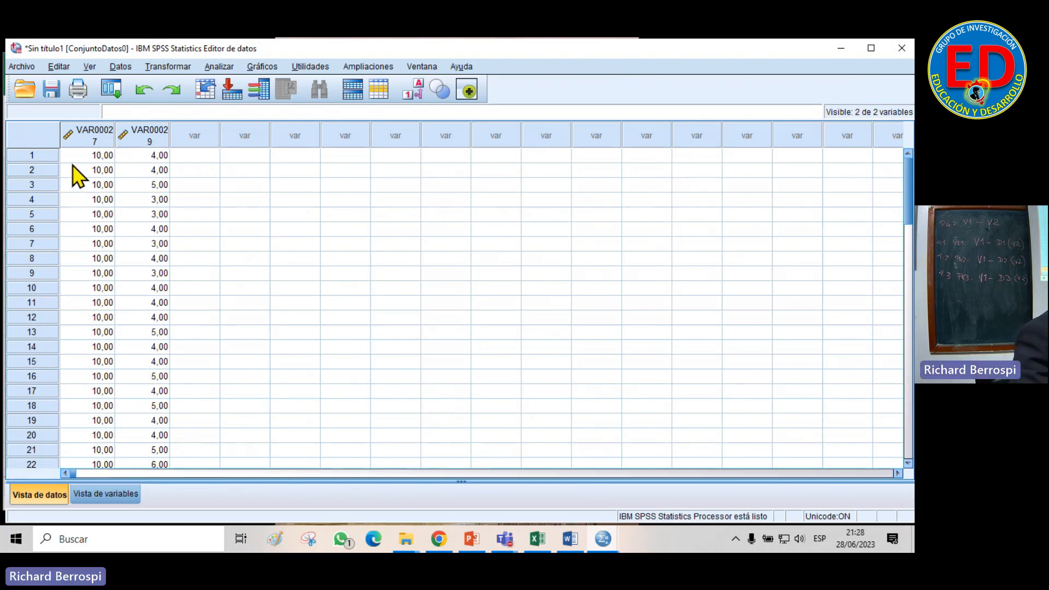
# Run a bivariate correlation of VAR00027 and VAR00029 with Pearson and Spearman coefficients, and review both correlation tables
pyautogui.click(220, 68)
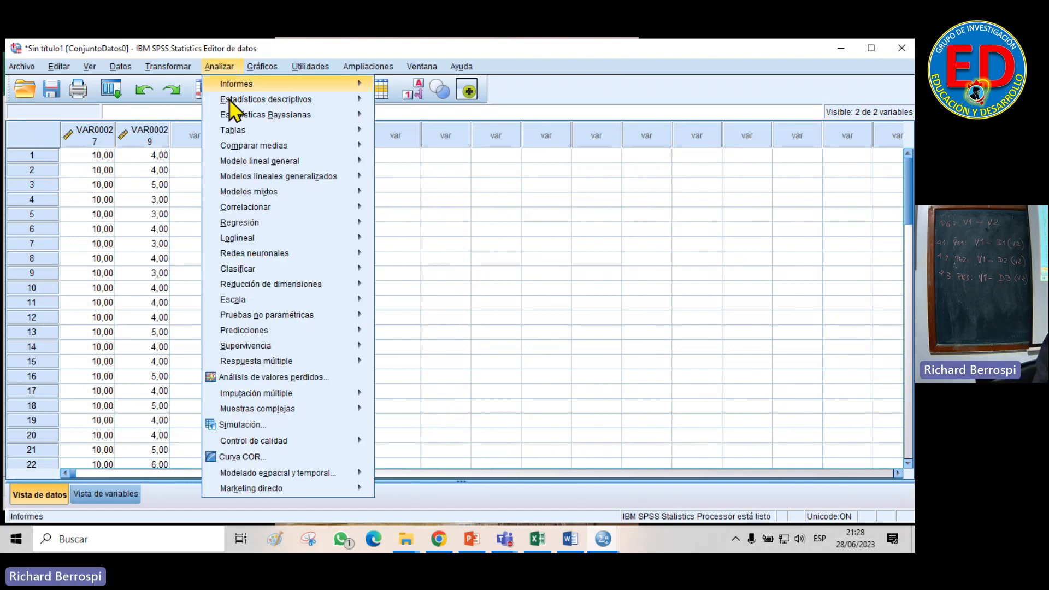
pyautogui.moveTo(297, 210)
pyautogui.click(417, 209)
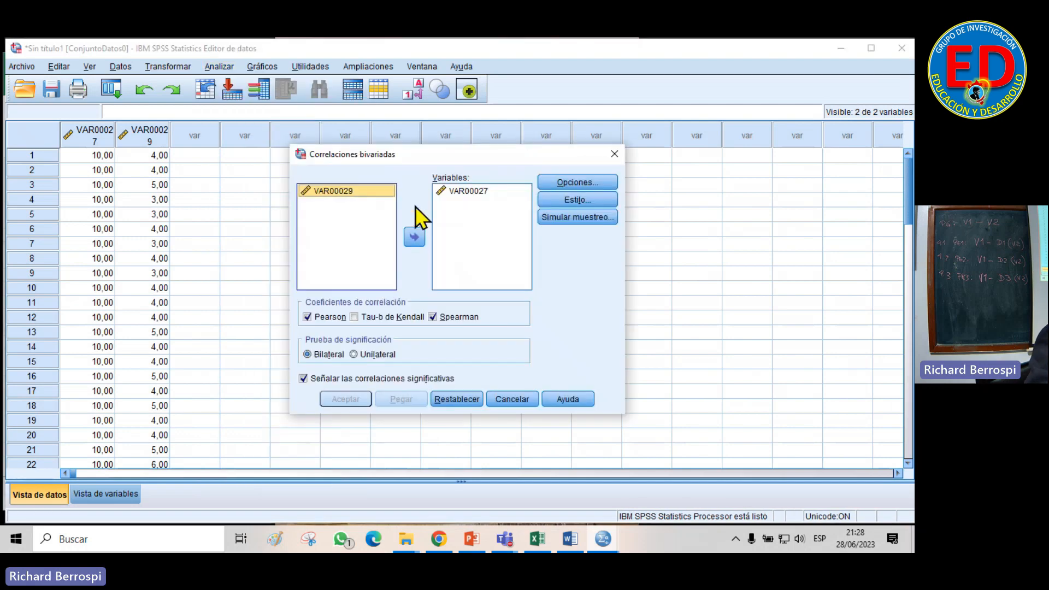
pyautogui.click(415, 241)
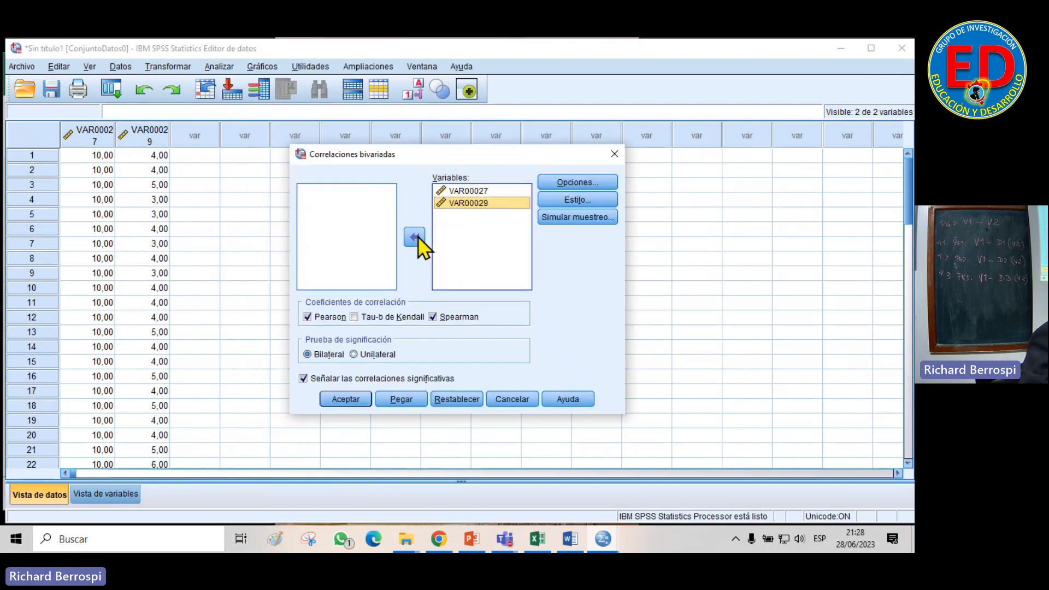
pyautogui.click(347, 398)
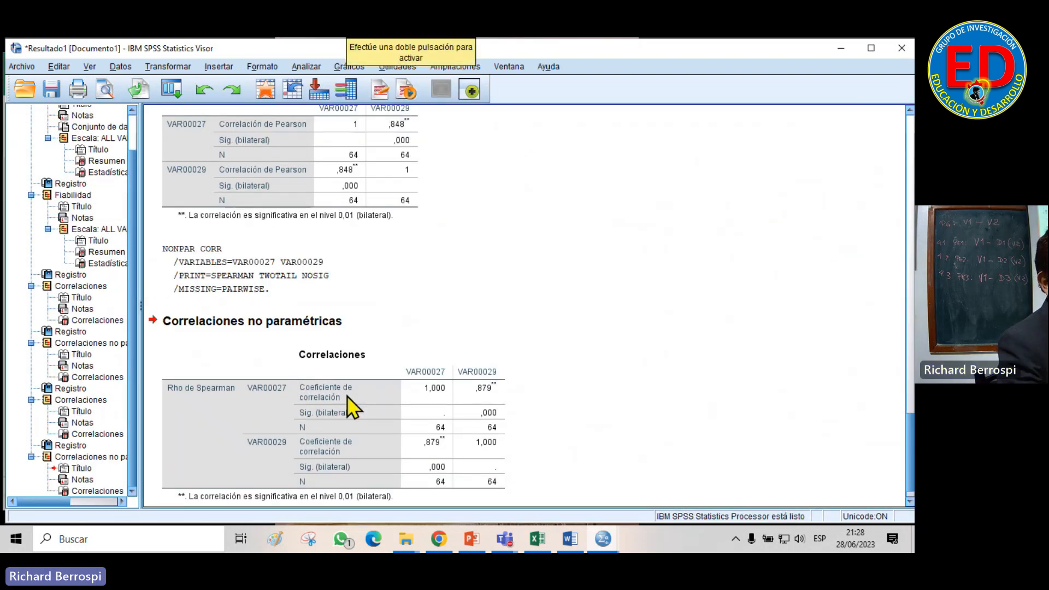
pyautogui.scroll(2, 348, 402)
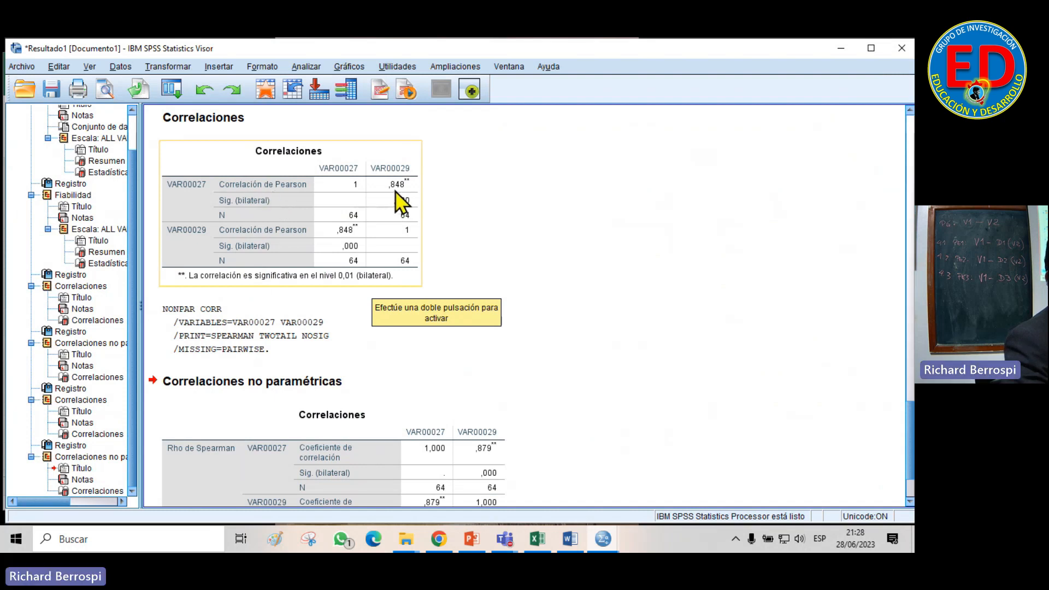
pyautogui.scroll(-3, 386, 261)
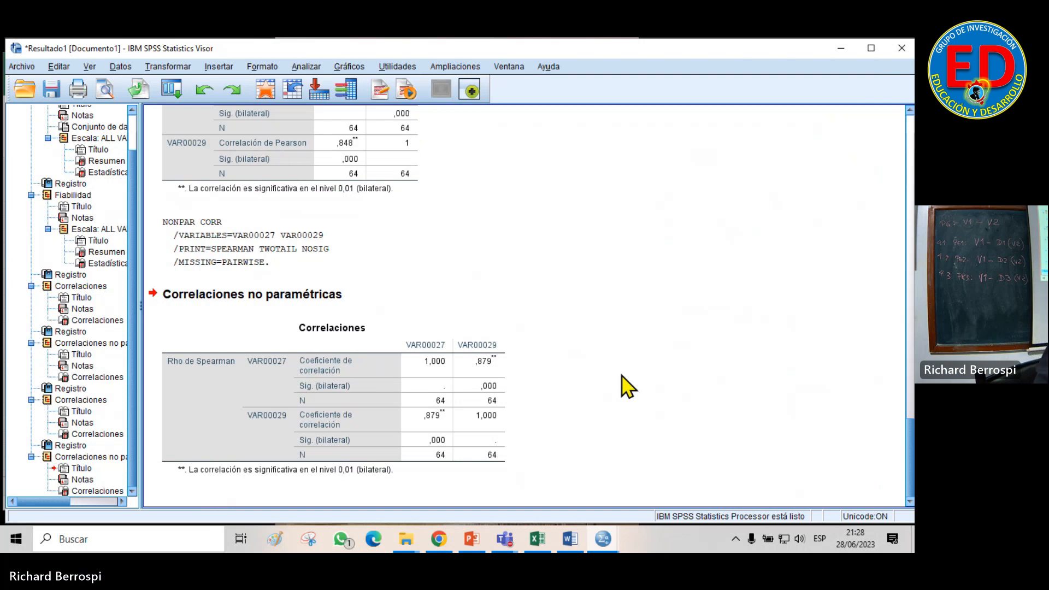
# Switch to the Word document and add the line "Informe de correlación:" on its last page, followed by a new line
pyautogui.click(841, 48)
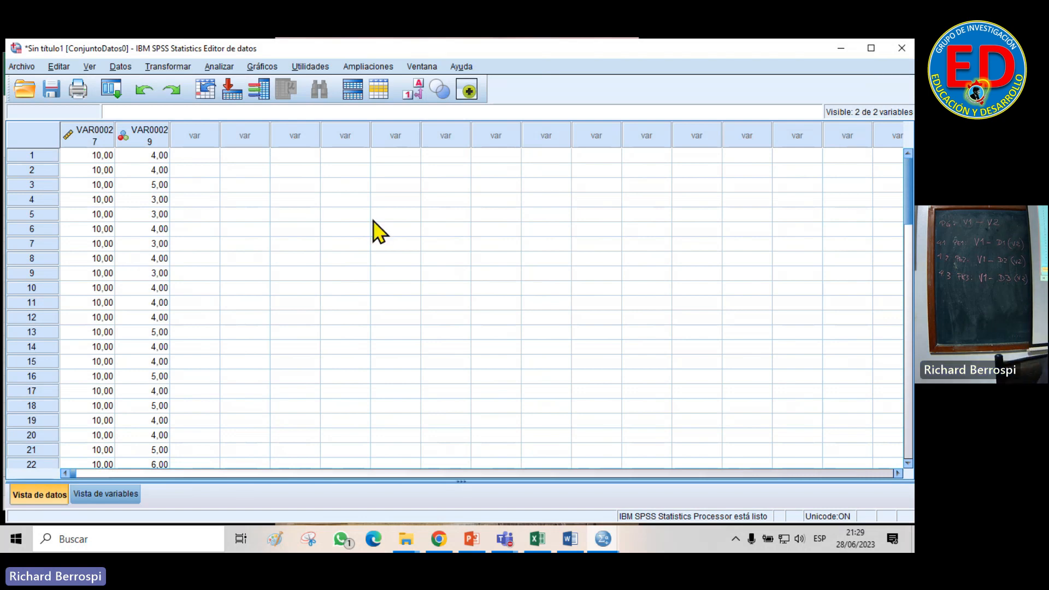
pyautogui.click(841, 48)
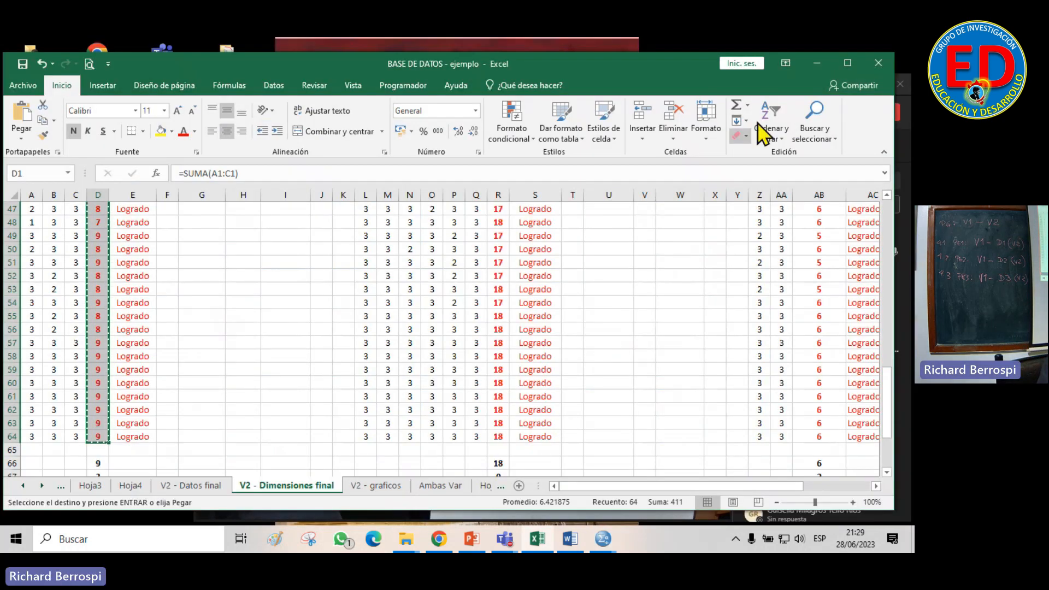
pyautogui.click(817, 64)
pyautogui.click(569, 541)
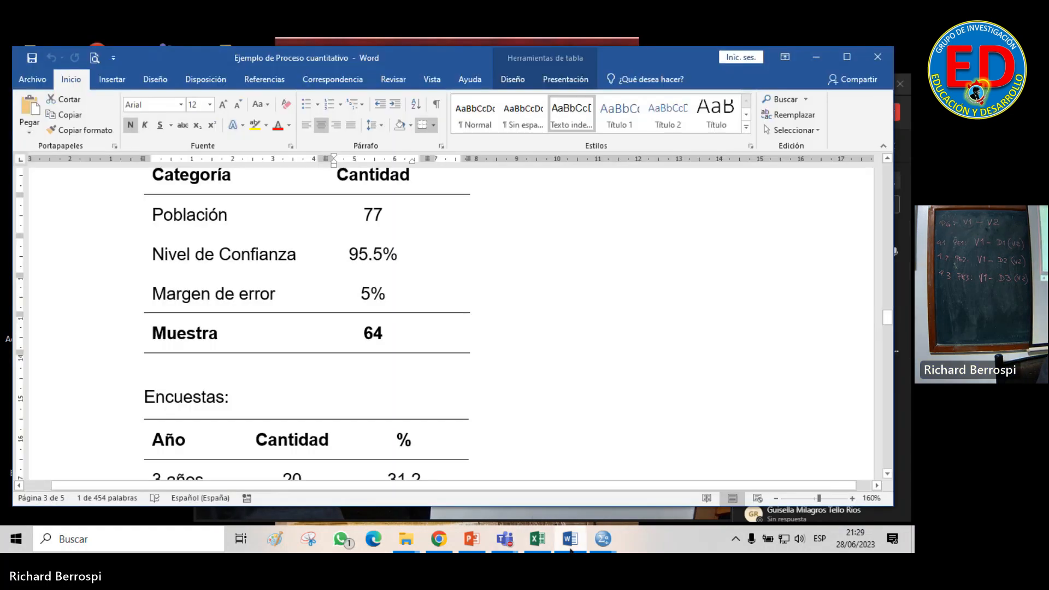
pyautogui.scroll(-20, 599, 300)
pyautogui.scroll(-20, 600, 308)
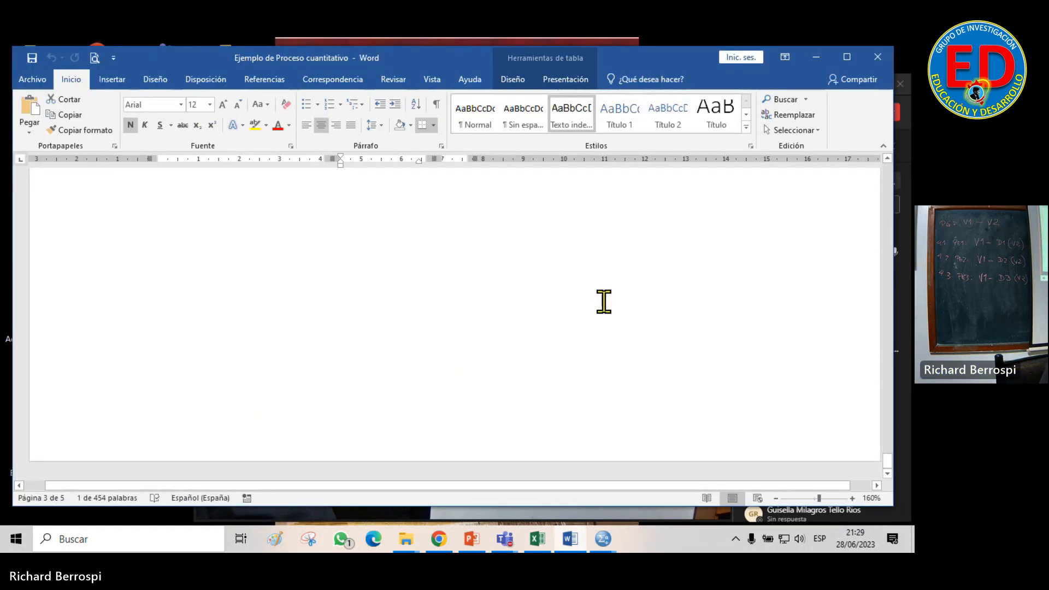
pyautogui.click(604, 302)
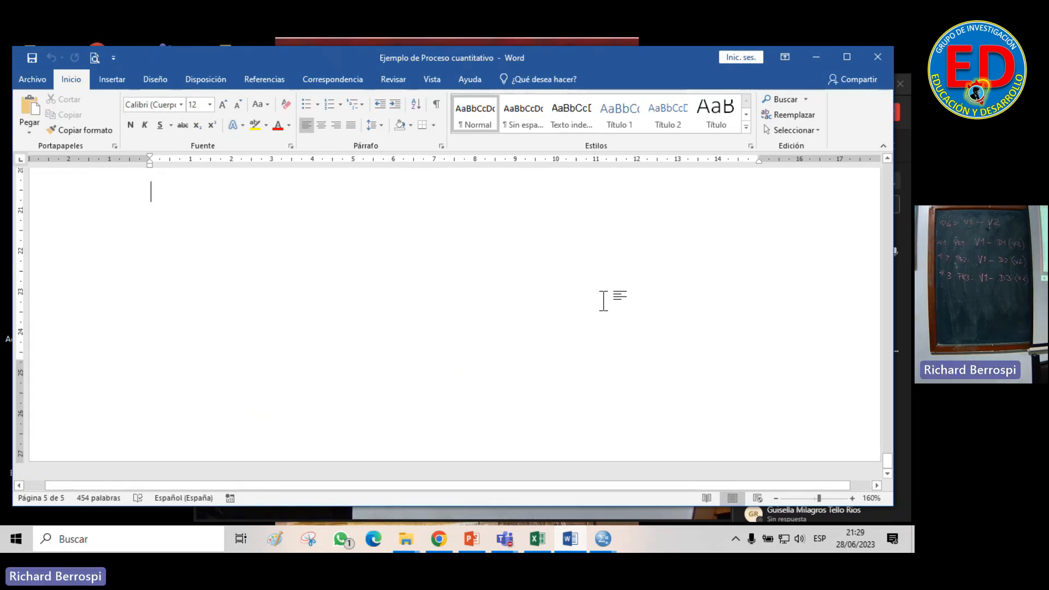
pyautogui.write('informe de correlación:')
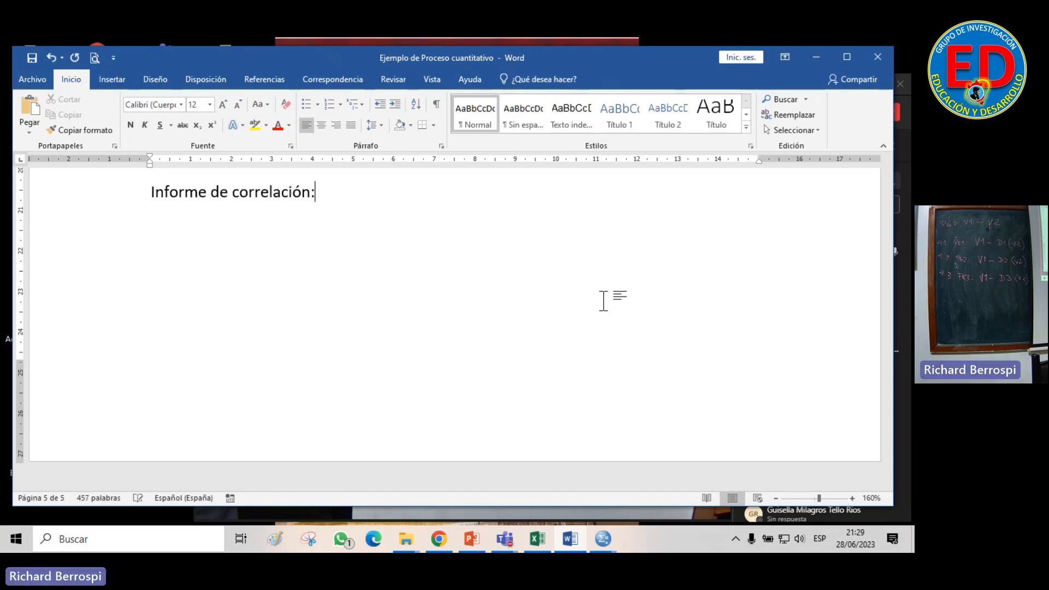
pyautogui.press('Return')
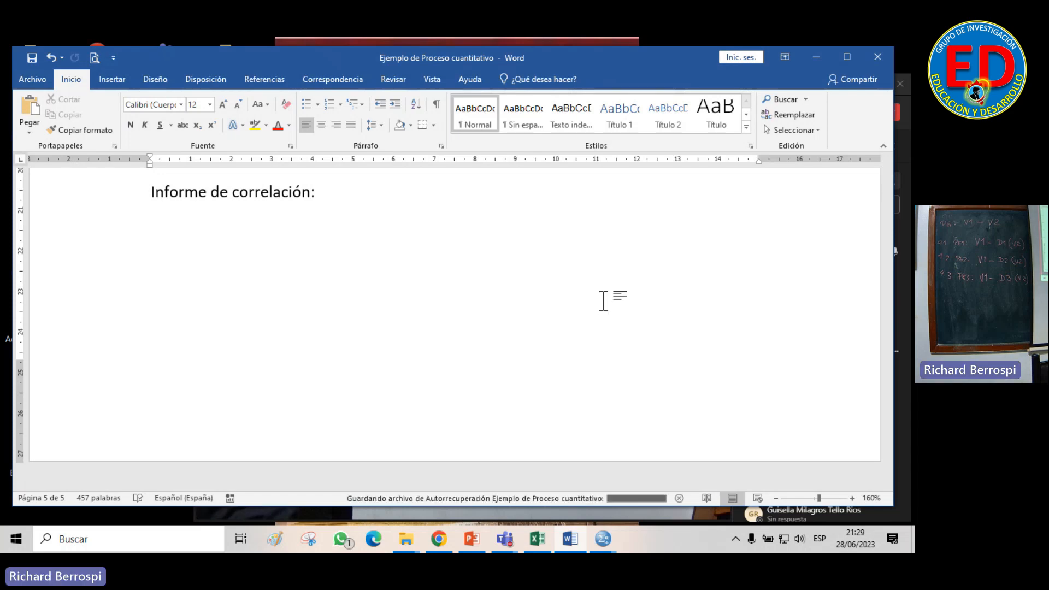
# Switch to the SPSS output viewer and select the Spearman correlation table for VAR00027 and VAR00028
pyautogui.click(603, 538)
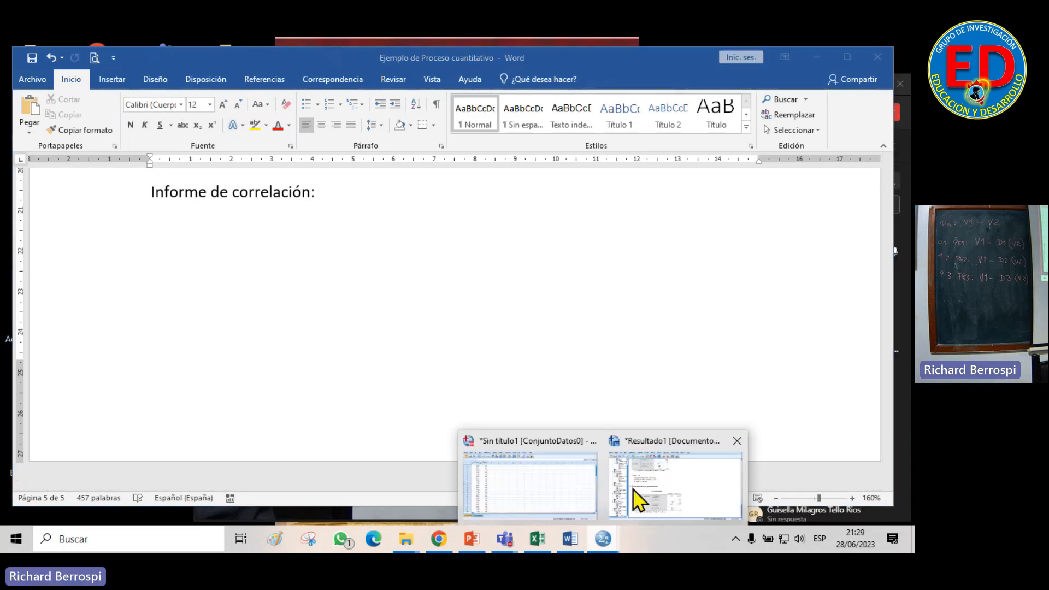
pyautogui.click(664, 475)
pyautogui.scroll(10, 639, 378)
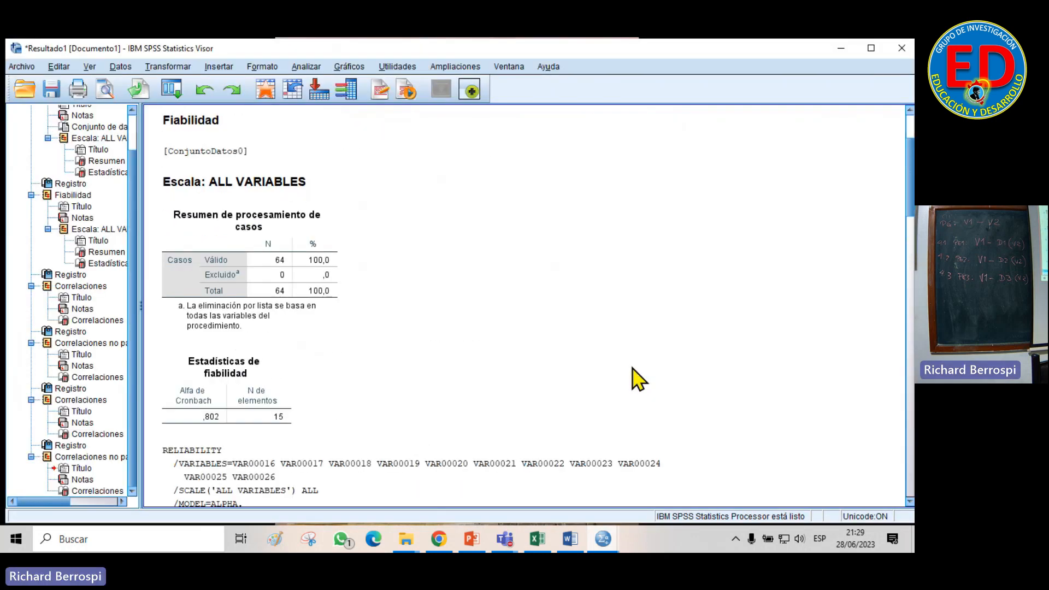
pyautogui.scroll(-1, 639, 379)
pyautogui.scroll(-1, 638, 379)
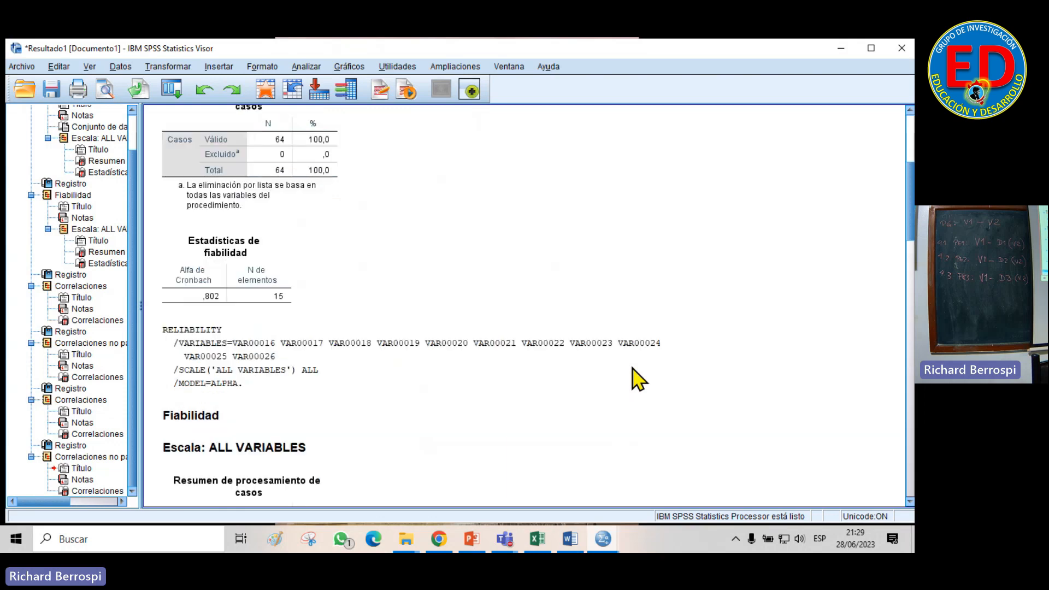
pyautogui.scroll(-4, 638, 379)
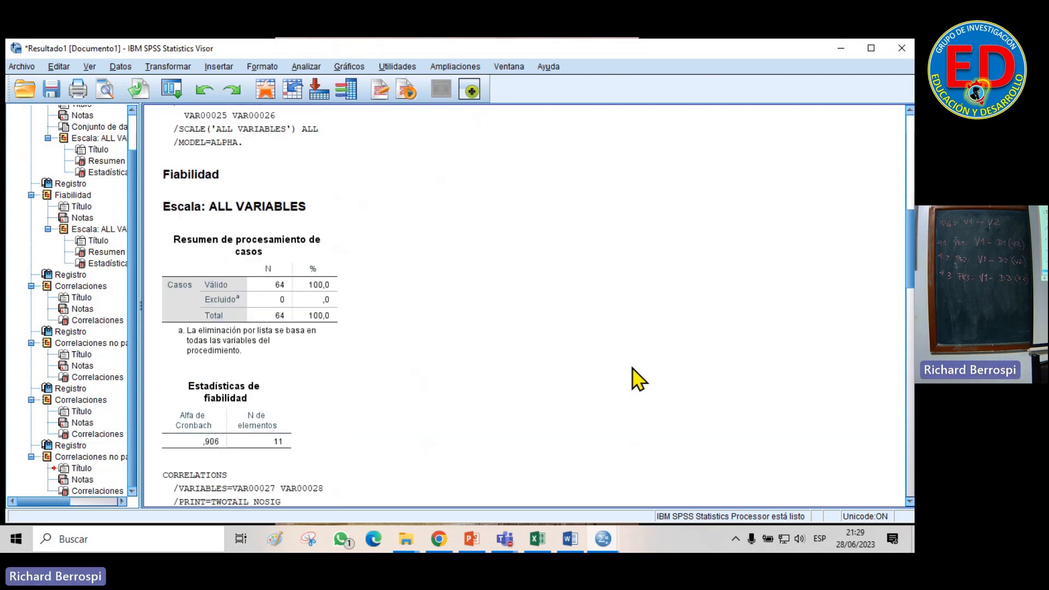
pyautogui.scroll(-1, 634, 377)
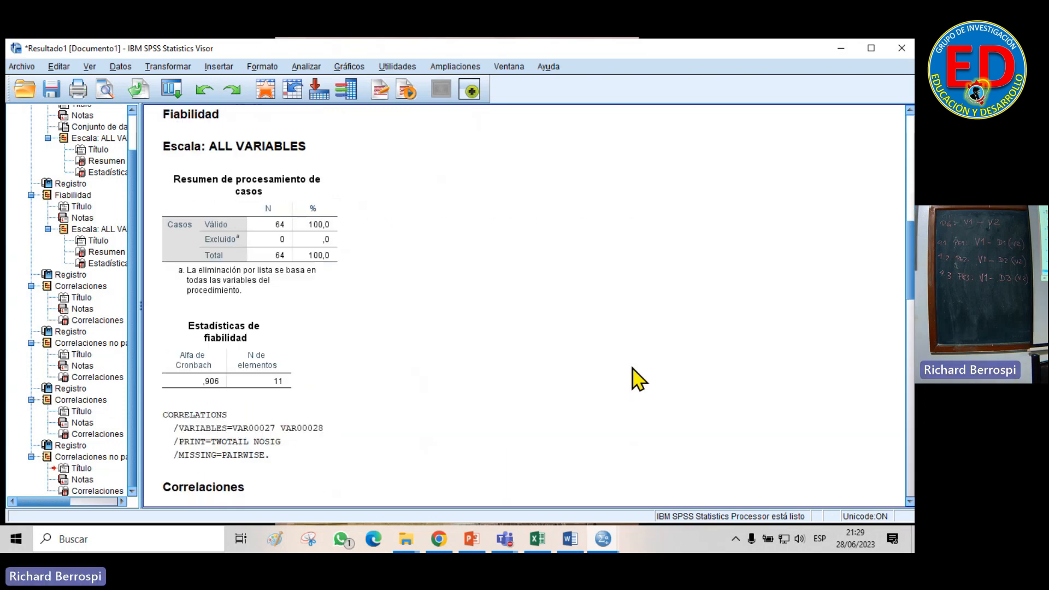
pyautogui.click(214, 381)
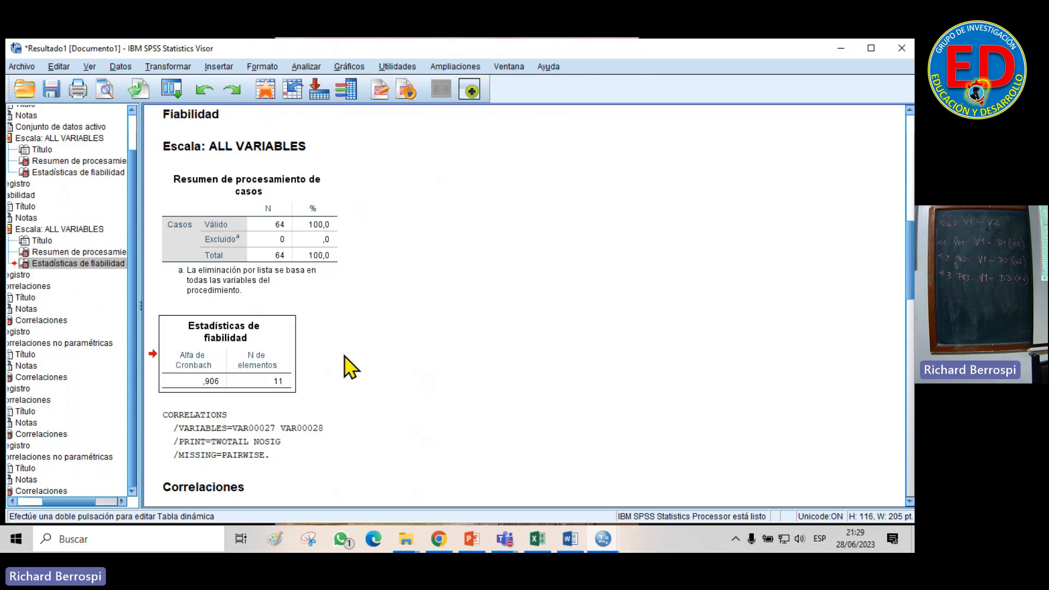
pyautogui.scroll(-4, 344, 356)
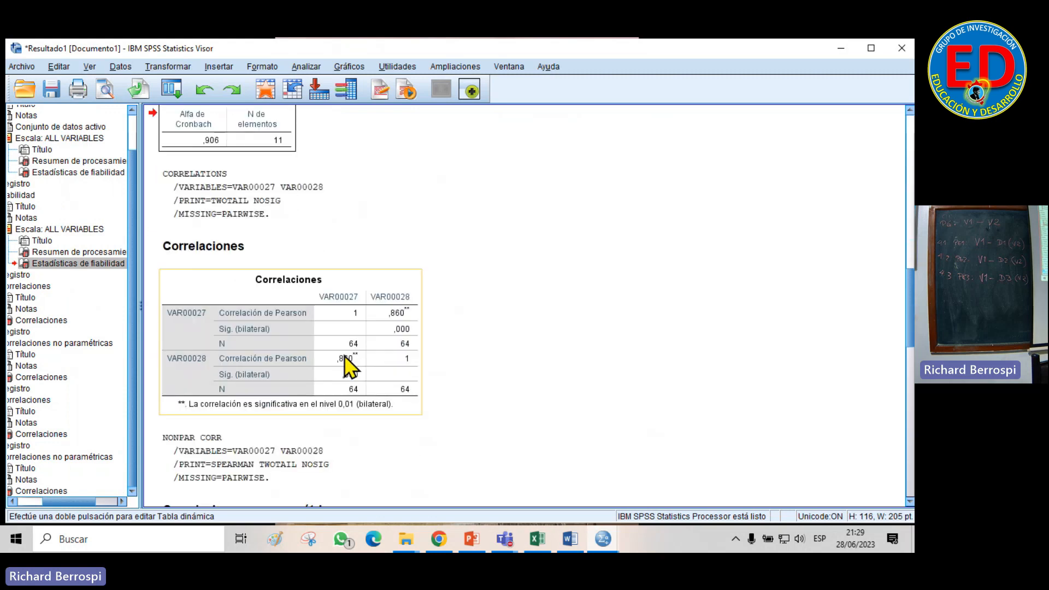
pyautogui.scroll(-2, 344, 356)
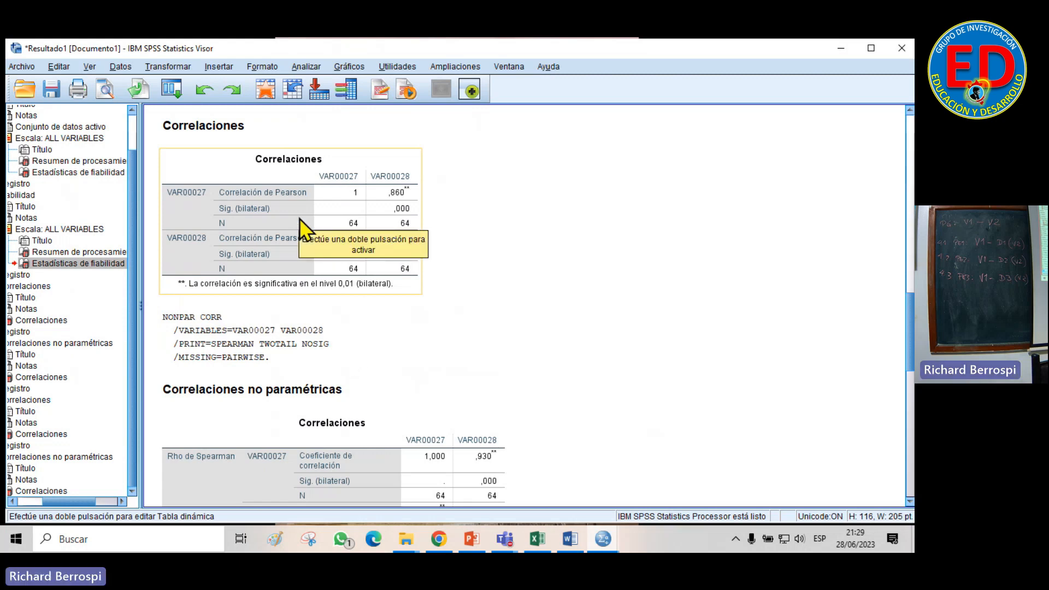
pyautogui.scroll(-2, 299, 218)
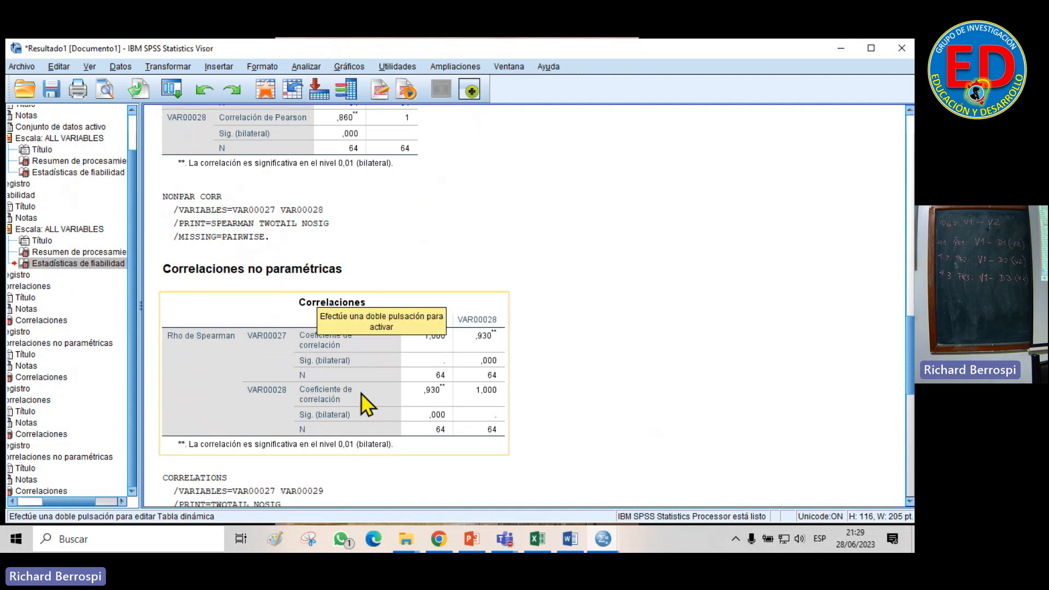
pyautogui.click(363, 410)
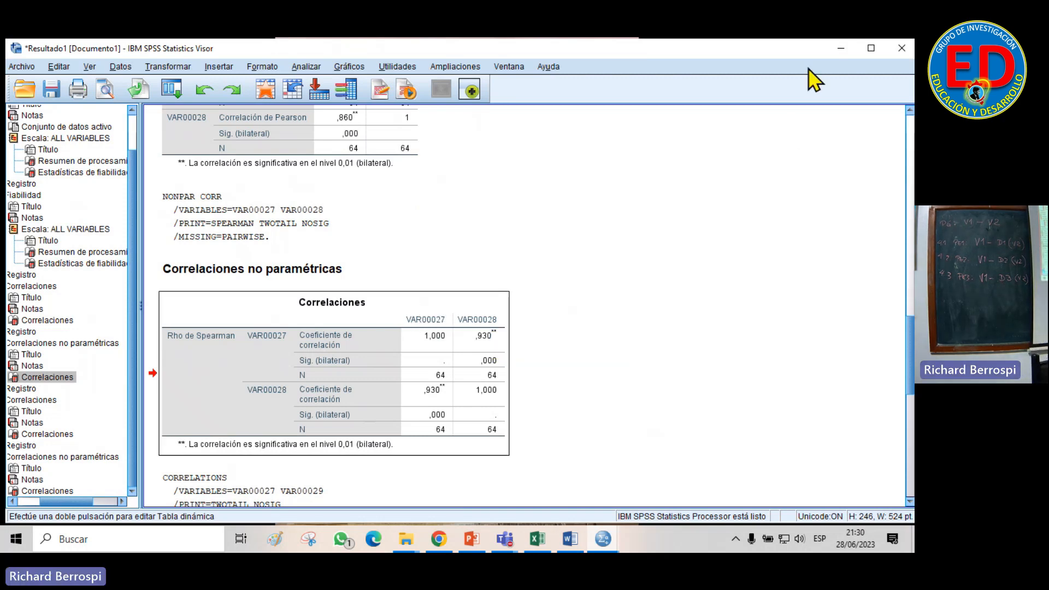
pyautogui.click(840, 48)
pyautogui.hotkey('ctrl', 'v')
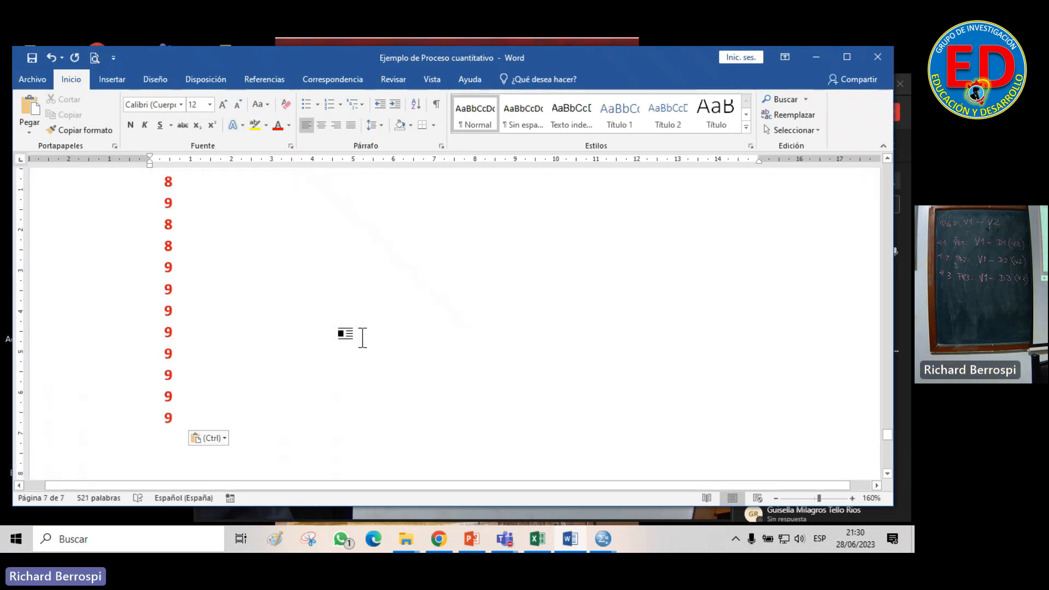
pyautogui.hotkey('ctrl', 'z')
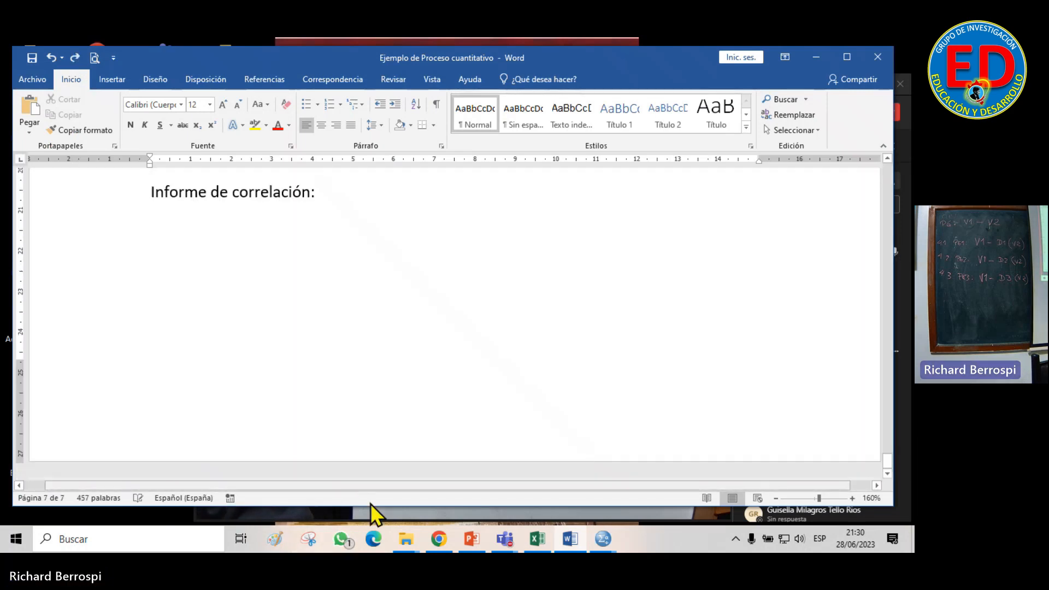
# Copy the selected Spearman table from the SPSS output and paste it in Word below "Informe de correlación:"
pyautogui.click(603, 541)
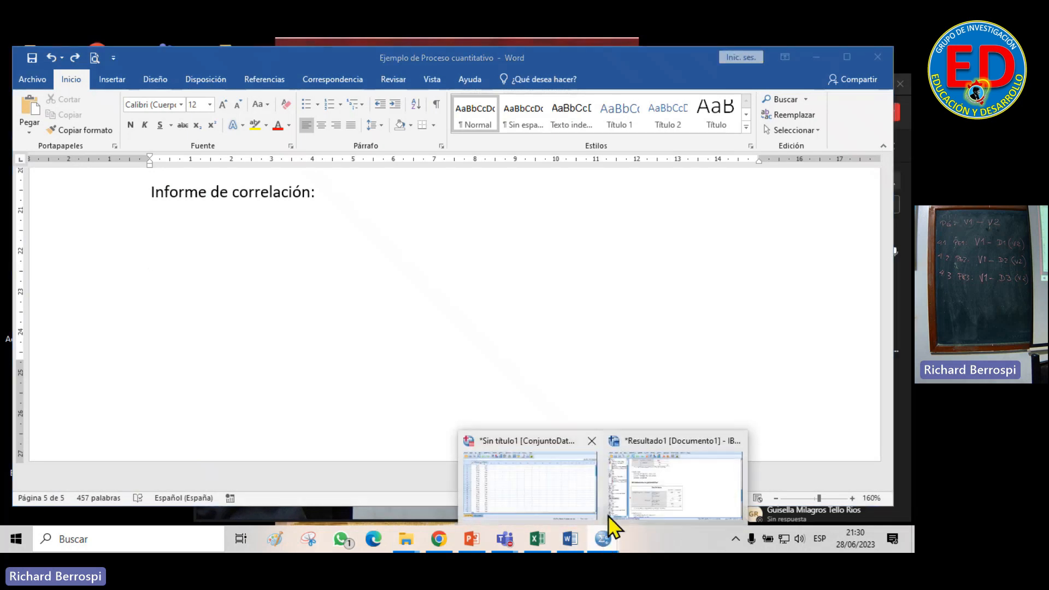
pyautogui.moveTo(634, 496)
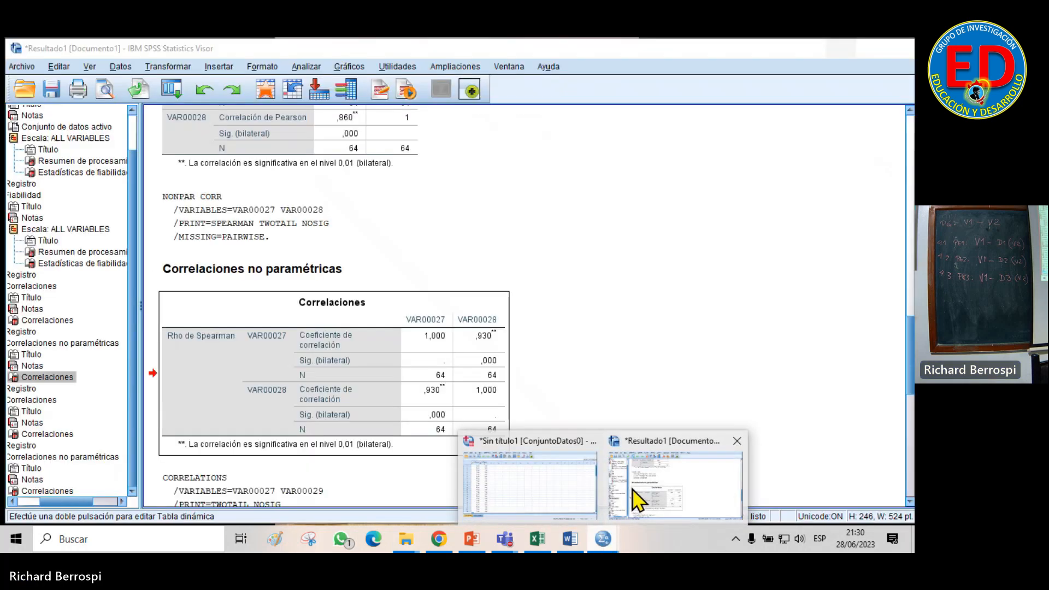
pyautogui.rightClick(434, 302)
pyautogui.click(464, 324)
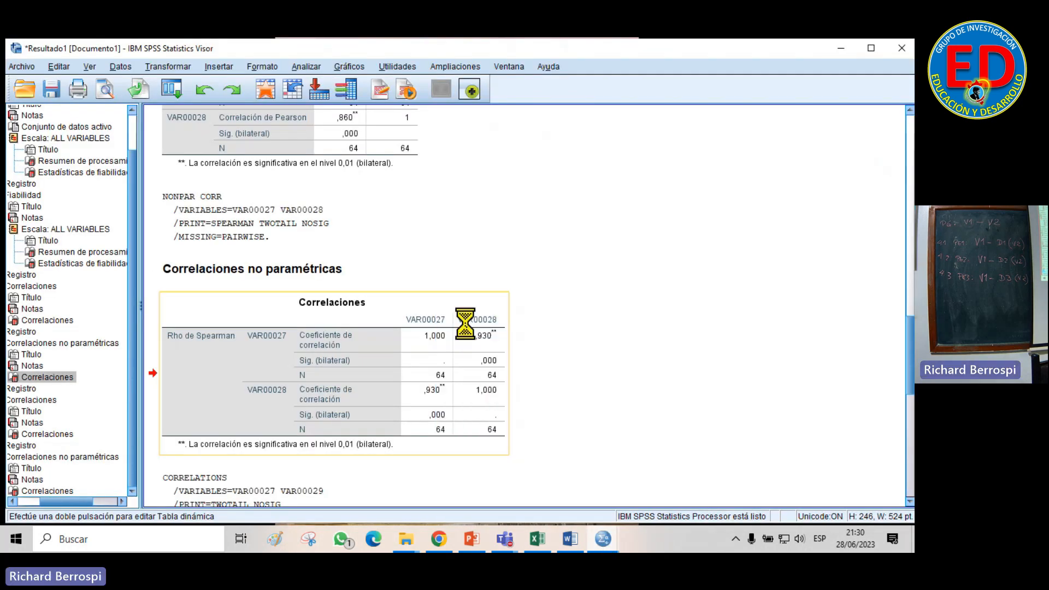
pyautogui.click(841, 48)
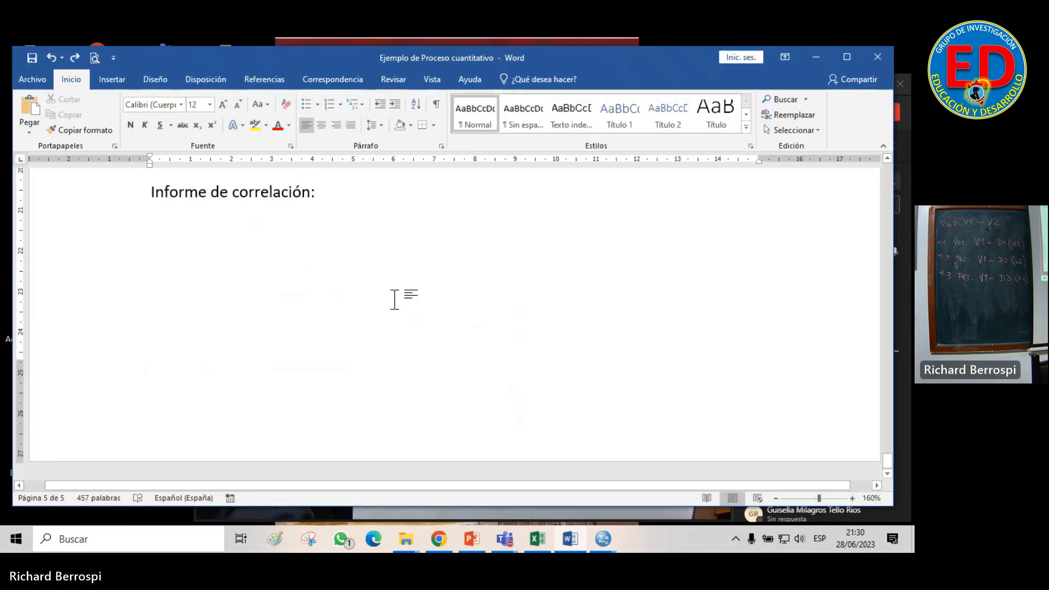
pyautogui.hotkey('ctrl', 'v')
# Insert six blank lines above "Informe de correlación:" to move the heading and its table onto page 6
pyautogui.scroll(10, 402, 309)
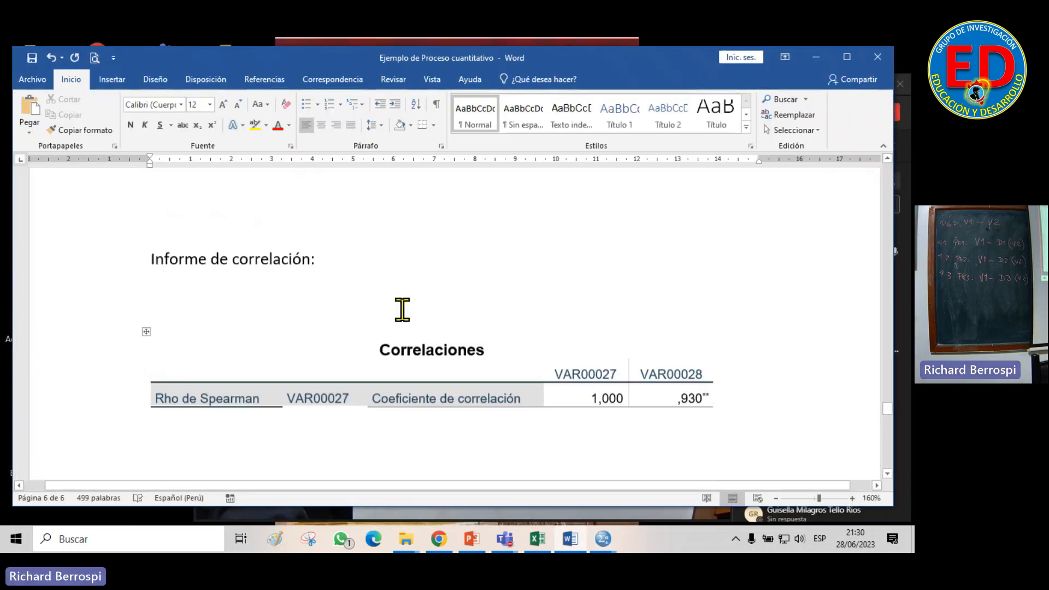
pyautogui.click(277, 338)
pyautogui.press('Return')
pyautogui.press('Return')
pyautogui.press('Return')
pyautogui.press('Return')
pyautogui.press('Return')
pyautogui.press('Return')
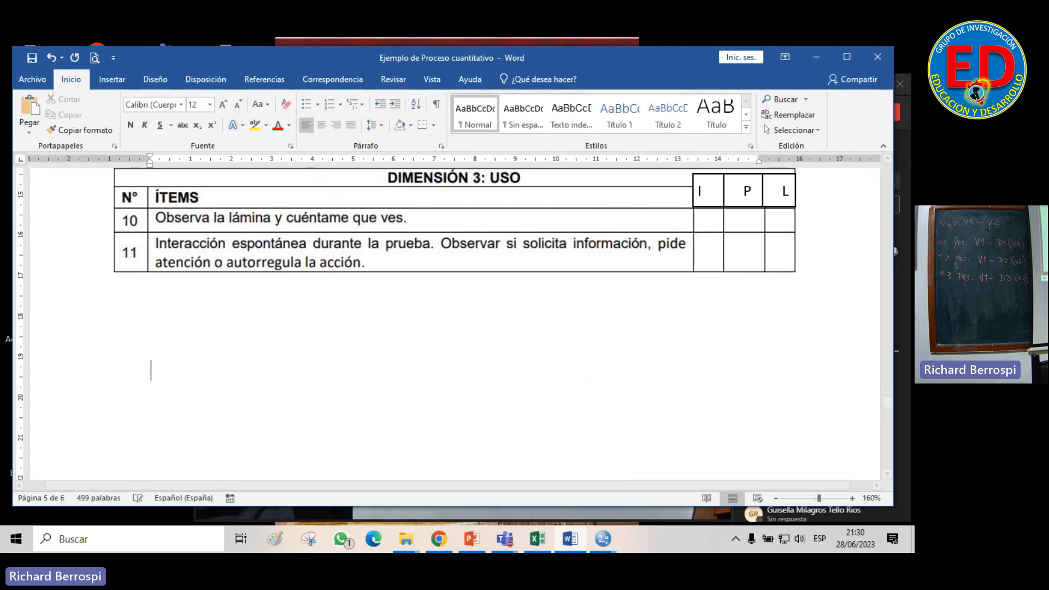
pyautogui.scroll(-8, 283, 347)
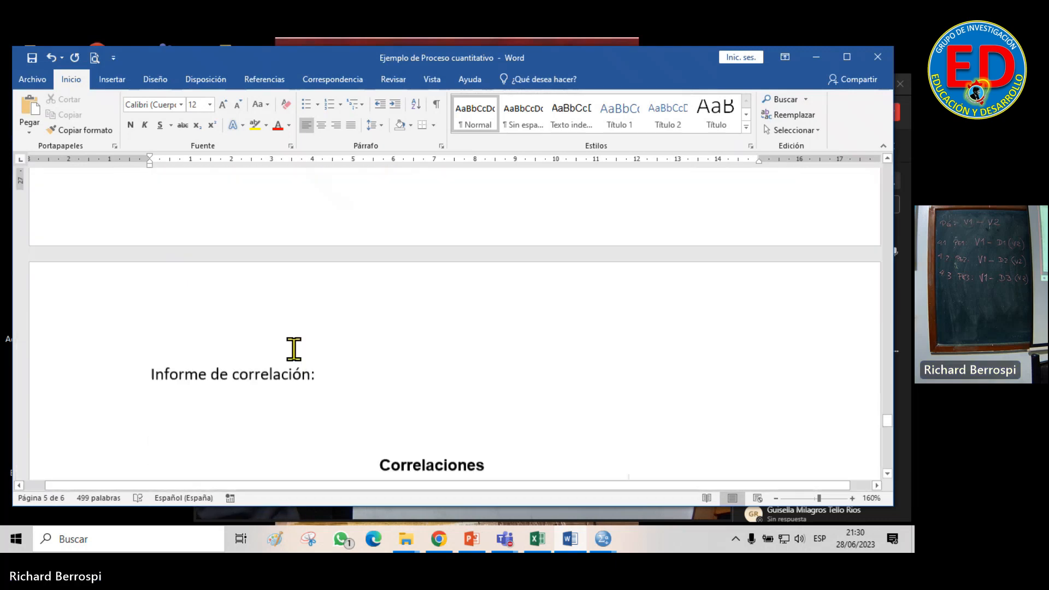
# Below the pasted correlation table, start the interpretation paragraph with "Interpretación: de acuerdo al Rho de Spearman"
pyautogui.scroll(-4, 293, 349)
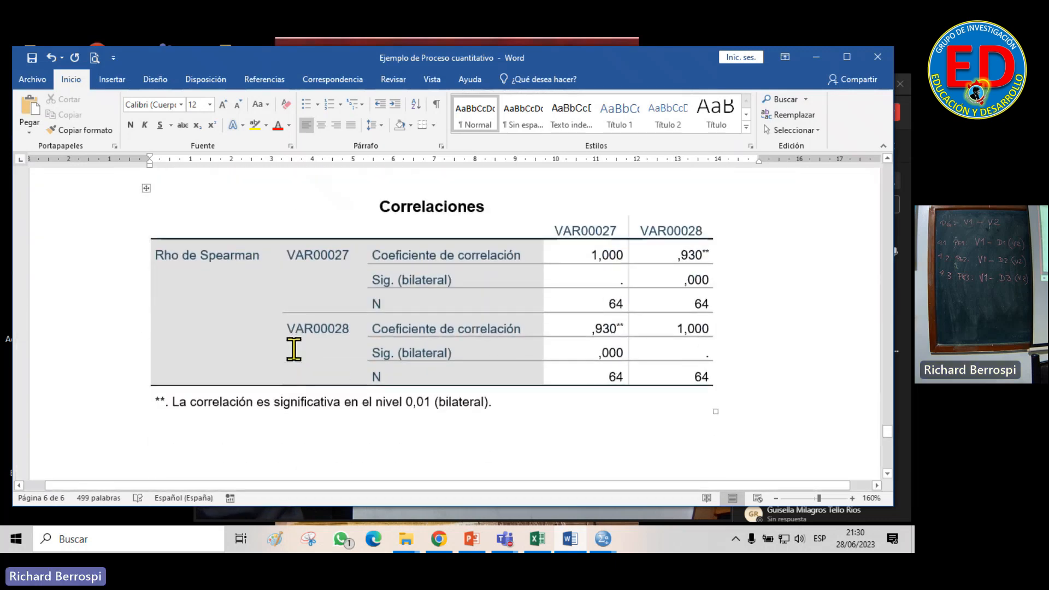
pyautogui.click(288, 452)
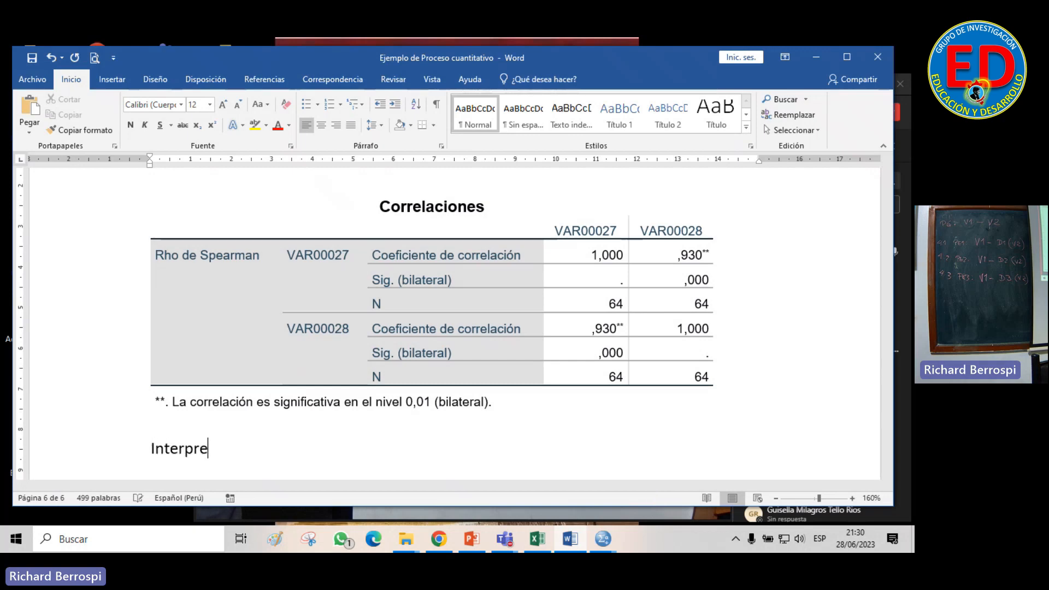
pyautogui.write('Interpretación: de acuwrdo')
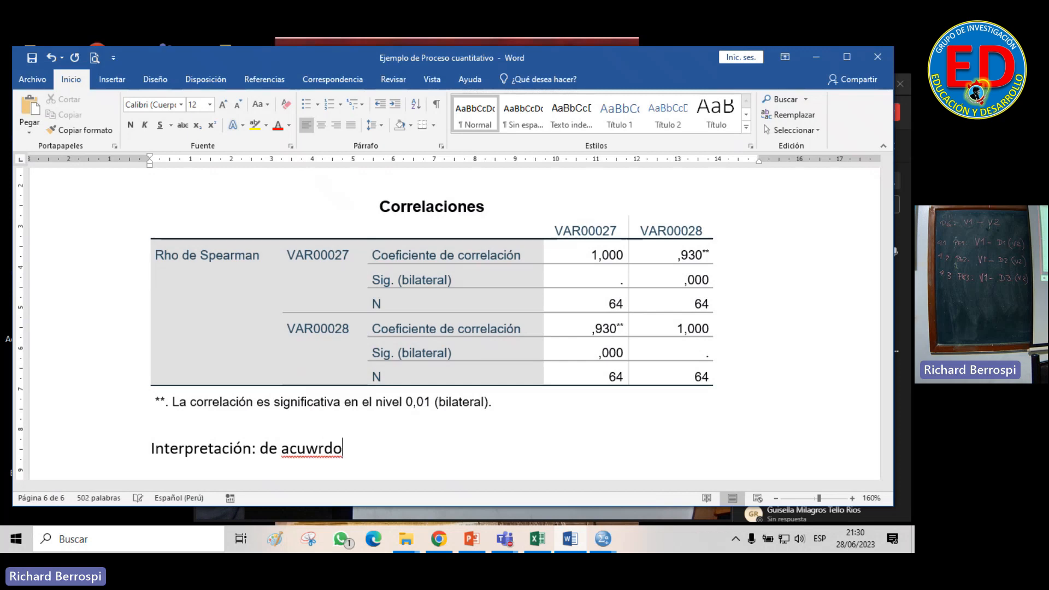
pyautogui.press('BackSpace')
pyautogui.press('BackSpace')
pyautogui.press('BackSpace')
pyautogui.press('BackSpace')
pyautogui.write('erdo al R')
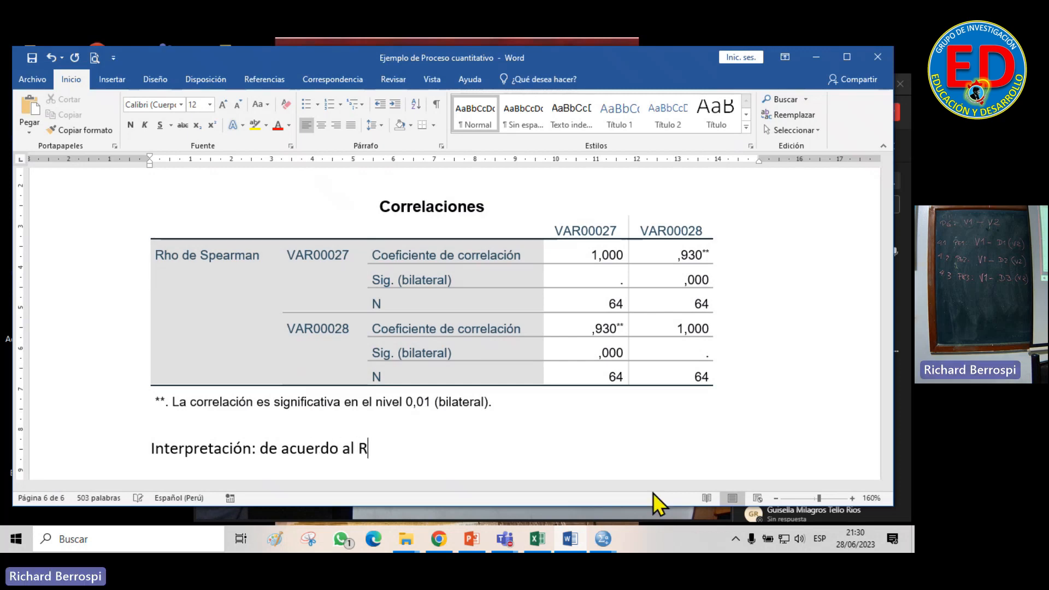
pyautogui.write('ho de Spear')
pyautogui.press('BackSpace')
pyautogui.write('arman ')
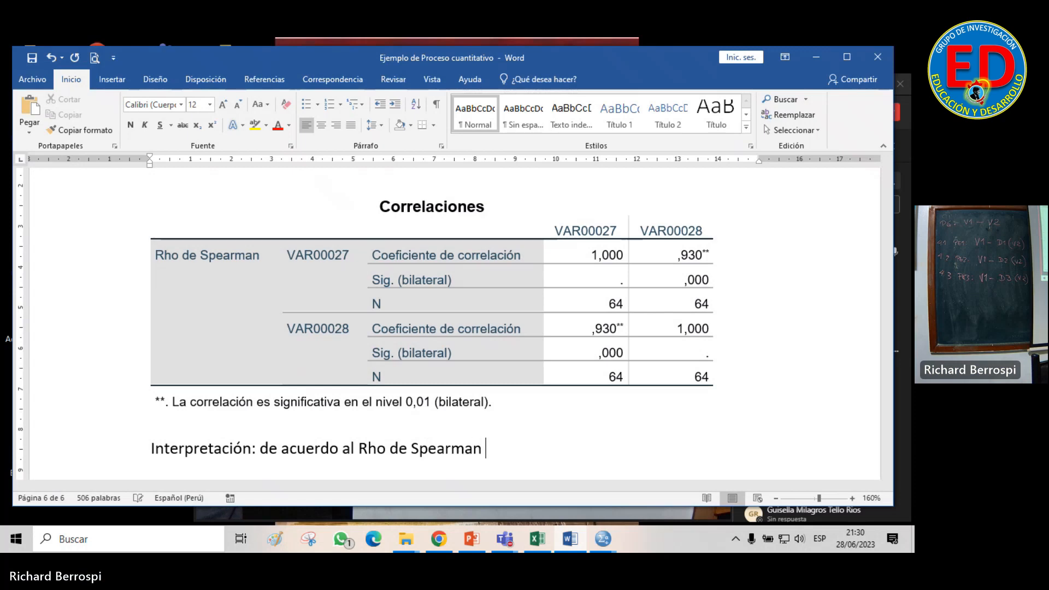
# Complete the interpretation sentence with "la variable 1 y la variable 2 tiene un índice de correlación de 0,930."
pyautogui.write('la variable 1 y la variable 2 tiene un')
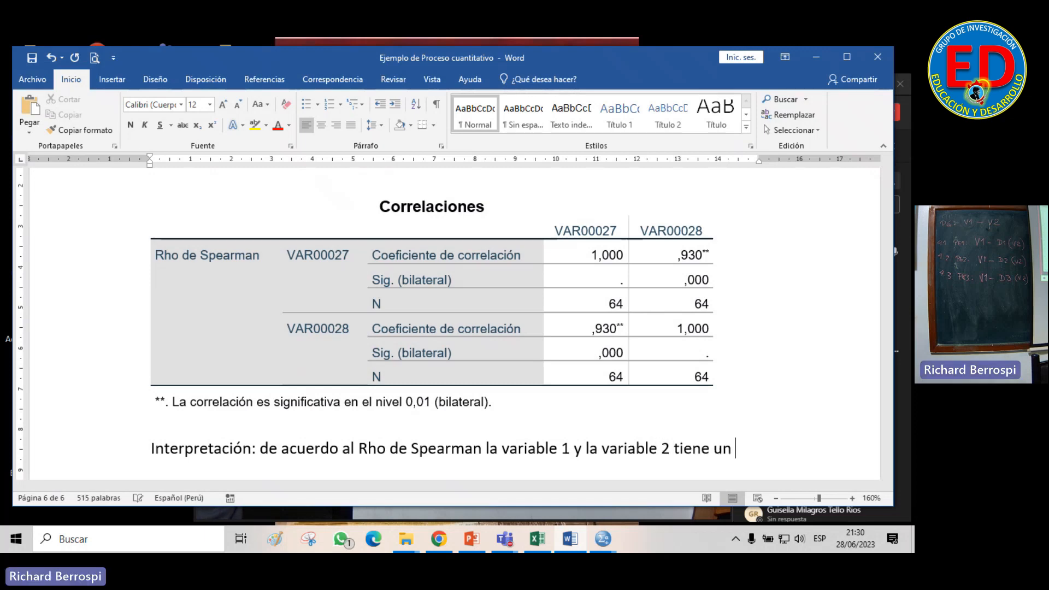
pyautogui.write(' índice d')
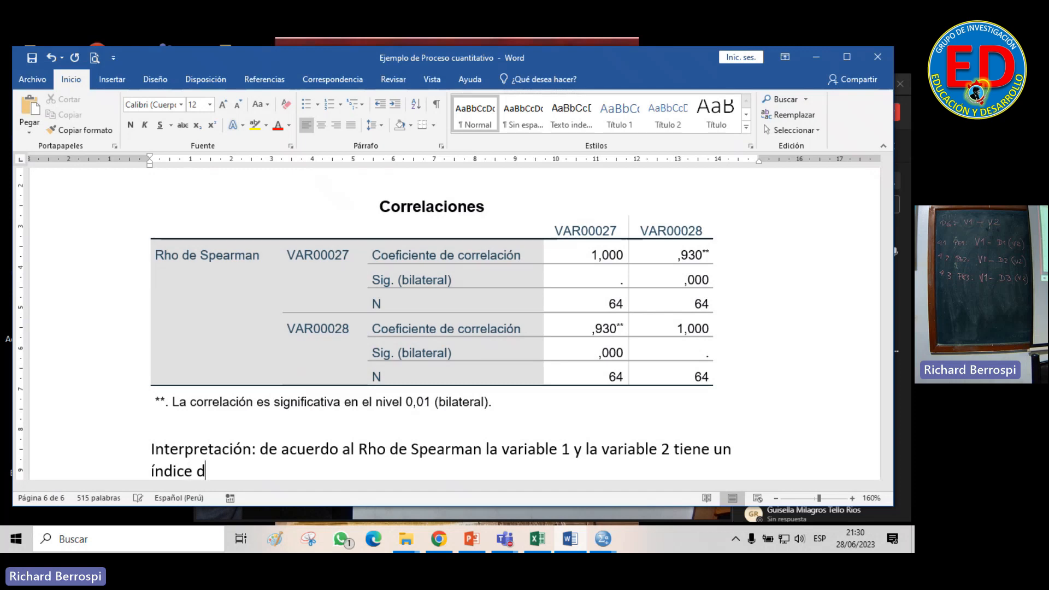
pyautogui.write('e correlación de 0')
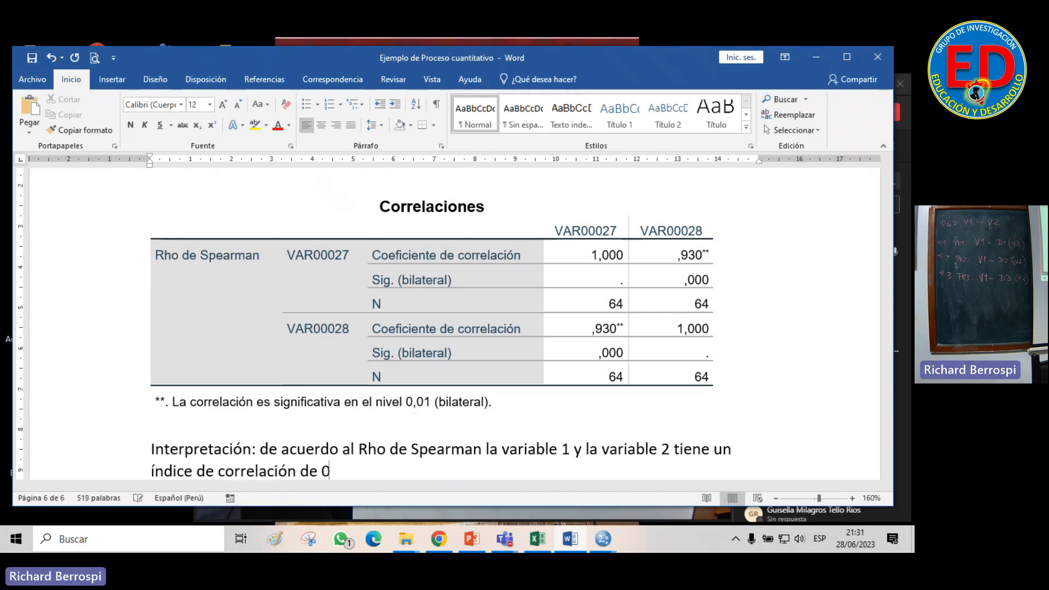
pyautogui.write(',930.')
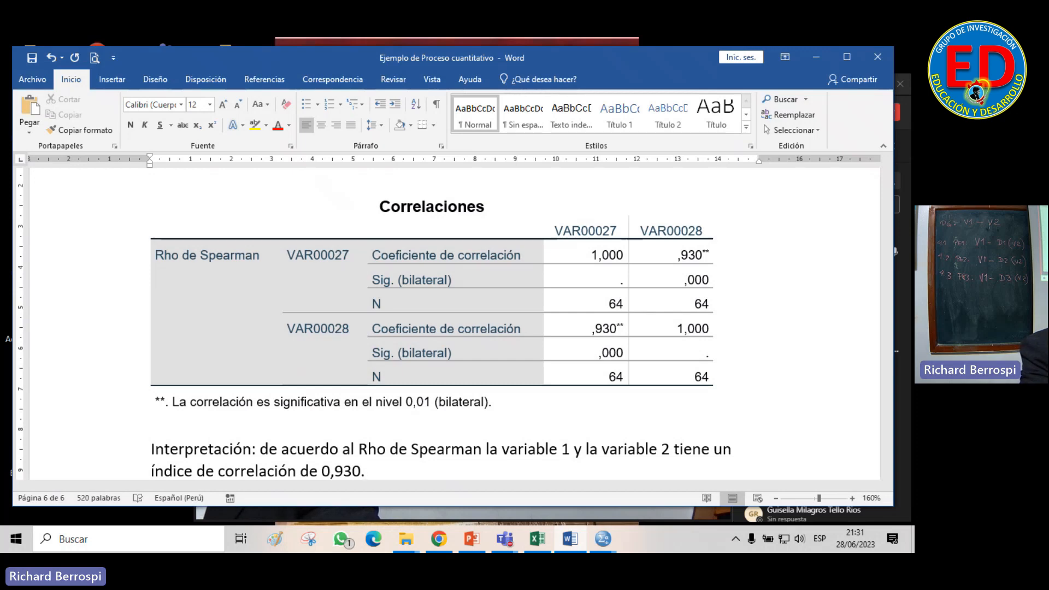
# Make the word "Interpretación" bold and place the cursor at the end of the interpretation paragraph
pyautogui.doubleClick(217, 448)
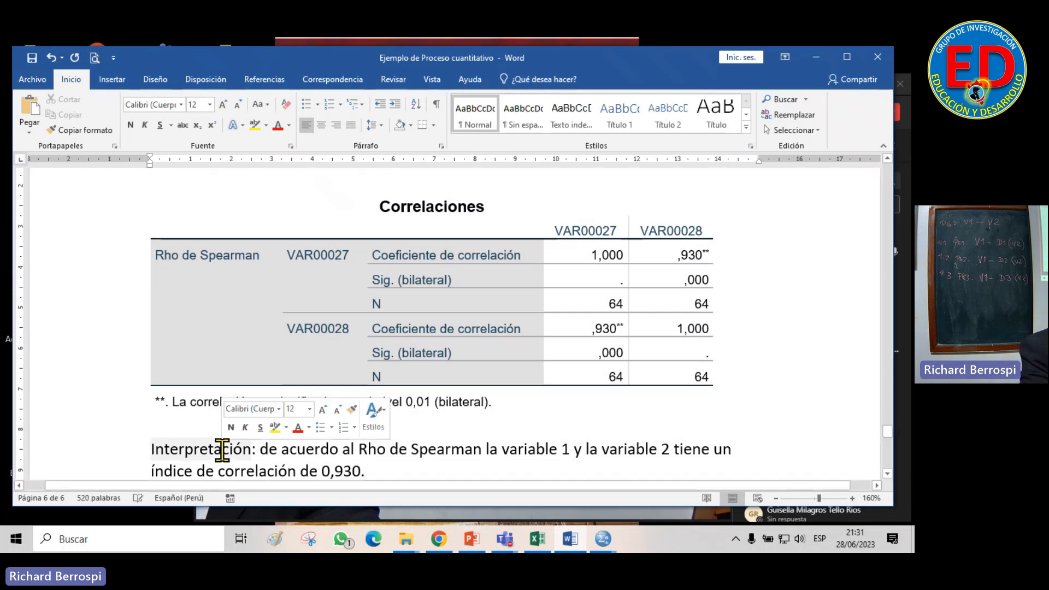
pyautogui.click(231, 427)
pyautogui.click(491, 452)
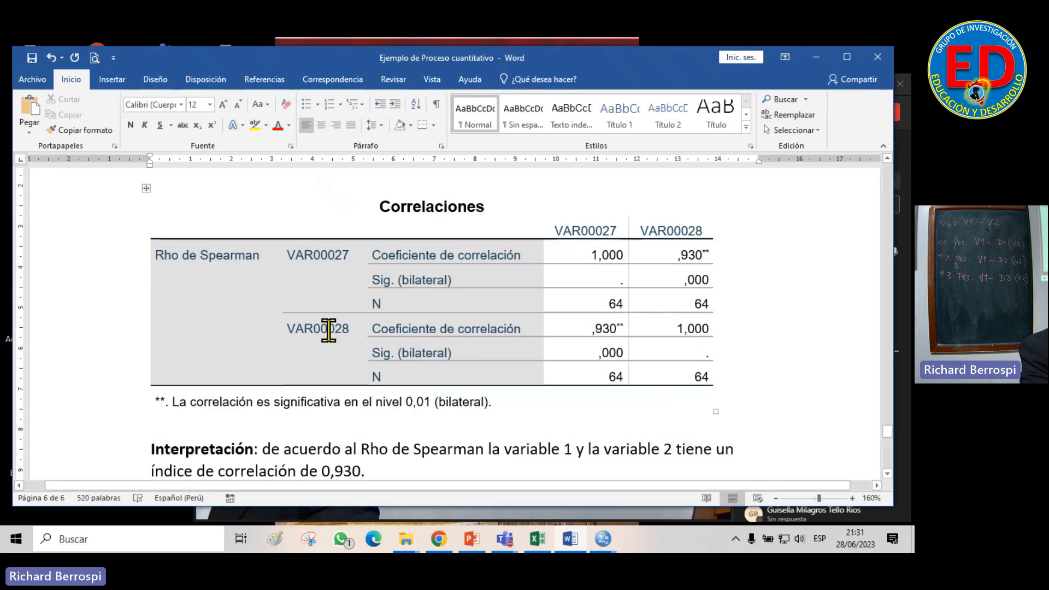
pyautogui.scroll(-3, 329, 330)
pyautogui.click(387, 356)
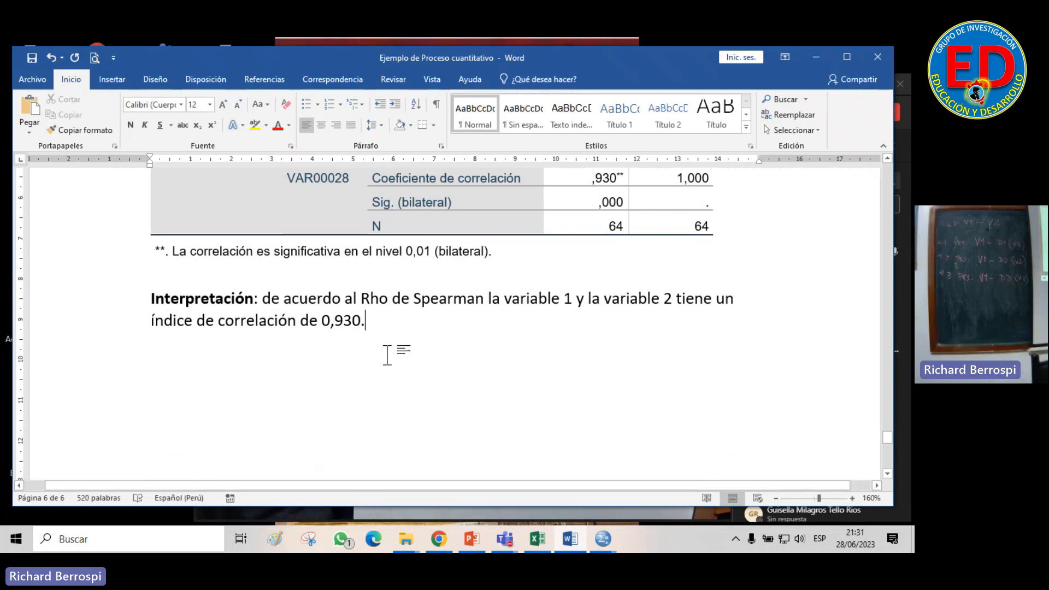